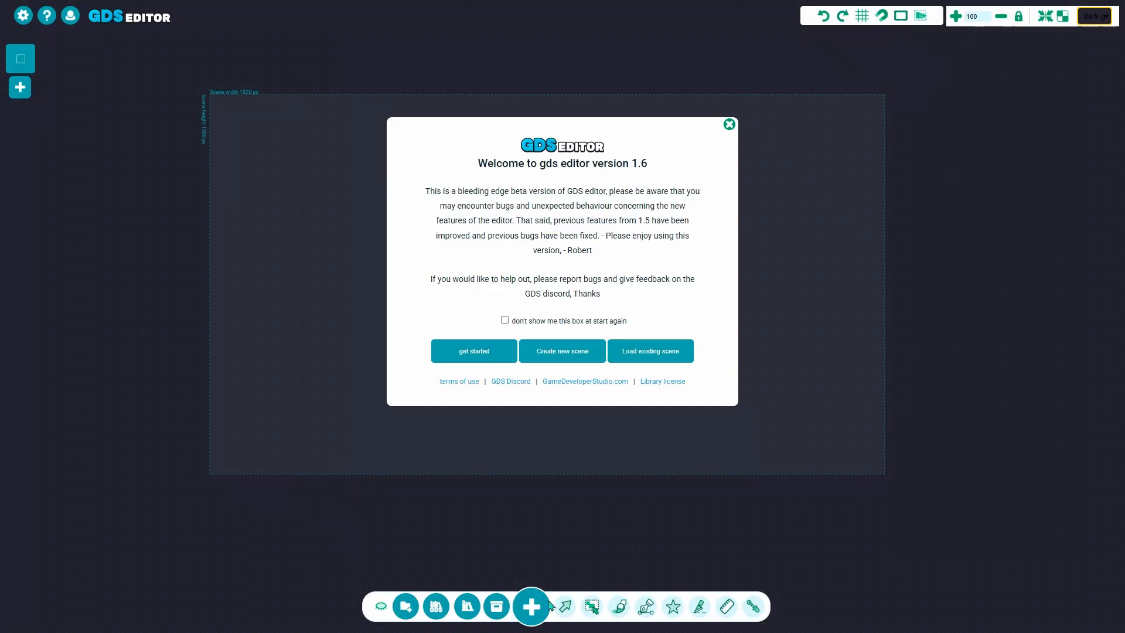
- Add a tileset creator component to the scene and fit the scene bounds to the new tileset
{"action": "left_click", "coordinate": [531, 607]}
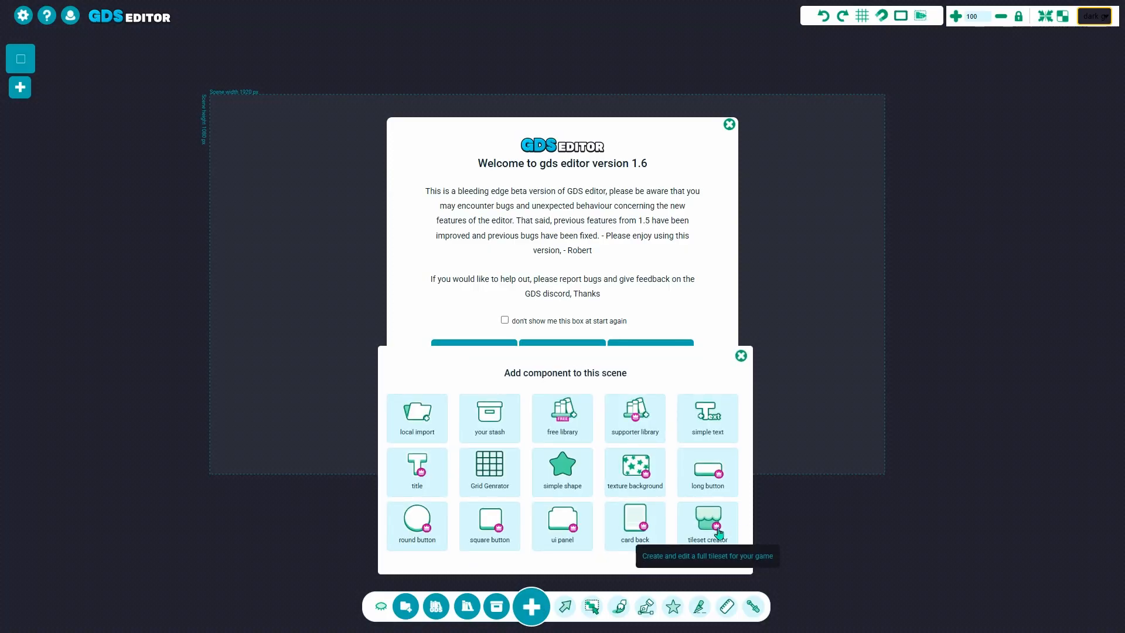
{"action": "left_click", "coordinate": [730, 125]}
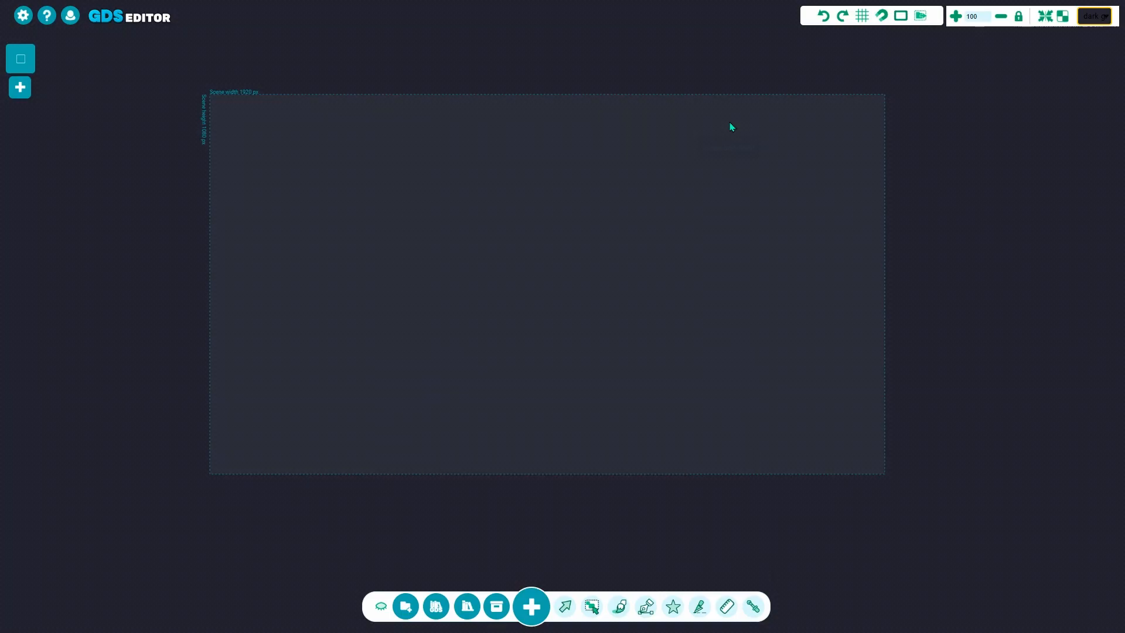
{"action": "left_click", "coordinate": [532, 607]}
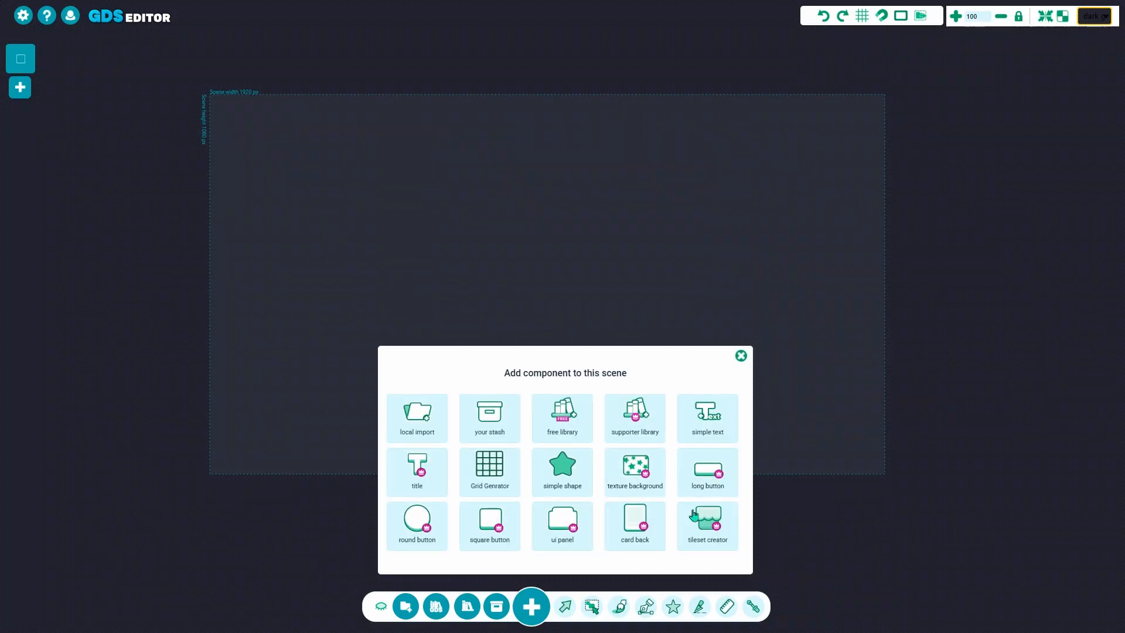
{"action": "left_click", "coordinate": [708, 524]}
{"action": "left_click", "coordinate": [573, 236]}
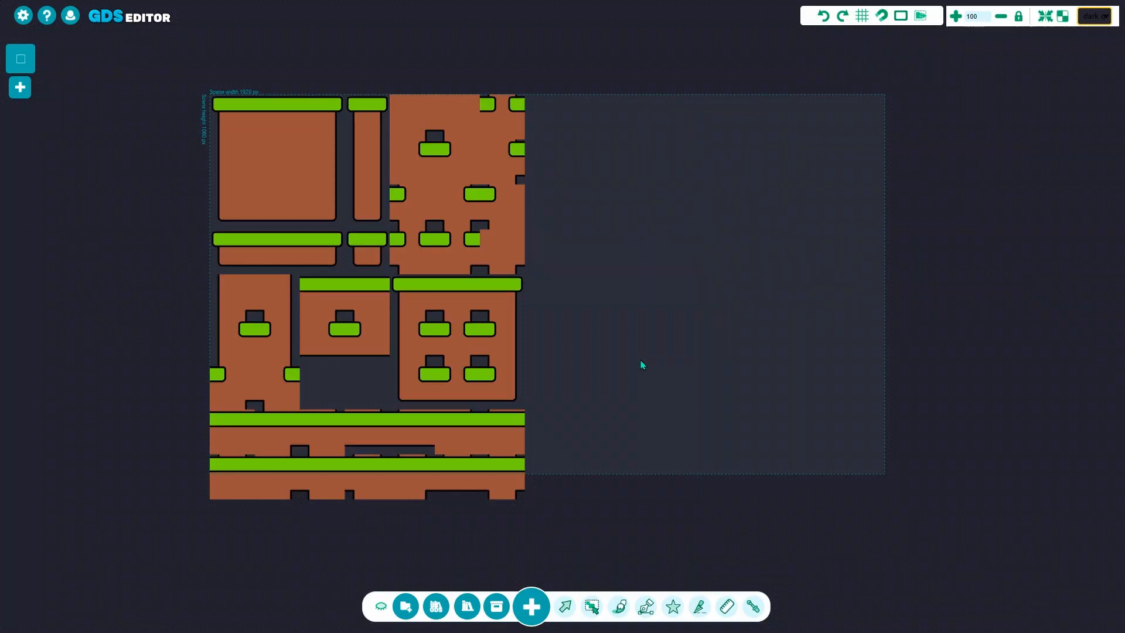
{"action": "key", "text": "ctrl+b"}
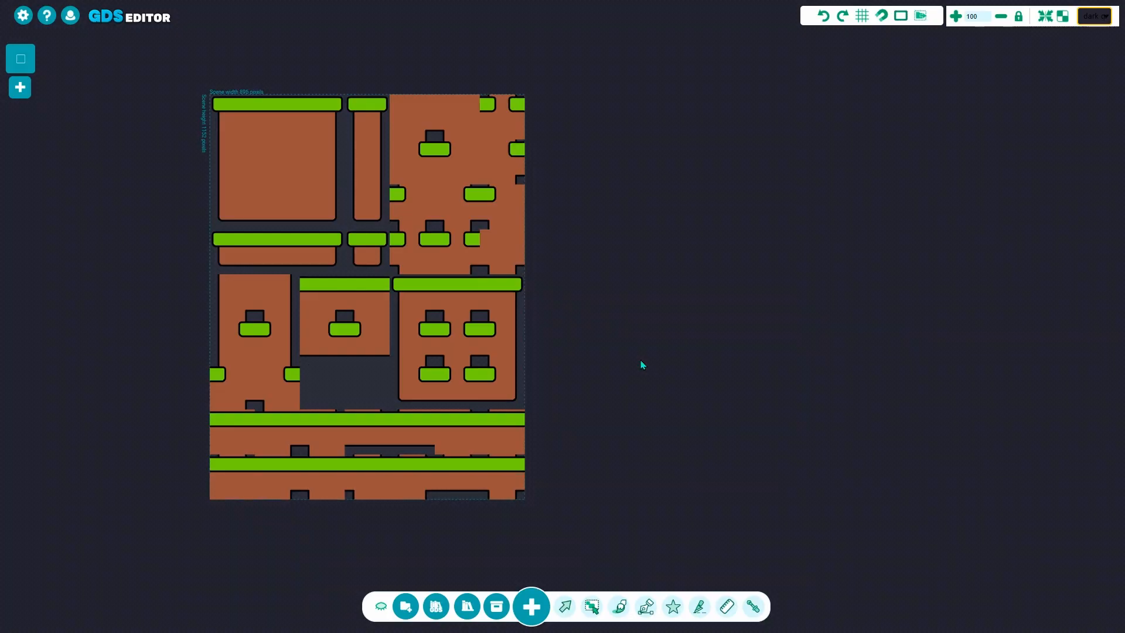
{"action": "middle_click_drag", "start_coordinate": [680, 364], "coordinate": [806, 371]}
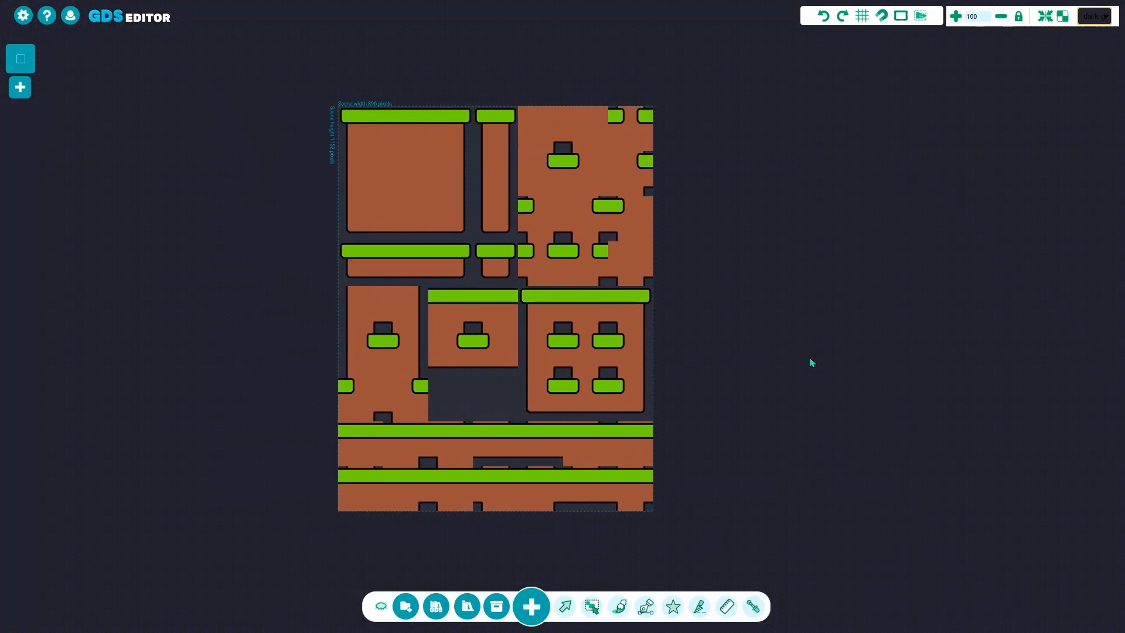
- Preview the tileset in the platformer, flat terrain and perimeter layout types
{"action": "left_click", "coordinate": [588, 221]}
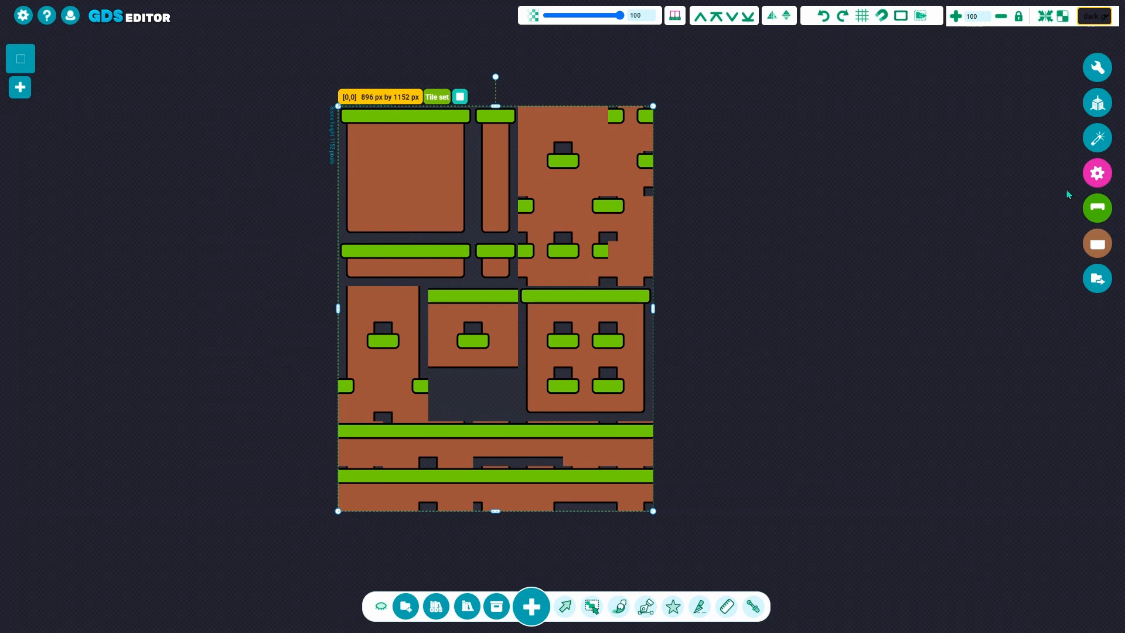
{"action": "left_click", "coordinate": [1097, 173]}
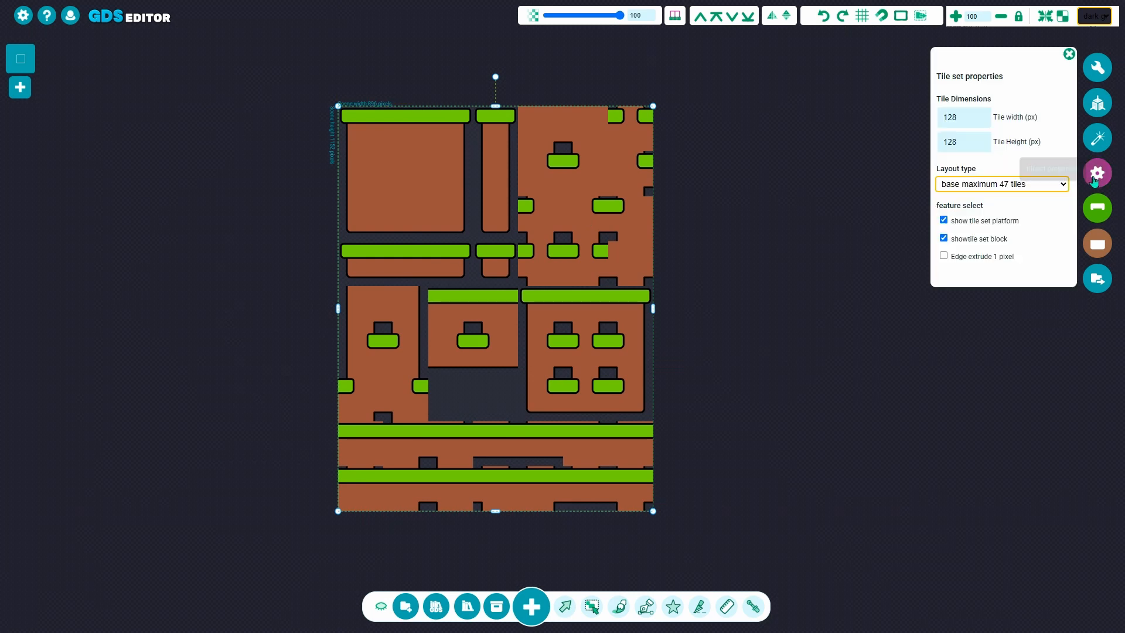
{"action": "left_click", "coordinate": [1000, 183]}
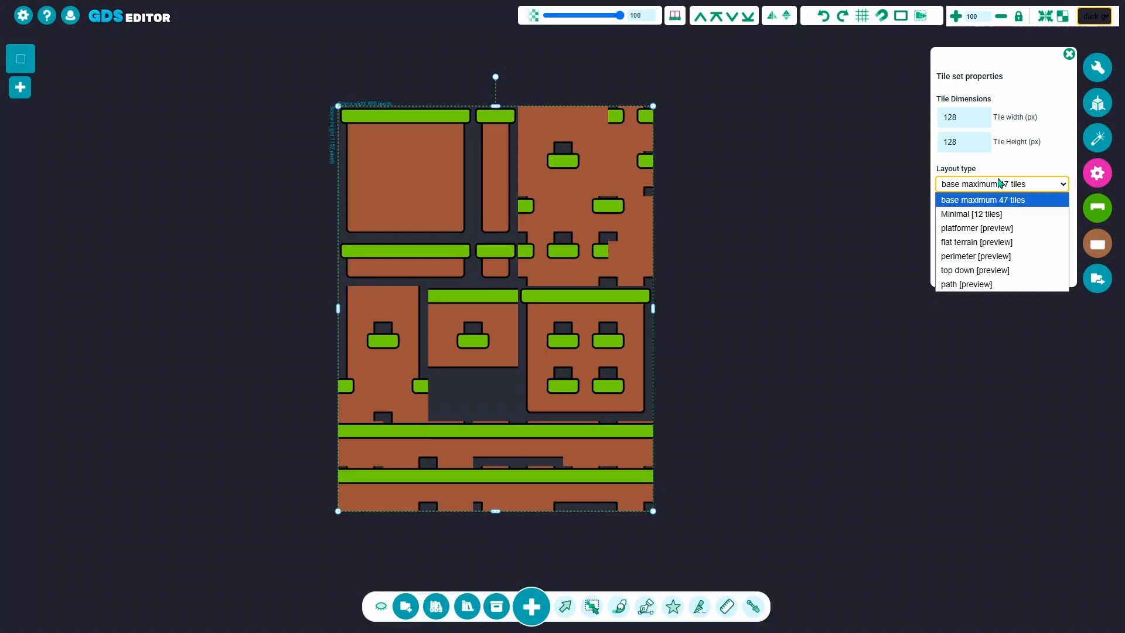
{"action": "left_click", "coordinate": [991, 227]}
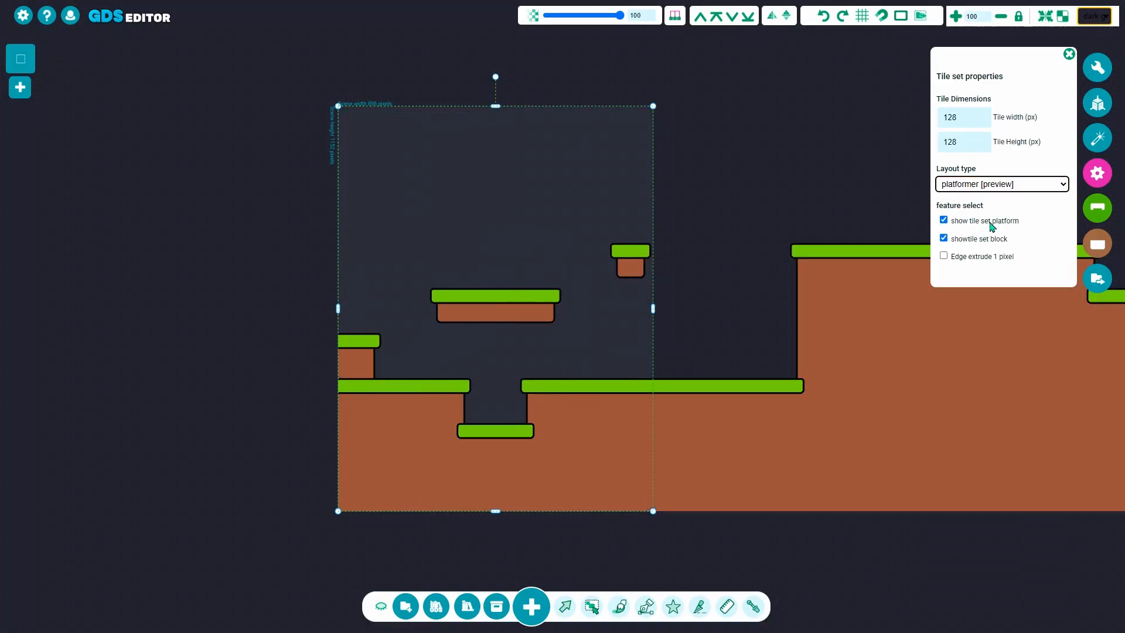
{"action": "left_click", "coordinate": [1017, 188]}
{"action": "left_click", "coordinate": [1015, 240]}
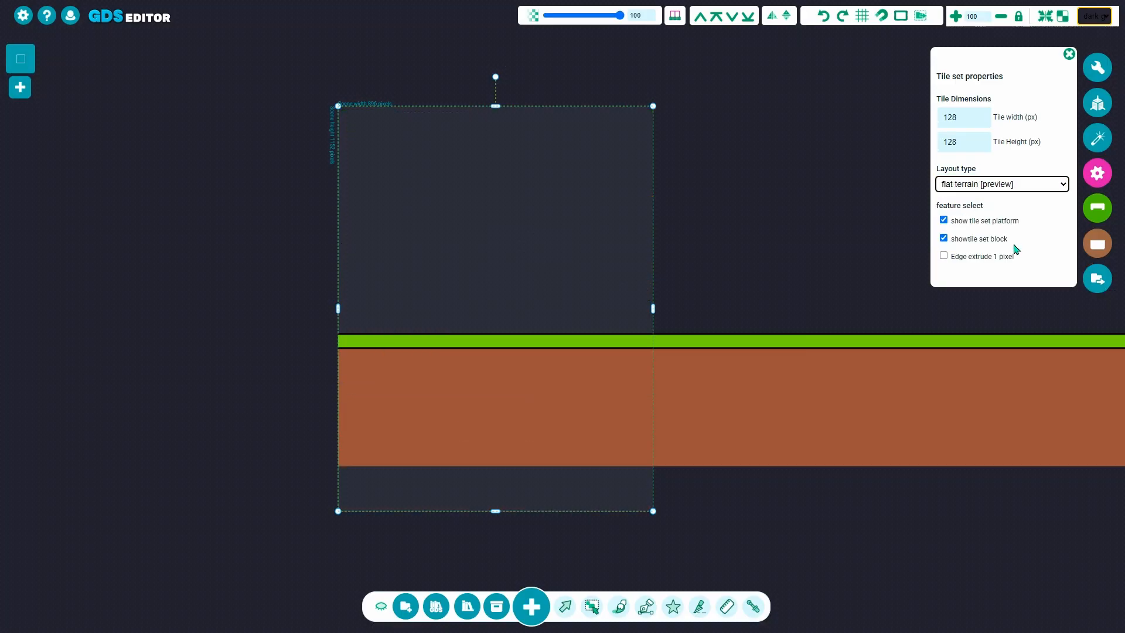
{"action": "left_click", "coordinate": [1041, 184]}
{"action": "left_click", "coordinate": [976, 256]}
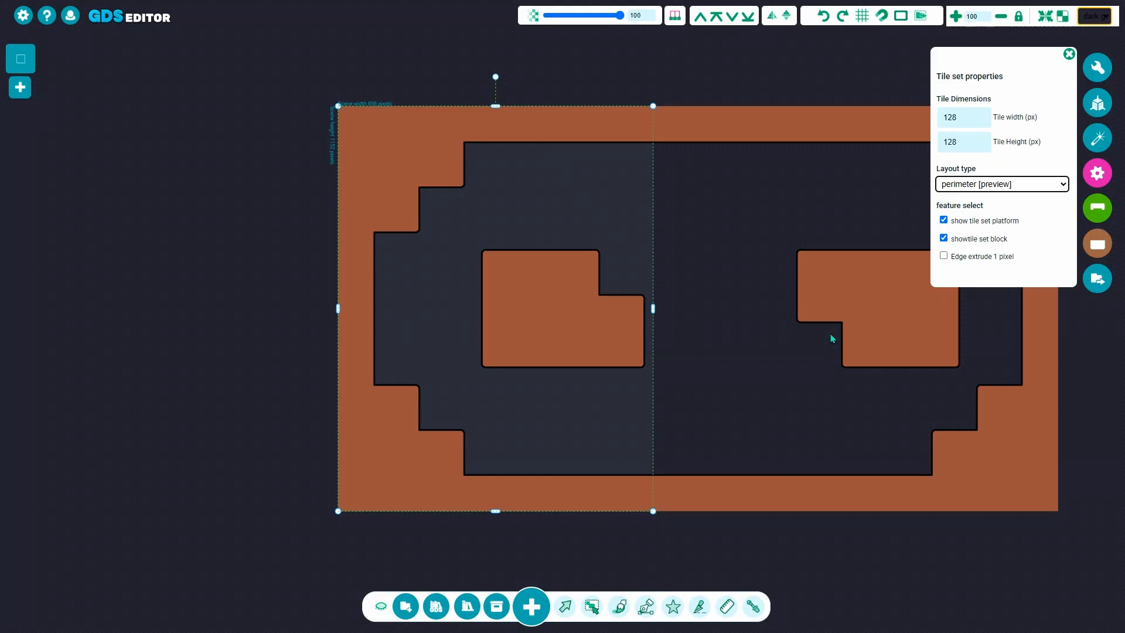
- Preview the top down and path layout types, and return the tileset to the base maximum 47 tiles layout
{"action": "left_click", "coordinate": [984, 184]}
{"action": "left_click", "coordinate": [997, 271]}
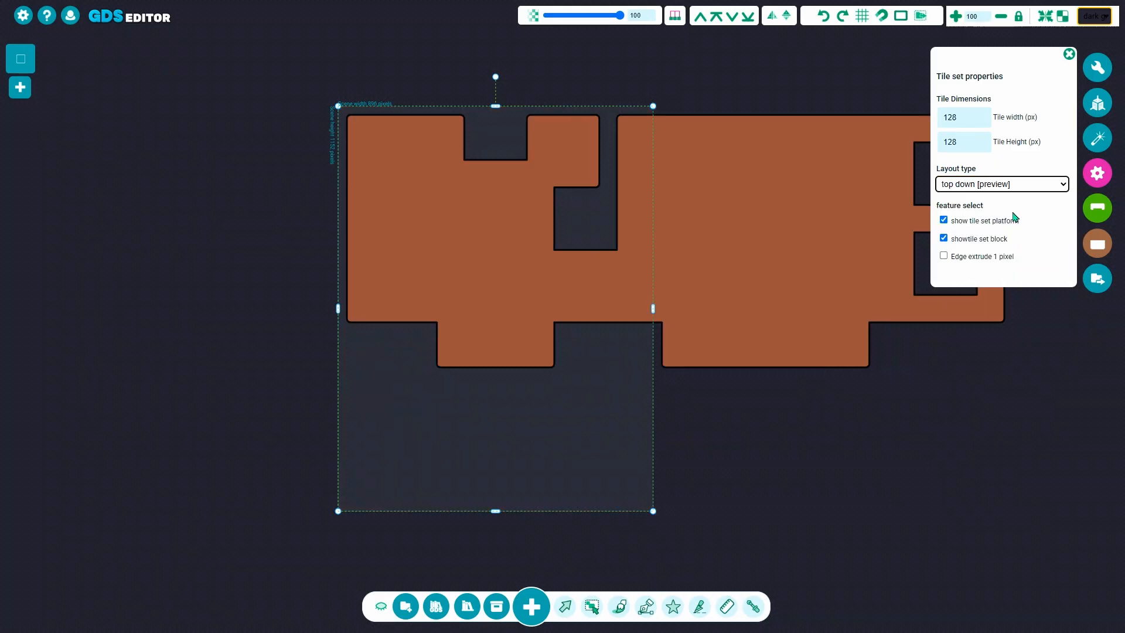
{"action": "left_click", "coordinate": [1027, 186]}
{"action": "left_click", "coordinate": [1003, 284]}
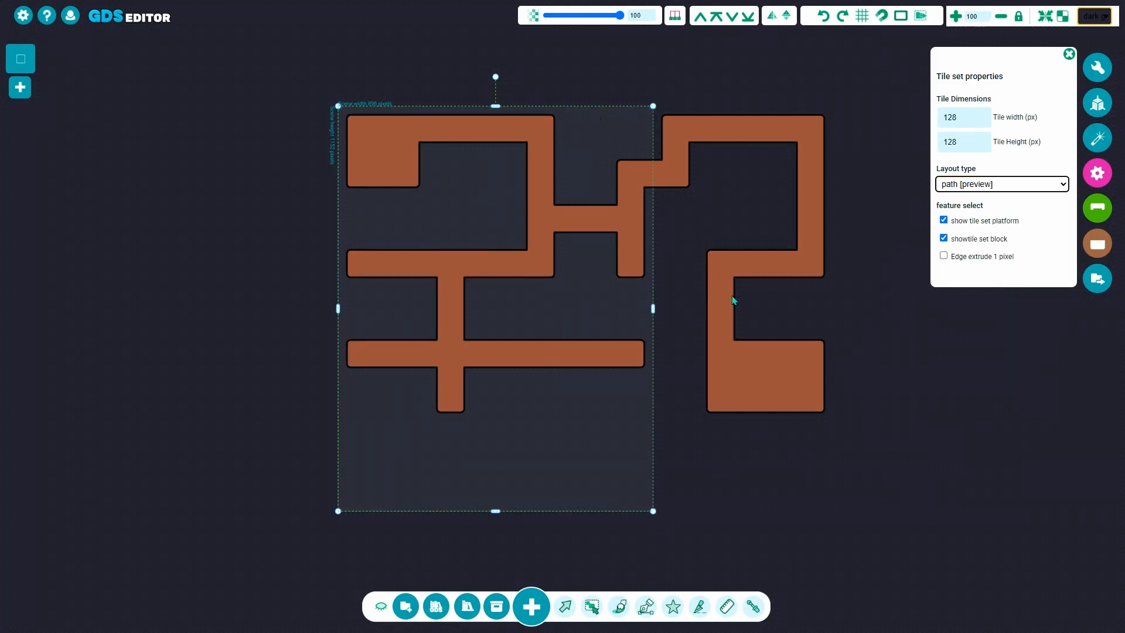
{"action": "left_click", "coordinate": [1038, 186]}
{"action": "left_click", "coordinate": [1032, 200]}
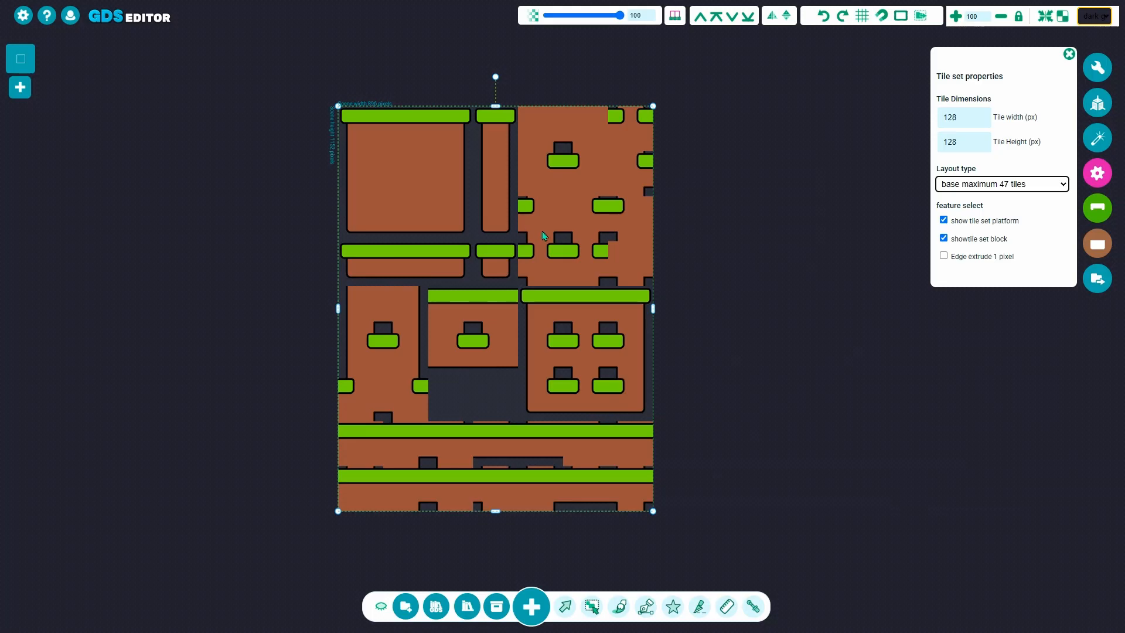
- Set the tileset's platform style to full perimeter
{"action": "left_click", "coordinate": [774, 212]}
{"action": "left_click", "coordinate": [632, 213]}
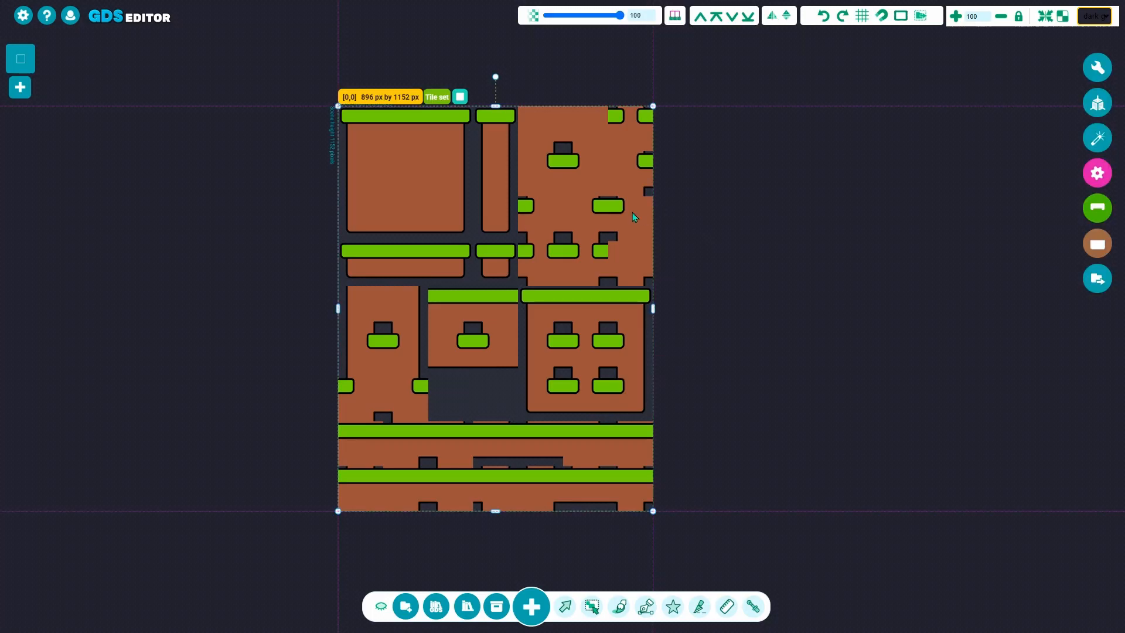
{"action": "left_click", "coordinate": [1097, 207]}
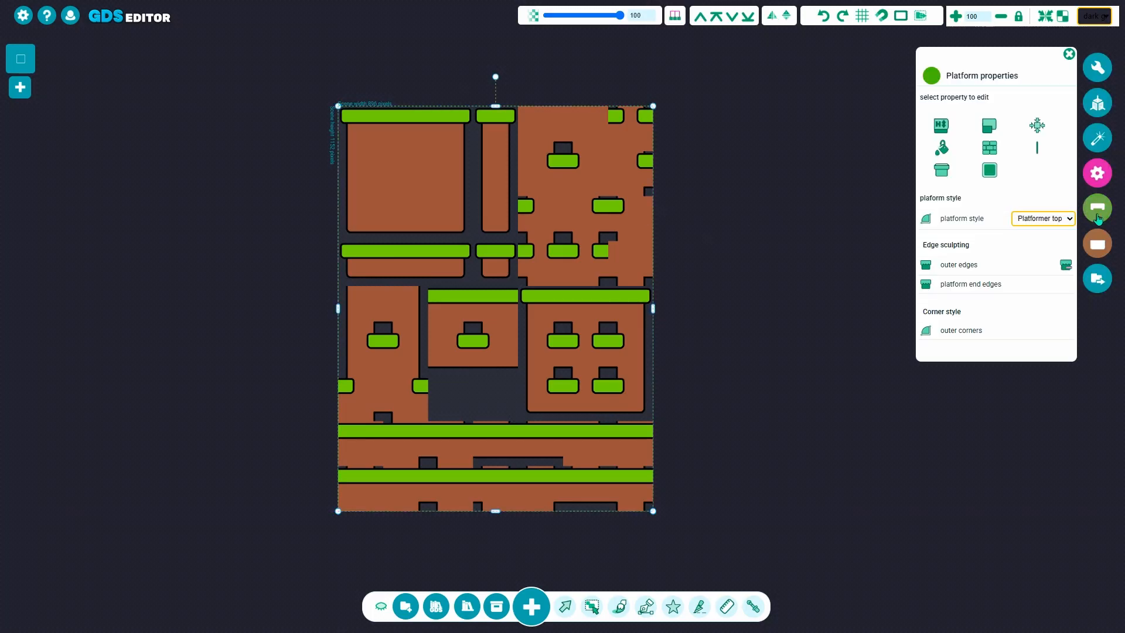
{"action": "left_click", "coordinate": [1049, 219]}
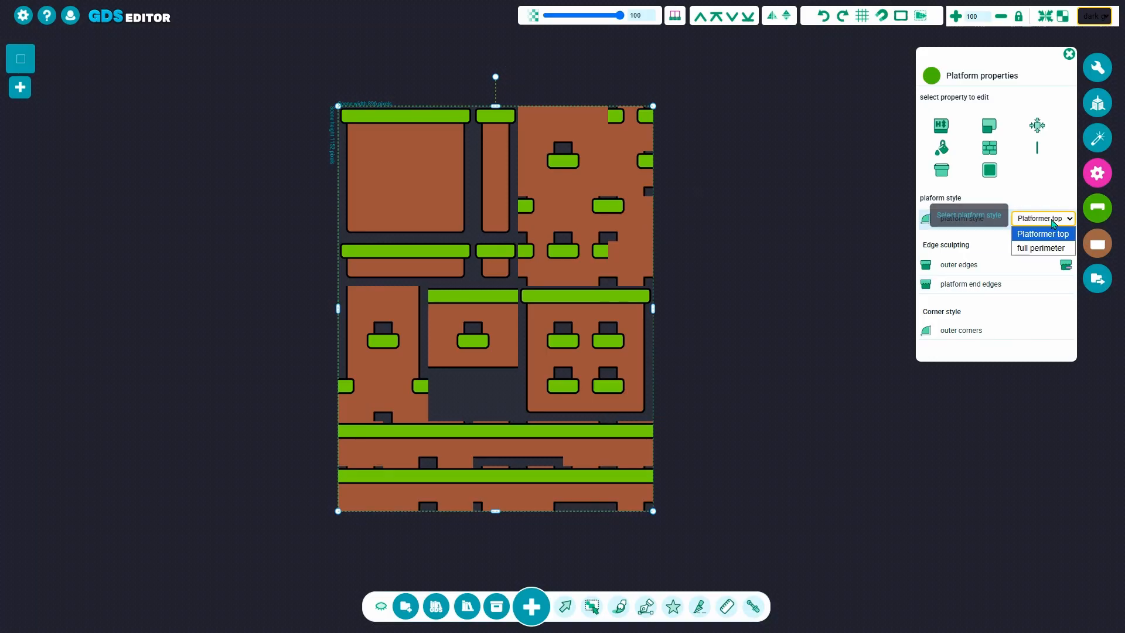
{"action": "left_click", "coordinate": [1053, 249]}
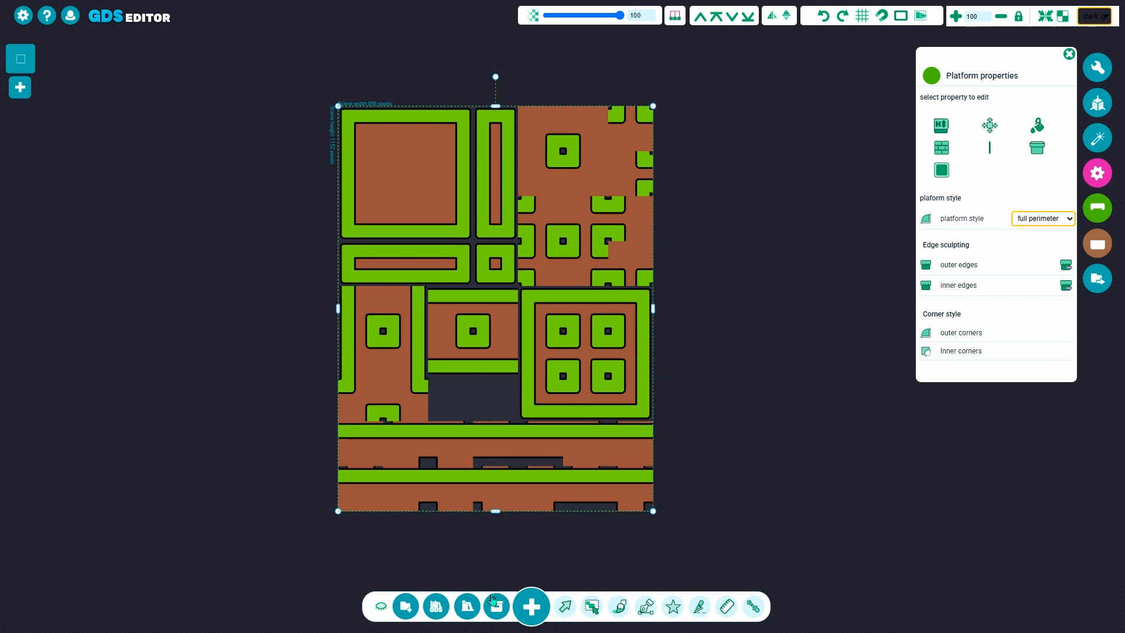
- Import the top down interior tileset from the asset library into the existing scene and place it to the right of the green tileset
{"action": "left_click", "coordinate": [467, 607]}
{"action": "scroll", "coordinate": [580, 406], "scroll_direction": "down", "scroll_amount": 4}
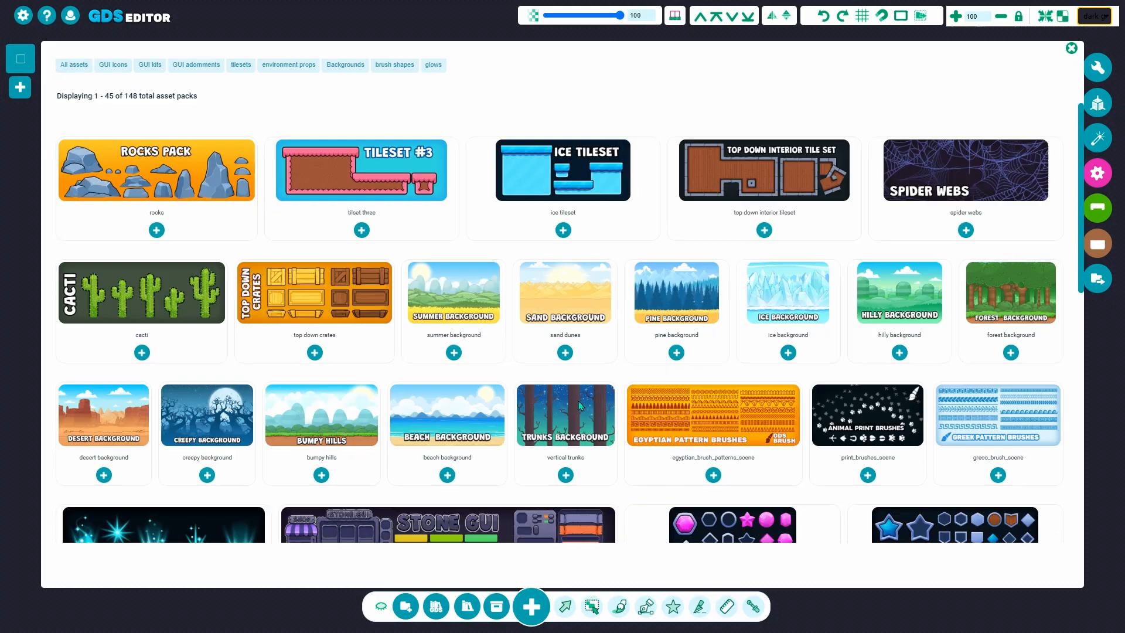
{"action": "scroll", "coordinate": [580, 406], "scroll_direction": "up", "scroll_amount": 5}
{"action": "left_click", "coordinate": [765, 283]}
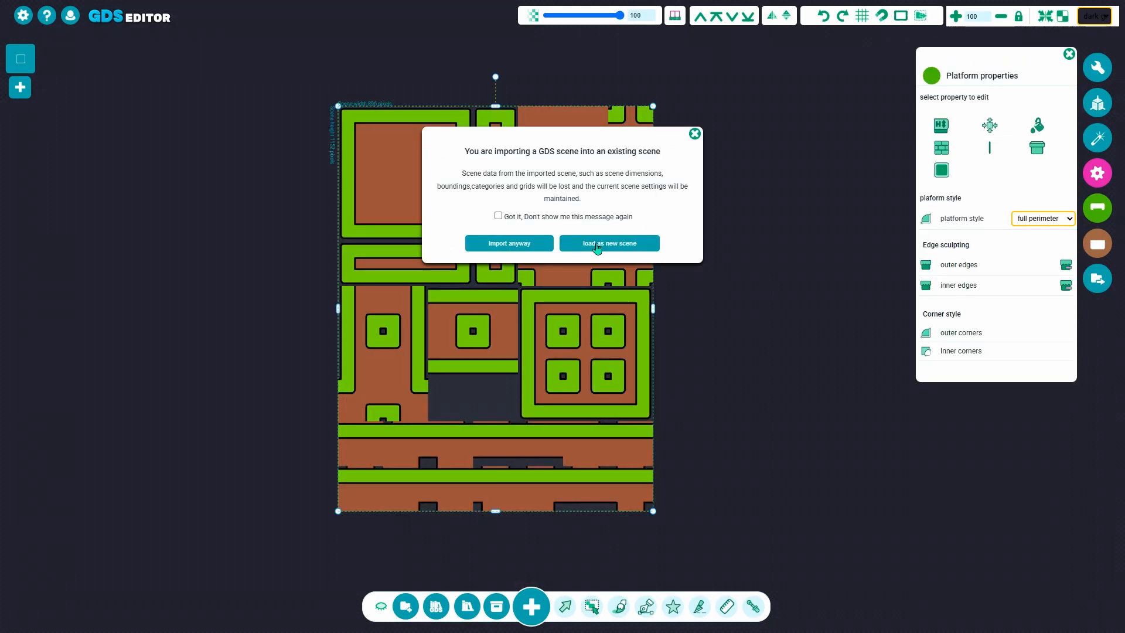
{"action": "left_click", "coordinate": [536, 248]}
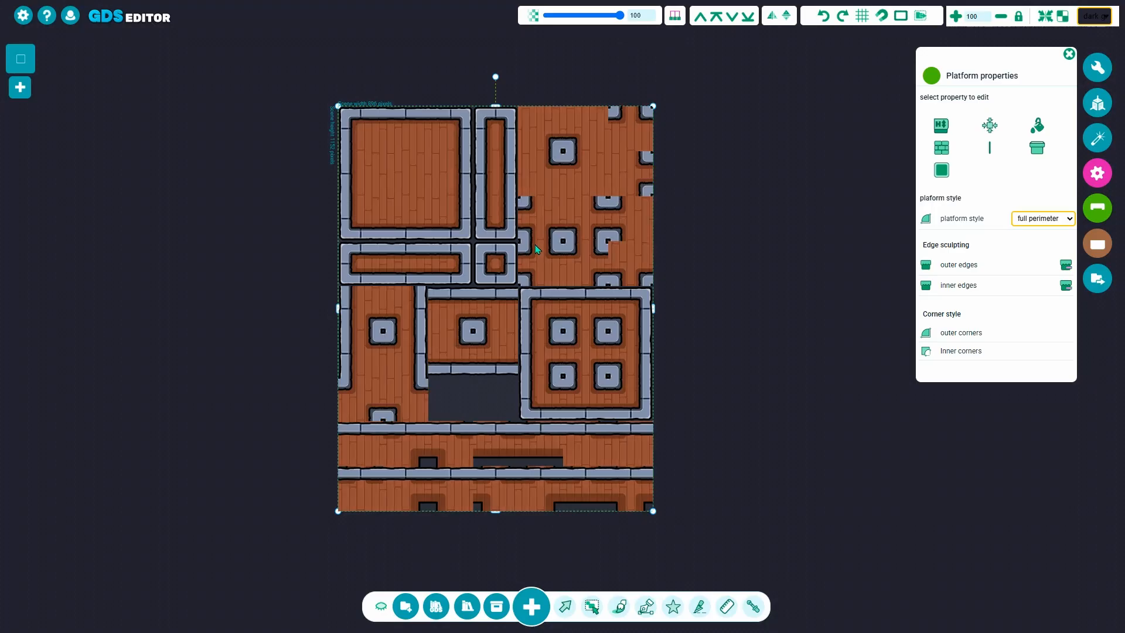
{"action": "left_click_drag", "start_coordinate": [520, 224], "coordinate": [849, 224]}
{"action": "middle_click_drag", "start_coordinate": [195, 276], "coordinate": [44, 276]}
{"action": "scroll", "coordinate": [601, 299], "scroll_direction": "up", "scroll_amount": 3}
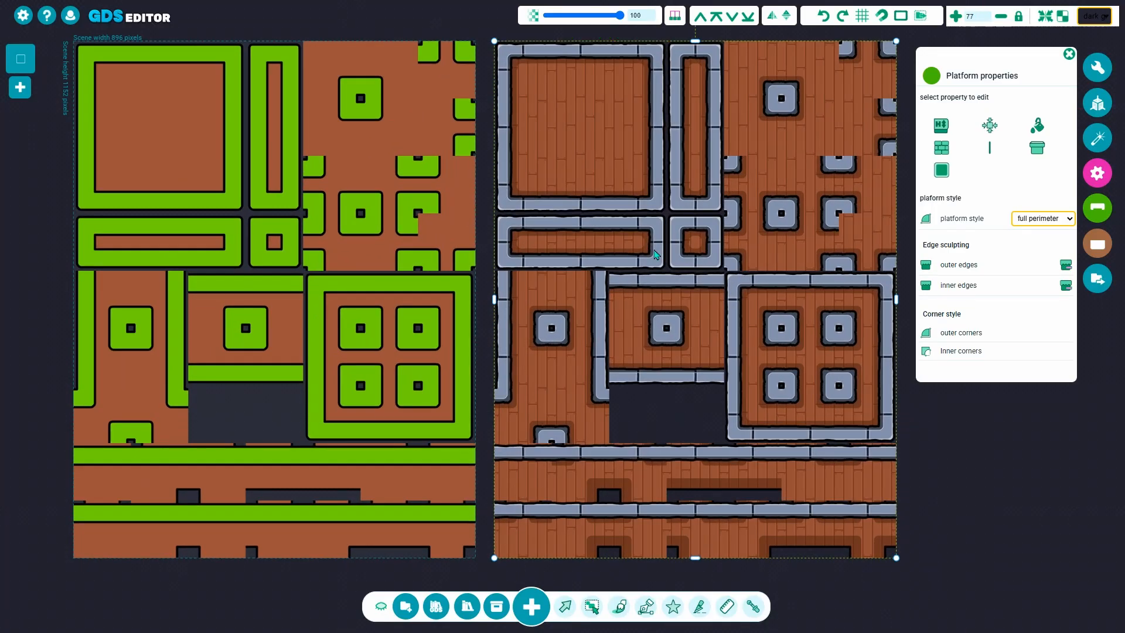
{"action": "scroll", "coordinate": [566, 242], "scroll_direction": "down", "scroll_amount": 2}
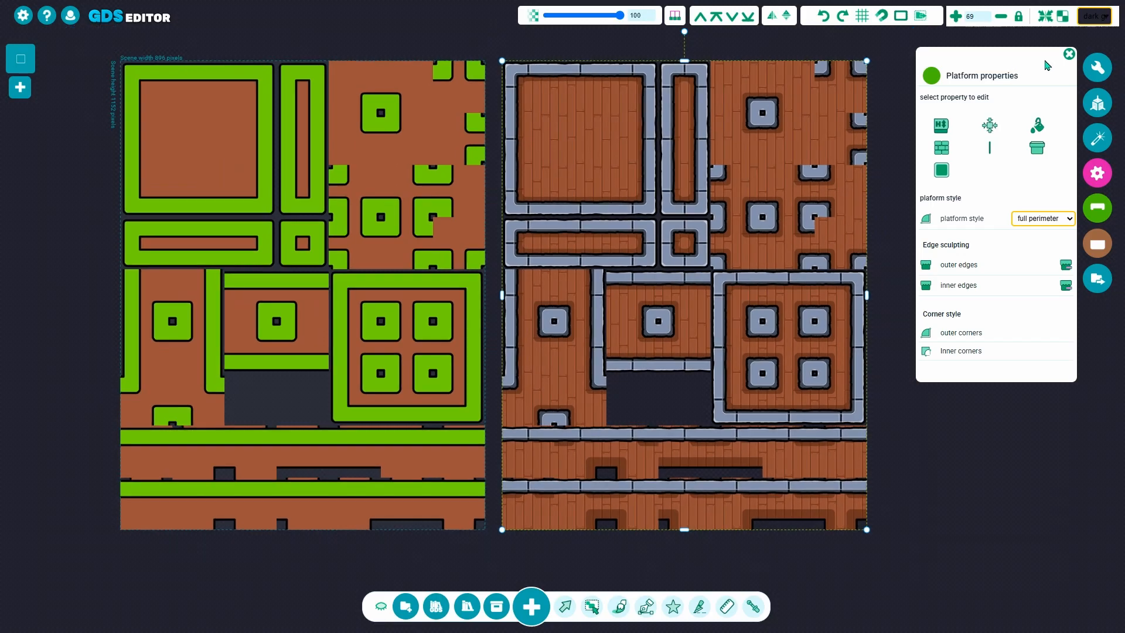
- Change the hue of the wood color group in the imported tileset's block texture to turn the planks greyish brown
{"action": "left_click", "coordinate": [1069, 54]}
{"action": "left_click", "coordinate": [1105, 256]}
{"action": "scroll", "coordinate": [609, 158], "scroll_direction": "up", "scroll_amount": 3}
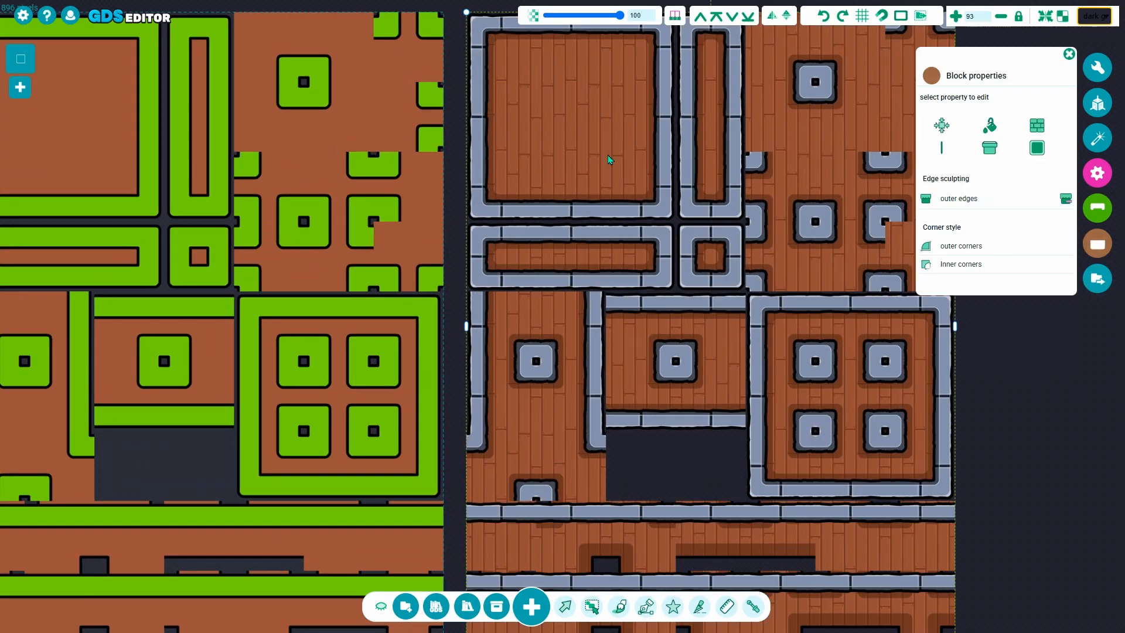
{"action": "left_click", "coordinate": [1037, 125]}
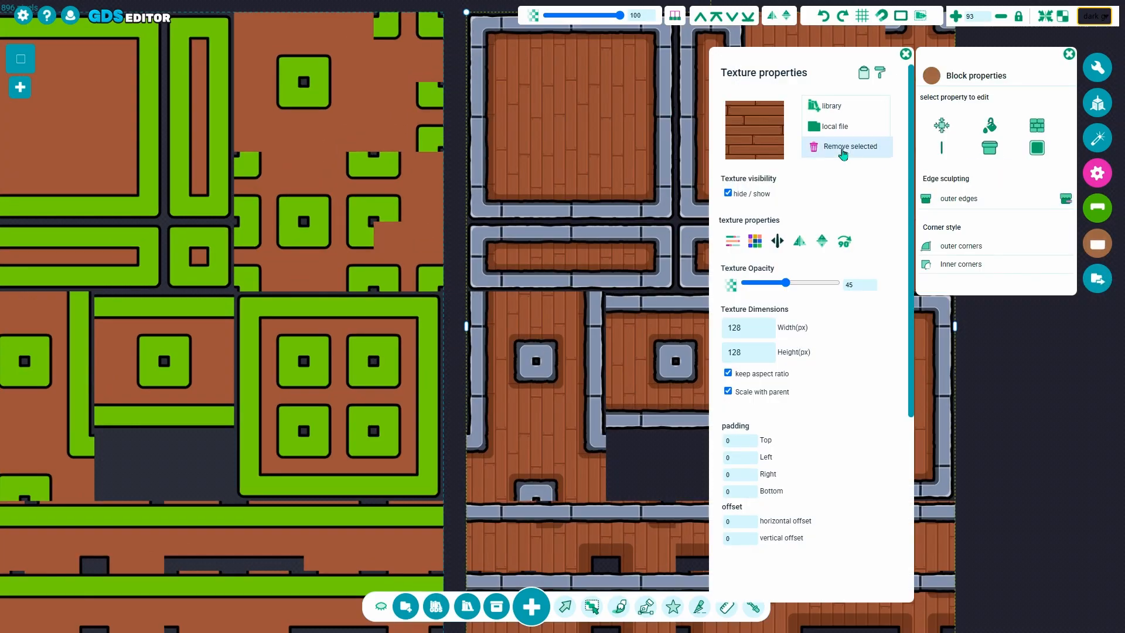
{"action": "left_click", "coordinate": [753, 243]}
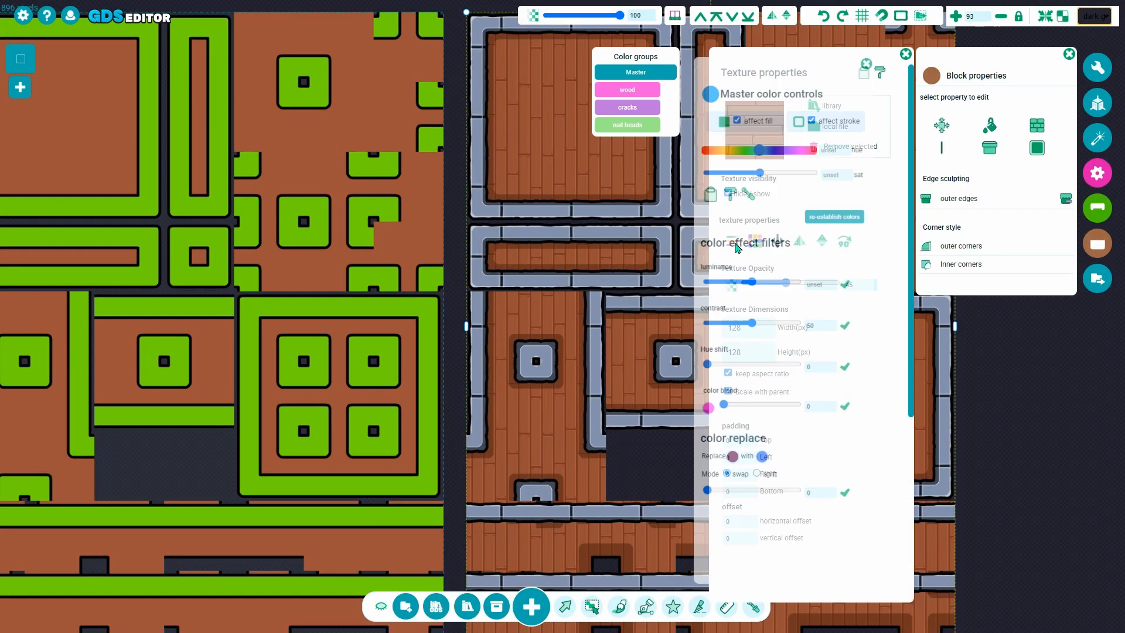
{"action": "left_click", "coordinate": [632, 92]}
{"action": "mouse_move", "coordinate": [750, 145]}
{"action": "left_mouse_down"}
{"action": "mouse_move", "coordinate": [726, 148]}
{"action": "mouse_move", "coordinate": [746, 152]}
{"action": "left_mouse_up"}
- Set the luminance of the block texture's cracks color group to 0.01
{"action": "left_click", "coordinate": [636, 107]}
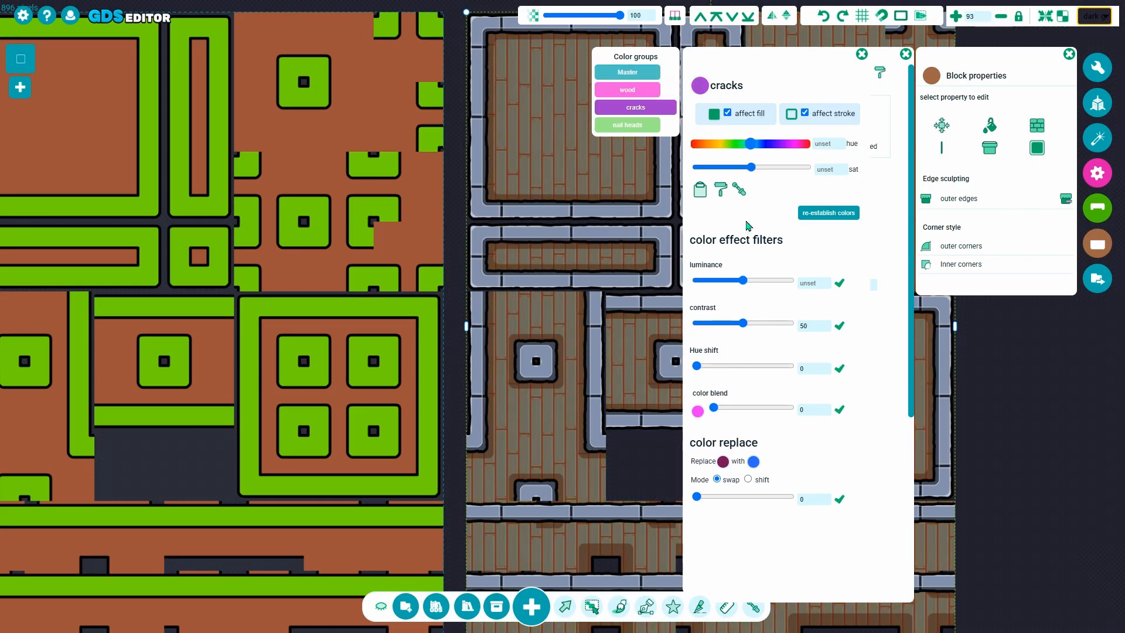
{"action": "left_click_drag", "start_coordinate": [745, 282], "coordinate": [697, 282]}
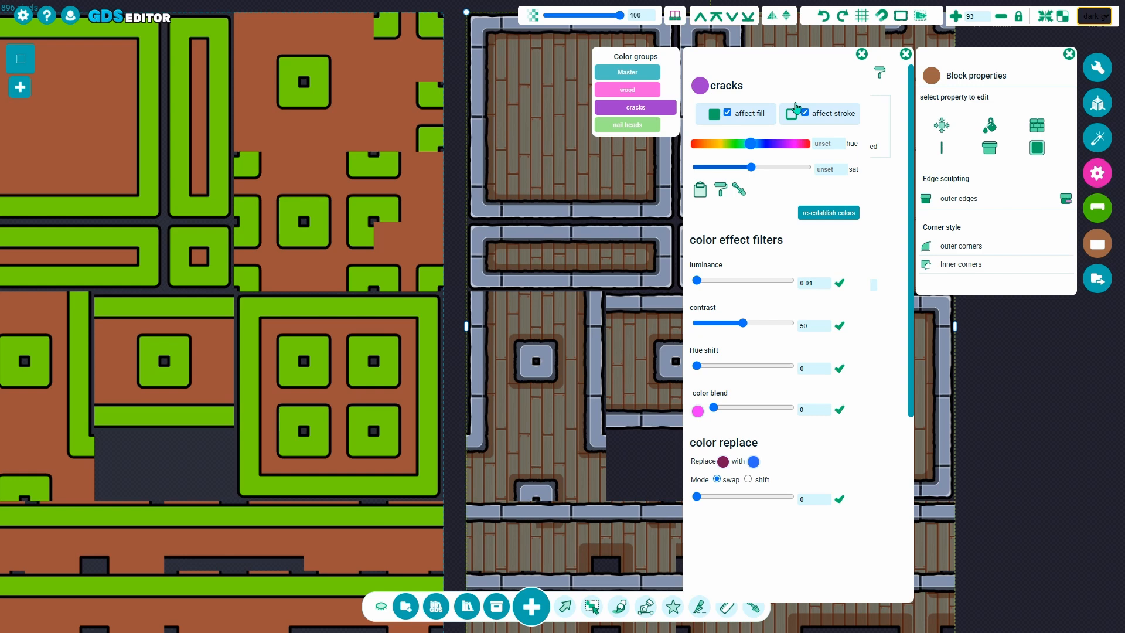
{"action": "left_click", "coordinate": [906, 54]}
- Delete the imported top down interior tileset from the scene
{"action": "scroll", "coordinate": [745, 203], "scroll_direction": "down", "scroll_amount": 5}
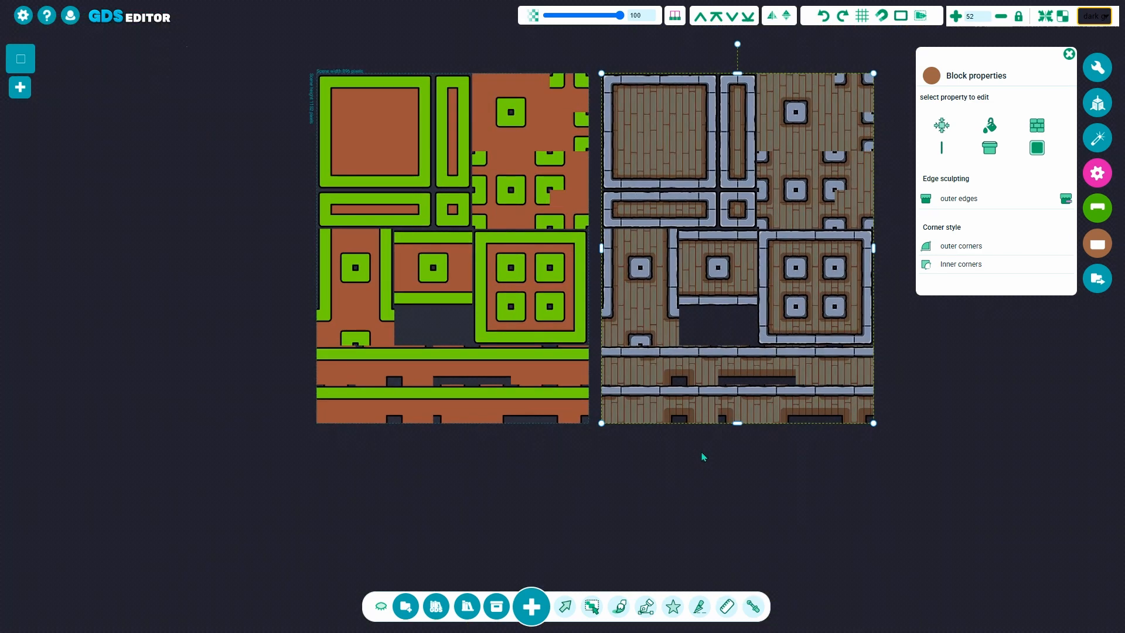
{"action": "left_click", "coordinate": [703, 421]}
{"action": "key", "text": "Delete"}
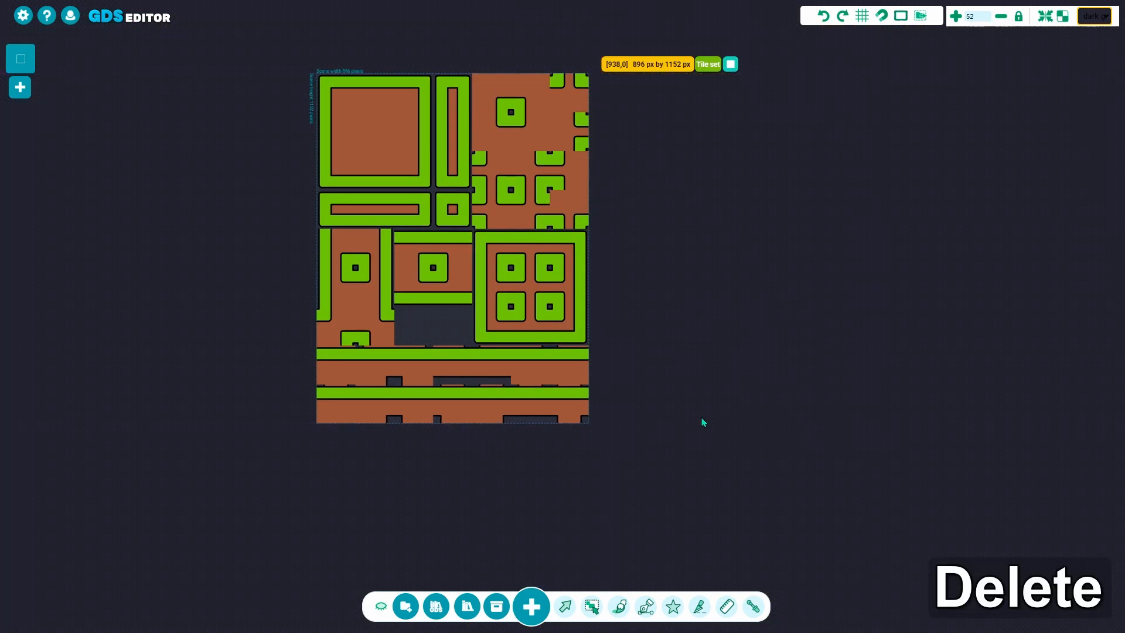
- Switch the green tileset's platform style to Platformer top and back to full perimeter
{"action": "scroll", "coordinate": [702, 419], "scroll_direction": "up", "scroll_amount": 2}
{"action": "middle_click_drag", "start_coordinate": [759, 288], "coordinate": [754, 337]}
{"action": "scroll", "coordinate": [754, 336], "scroll_direction": "down", "scroll_amount": 1}
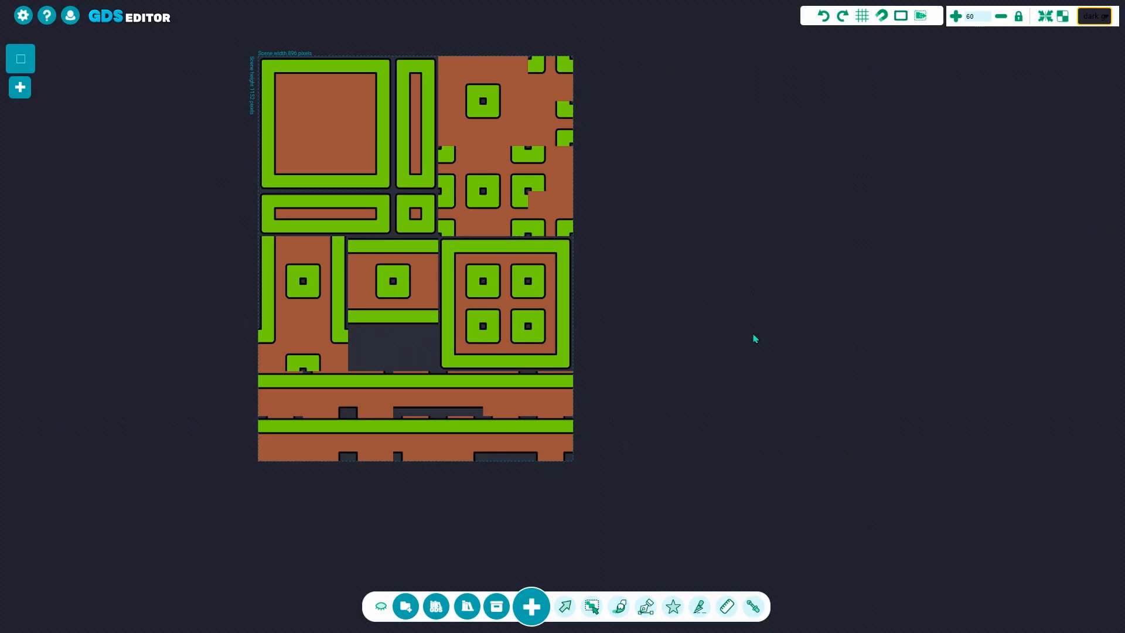
{"action": "left_click", "coordinate": [571, 212]}
{"action": "left_click", "coordinate": [1097, 208]}
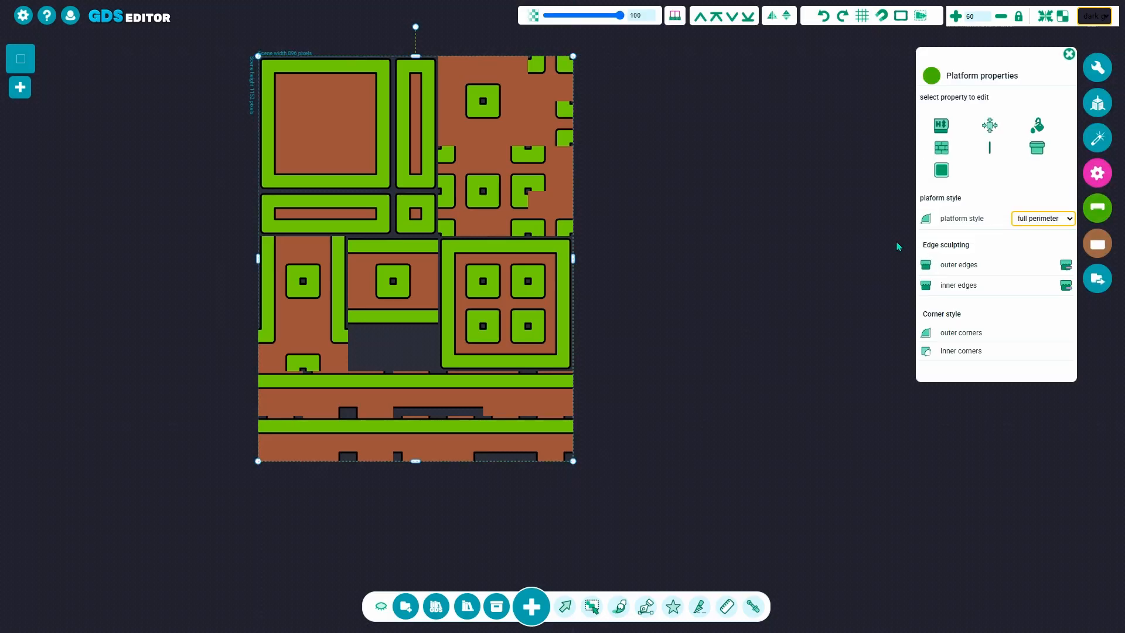
{"action": "left_click", "coordinate": [1020, 220]}
{"action": "left_click", "coordinate": [1034, 232]}
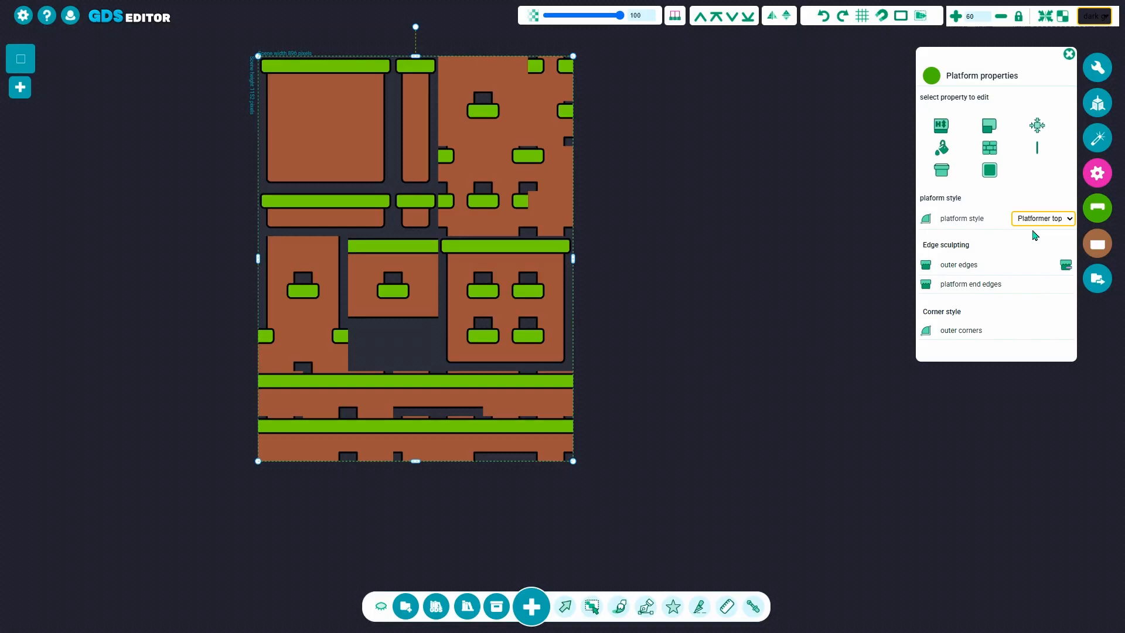
{"action": "left_click", "coordinate": [1036, 225]}
{"action": "left_click", "coordinate": [1043, 252]}
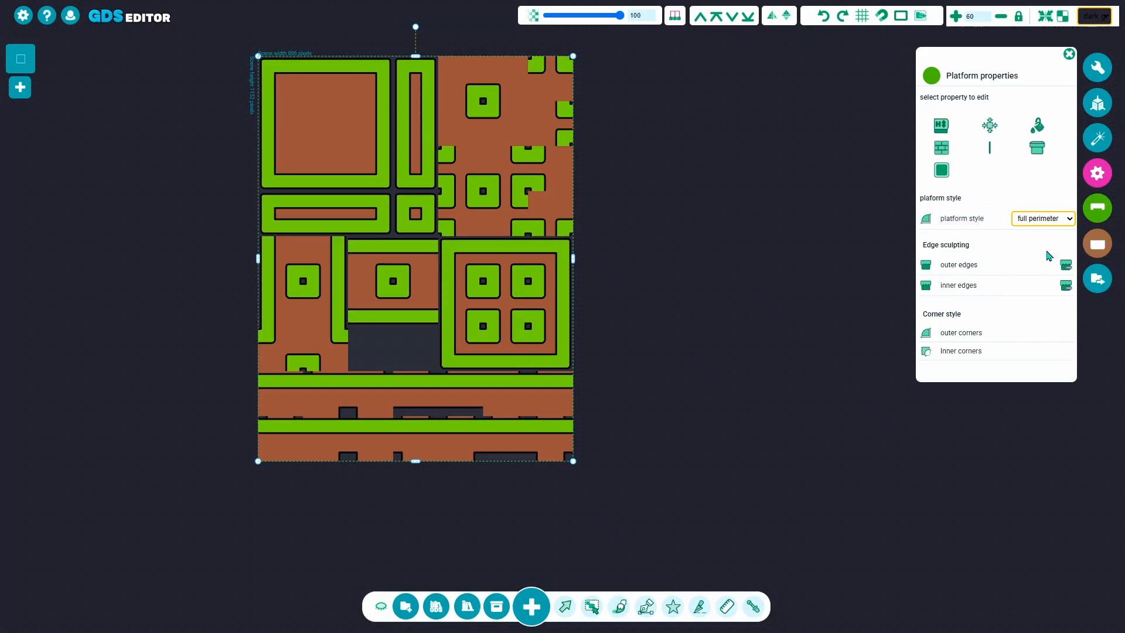
{"action": "scroll", "coordinate": [832, 215], "scroll_direction": "up", "scroll_amount": 3}
{"action": "scroll", "coordinate": [648, 261], "scroll_direction": "down", "scroll_amount": 3}
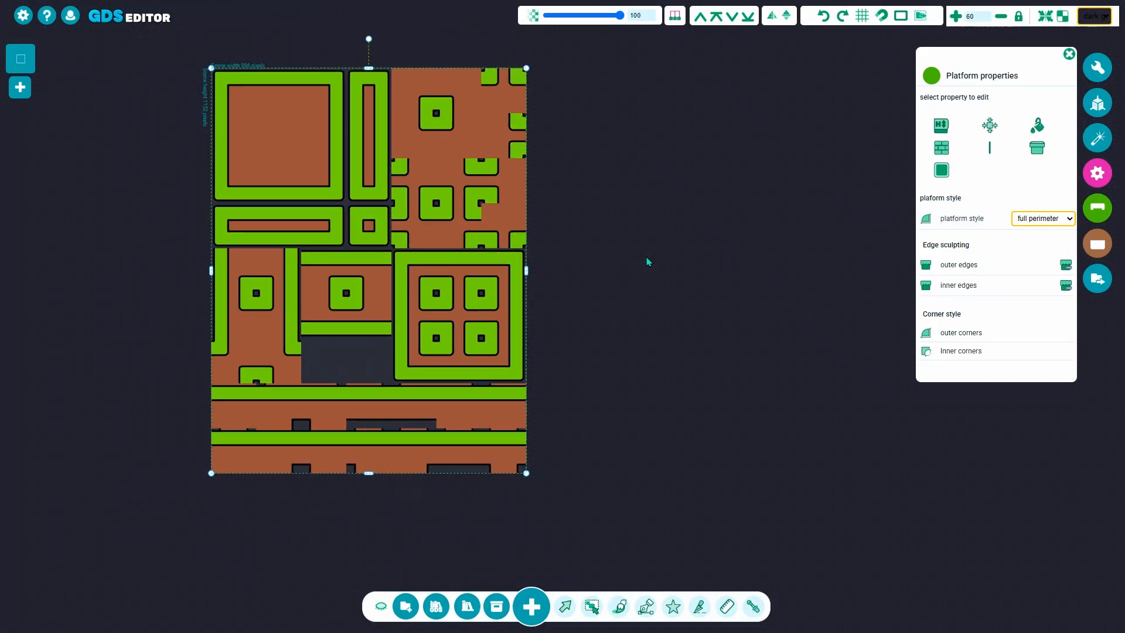
{"action": "left_click", "coordinate": [1069, 55]}
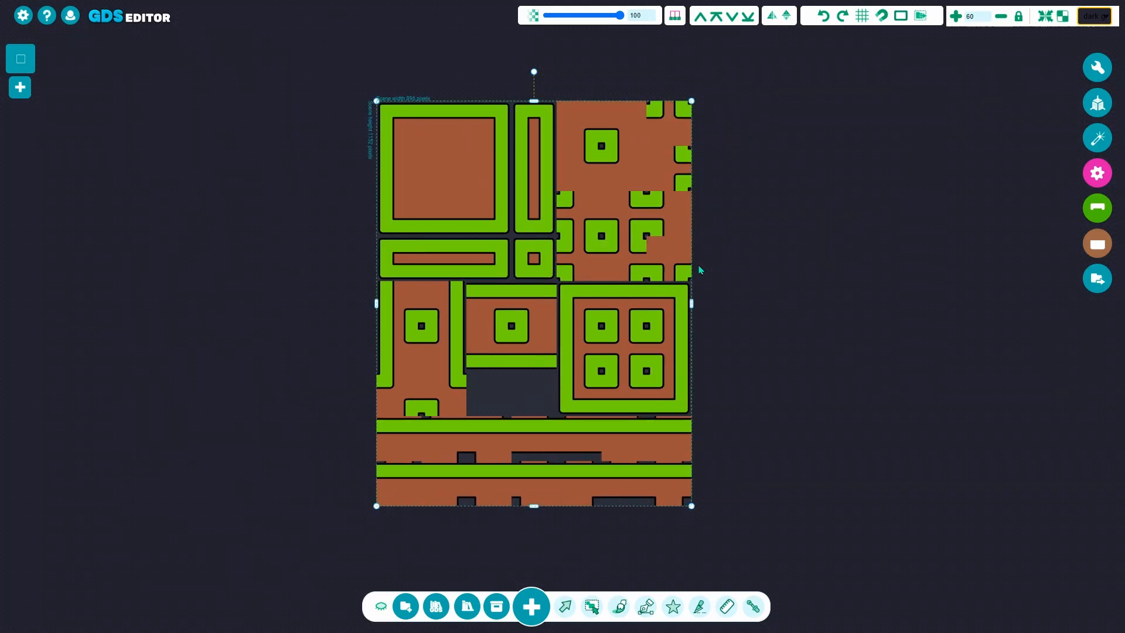
{"action": "scroll", "coordinate": [664, 256], "scroll_direction": "up", "scroll_amount": 1}
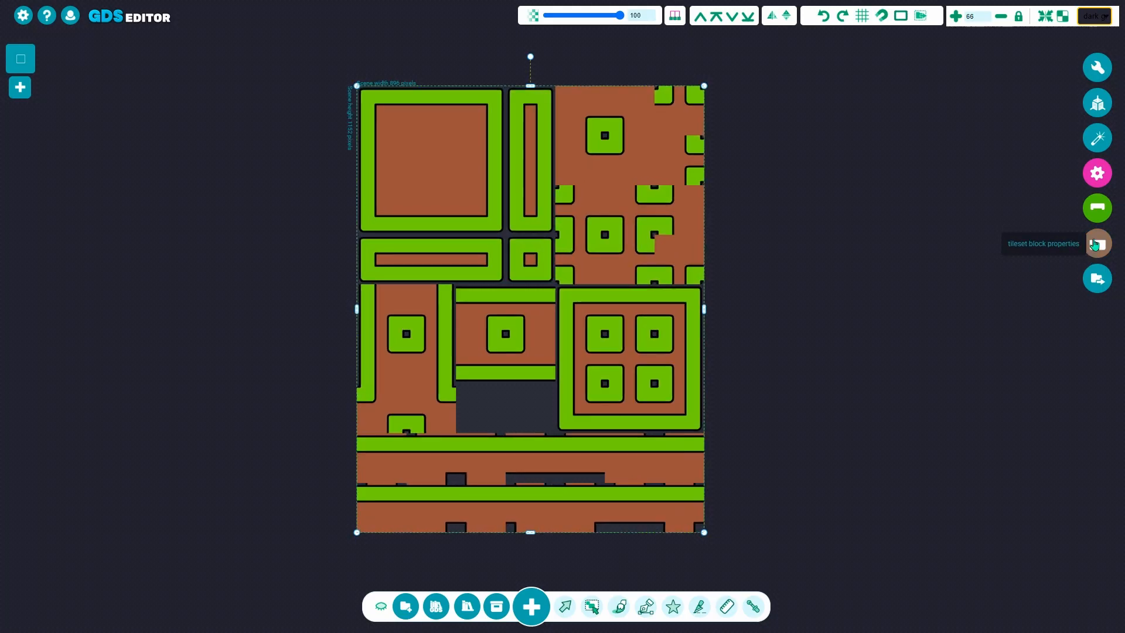
{"action": "left_click", "coordinate": [1091, 254]}
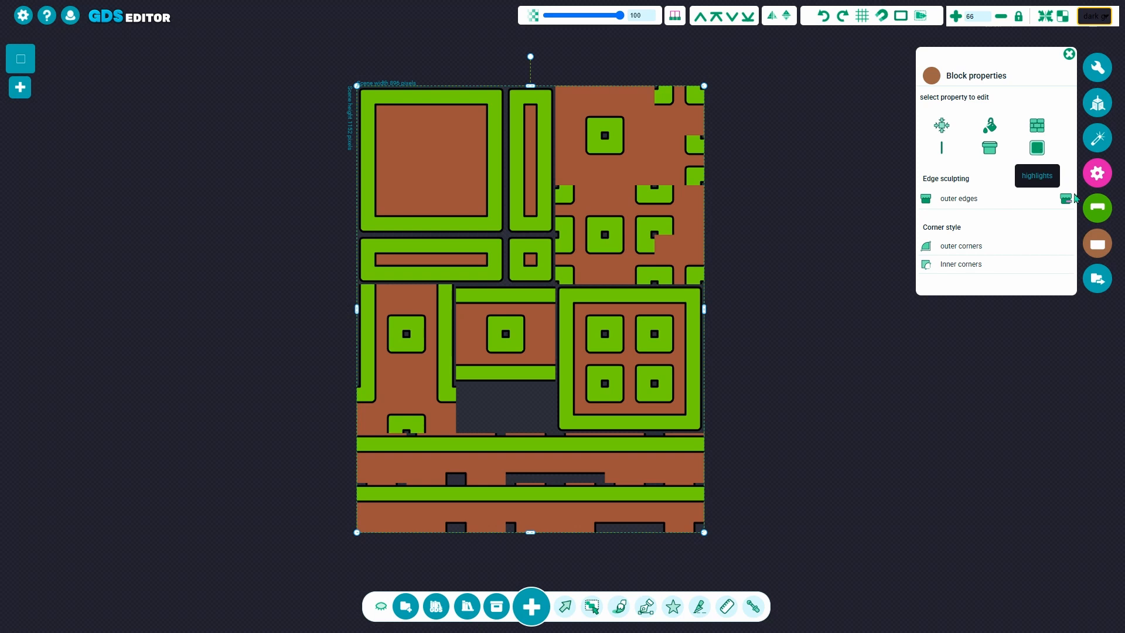
- Switch the tileset's platform style to Platformer top
{"action": "left_click", "coordinate": [1098, 208]}
{"action": "left_click", "coordinate": [1062, 220]}
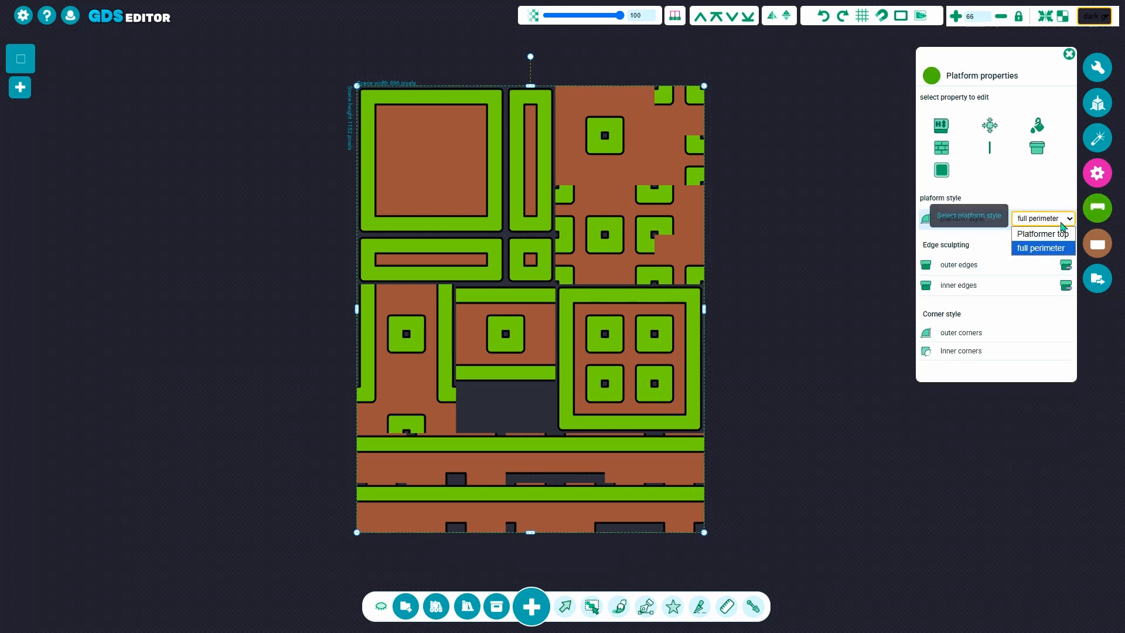
{"action": "left_click", "coordinate": [1051, 233]}
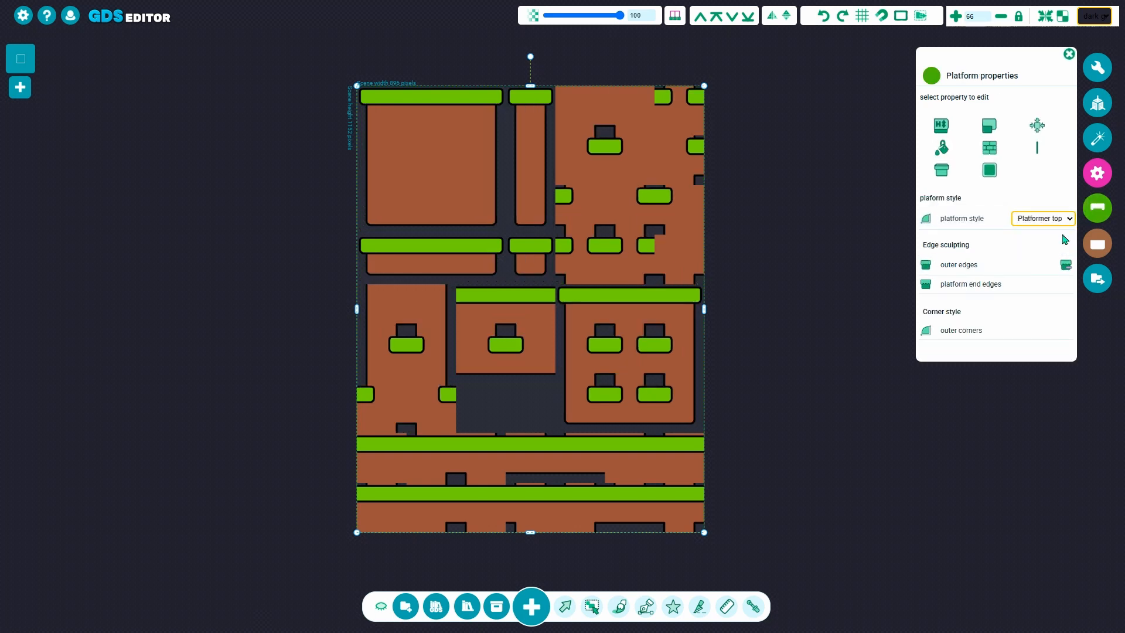
- Add an edge highlight to the tileset's platform
{"action": "left_click", "coordinate": [795, 242]}
{"action": "scroll", "coordinate": [631, 166], "scroll_direction": "up", "scroll_amount": 3}
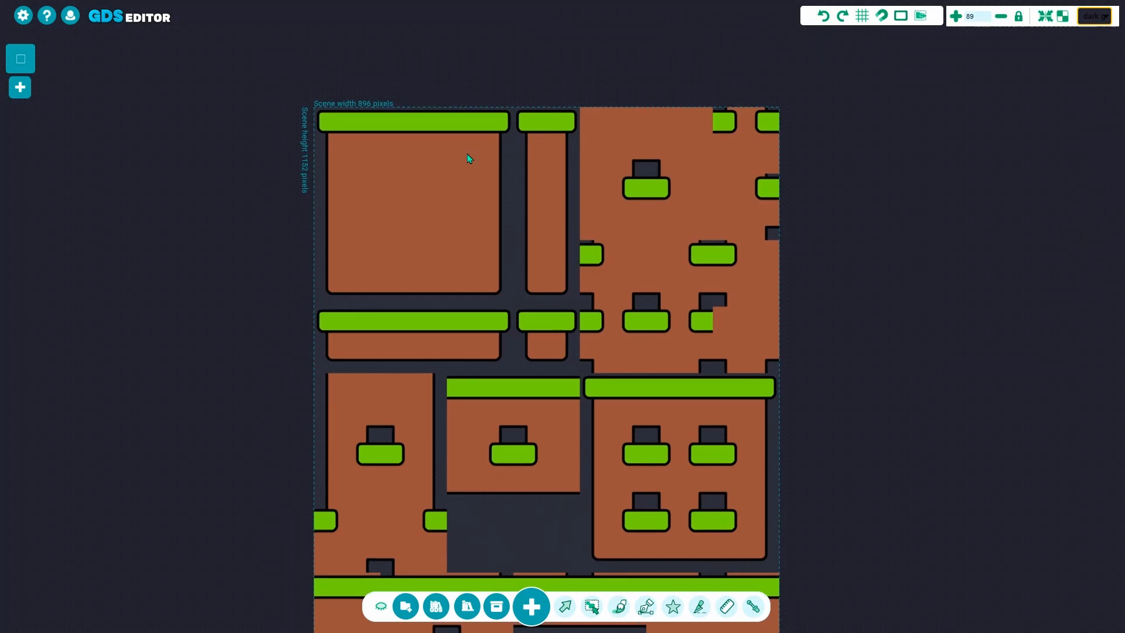
{"action": "left_click", "coordinate": [467, 156]}
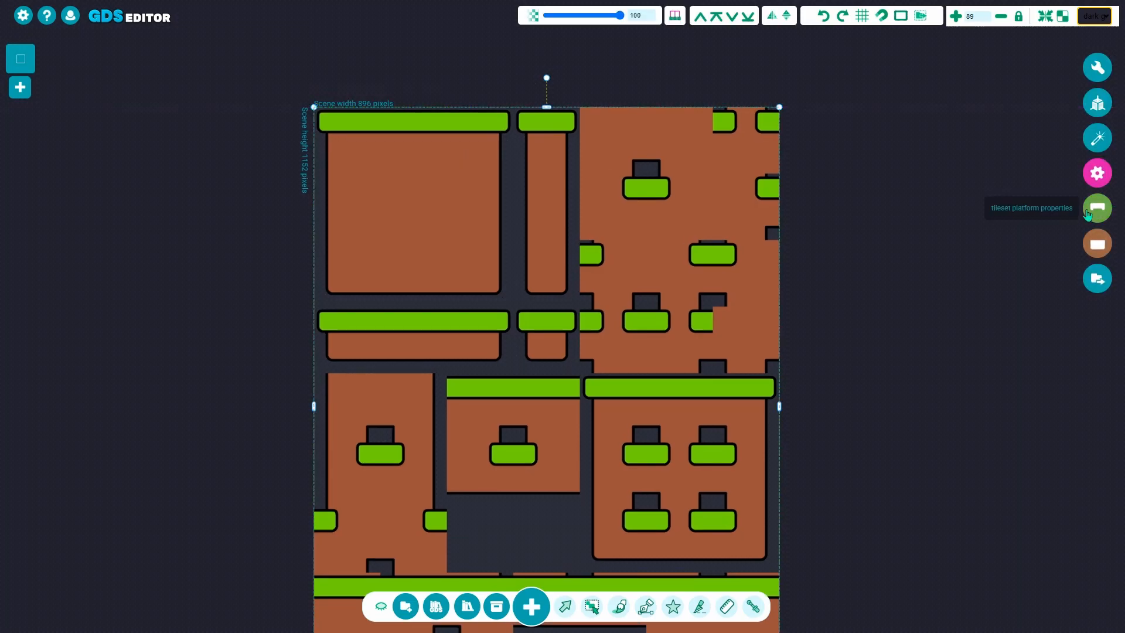
{"action": "left_click", "coordinate": [1108, 207]}
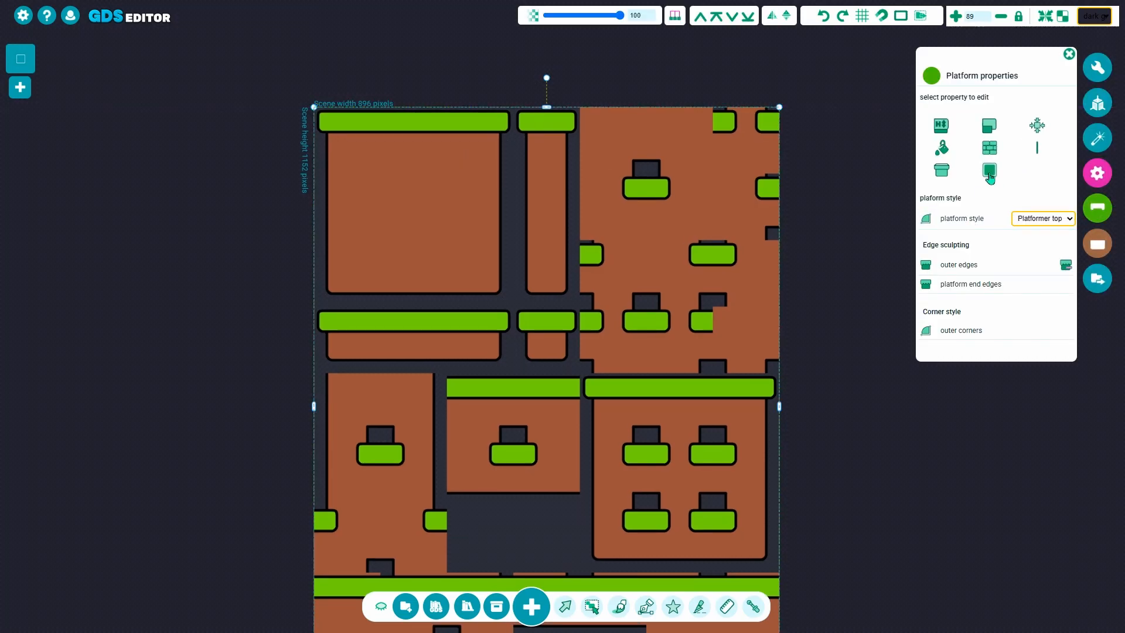
{"action": "left_click", "coordinate": [990, 170]}
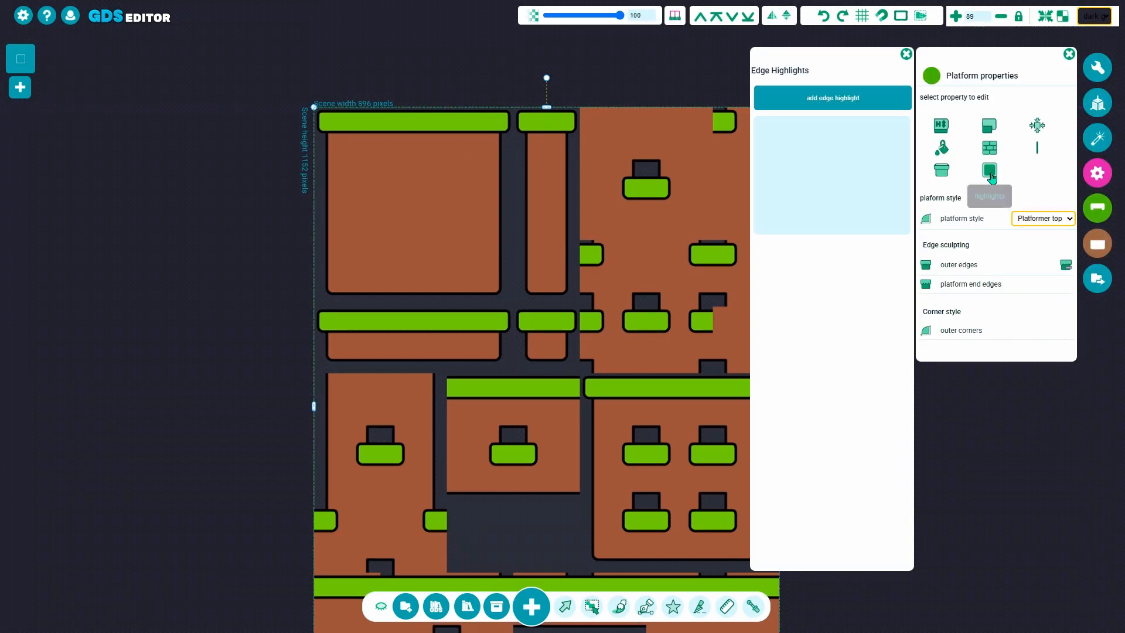
{"action": "left_click", "coordinate": [832, 98]}
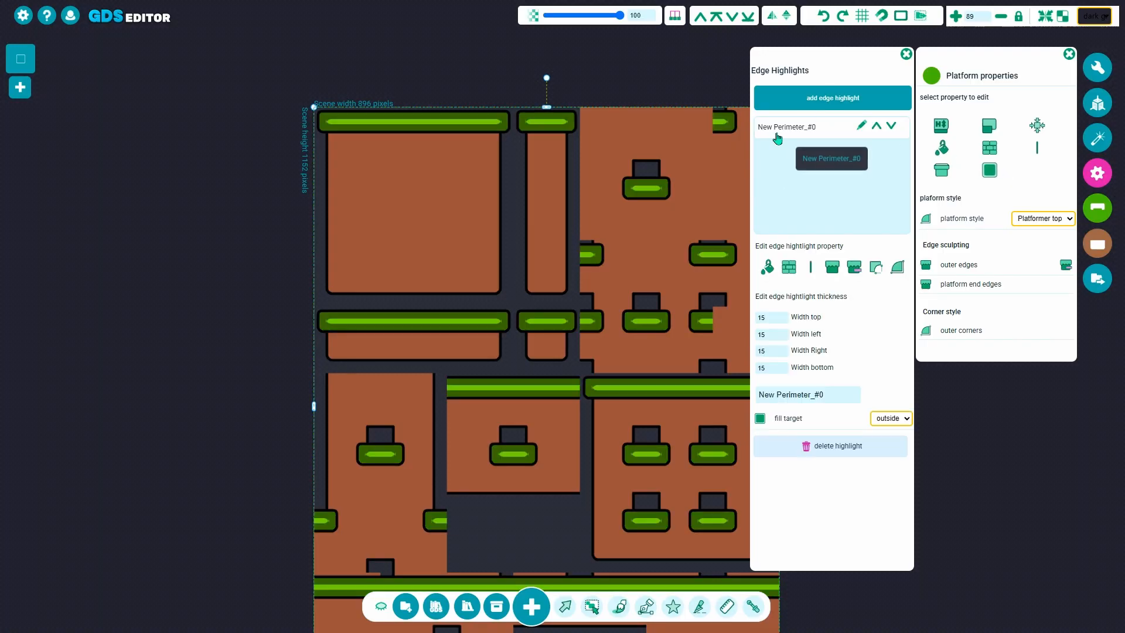
- Set the new edge highlight's top, left and right widths to 0 so that only the bottom edge keeps a band
{"action": "left_click", "coordinate": [771, 318]}
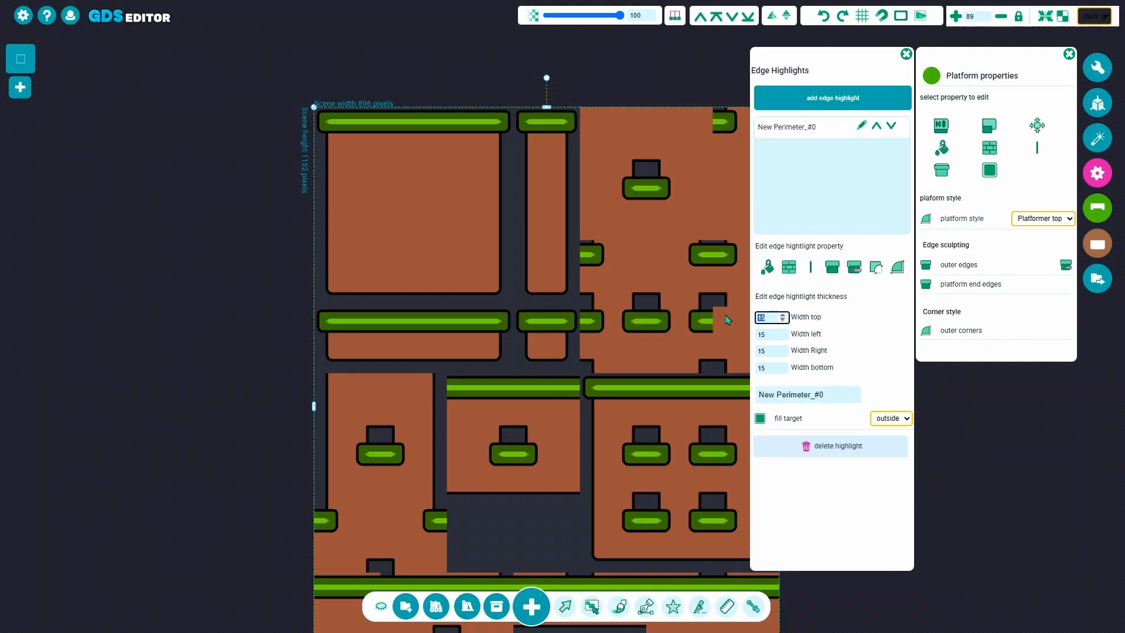
{"action": "type", "text": "0"}
{"action": "key", "text": "Tab"}
{"action": "type", "text": "0"}
{"action": "key", "text": "Tab"}
{"action": "type", "text": "0"}
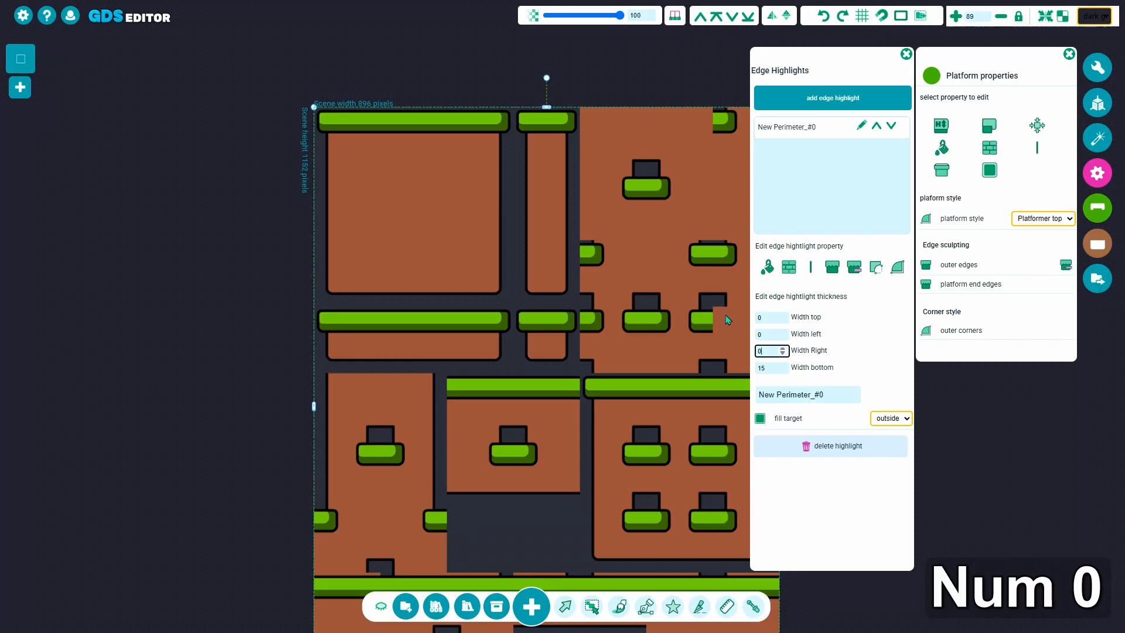
{"action": "key", "text": "Return"}
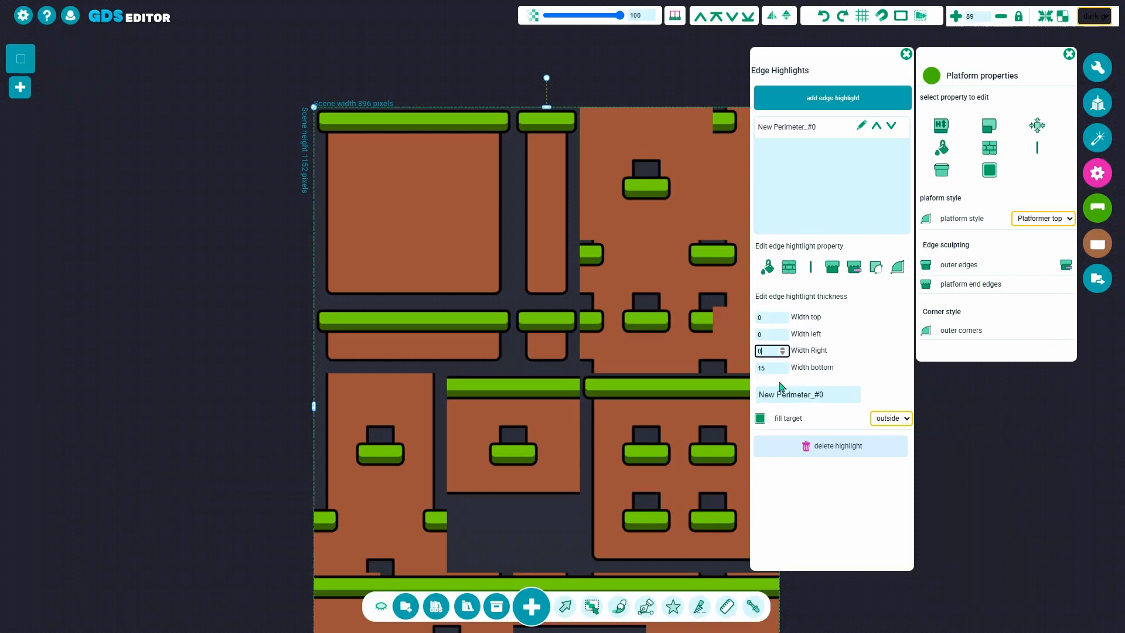
- Add three more edge highlights to the platform and select them in the highlight list
{"action": "left_click", "coordinate": [860, 389]}
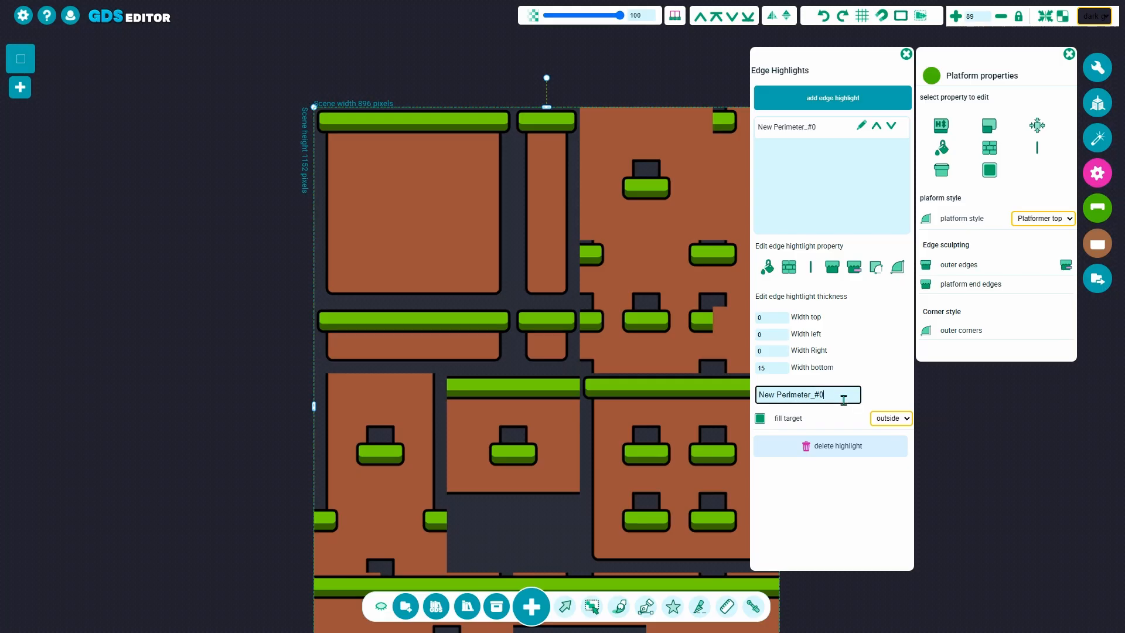
{"action": "left_click_drag", "start_coordinate": [846, 394], "coordinate": [777, 395]}
{"action": "left_click", "coordinate": [852, 99]}
{"action": "left_click", "coordinate": [852, 100]}
{"action": "left_click", "coordinate": [853, 100]}
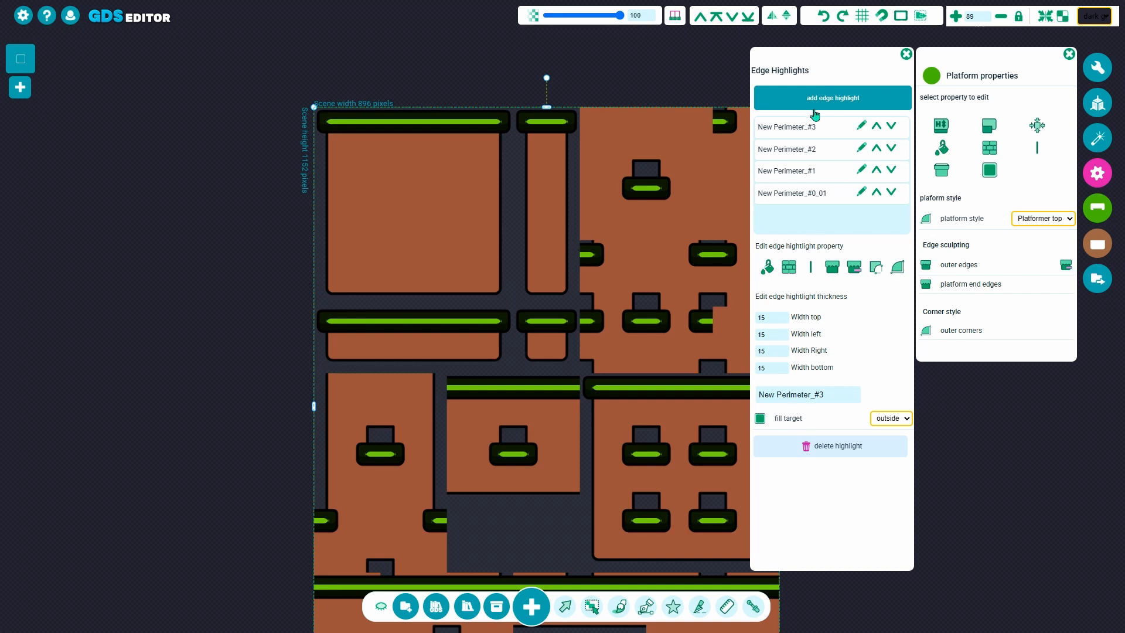
{"action": "left_click", "coordinate": [820, 177]}
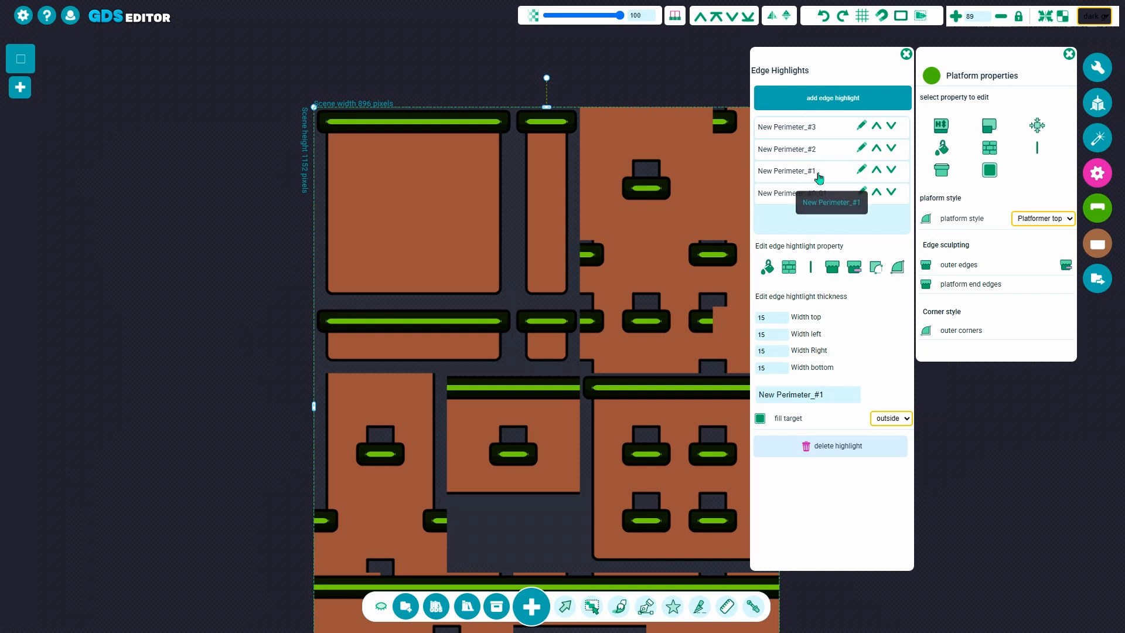
{"action": "left_click", "coordinate": [806, 129]}
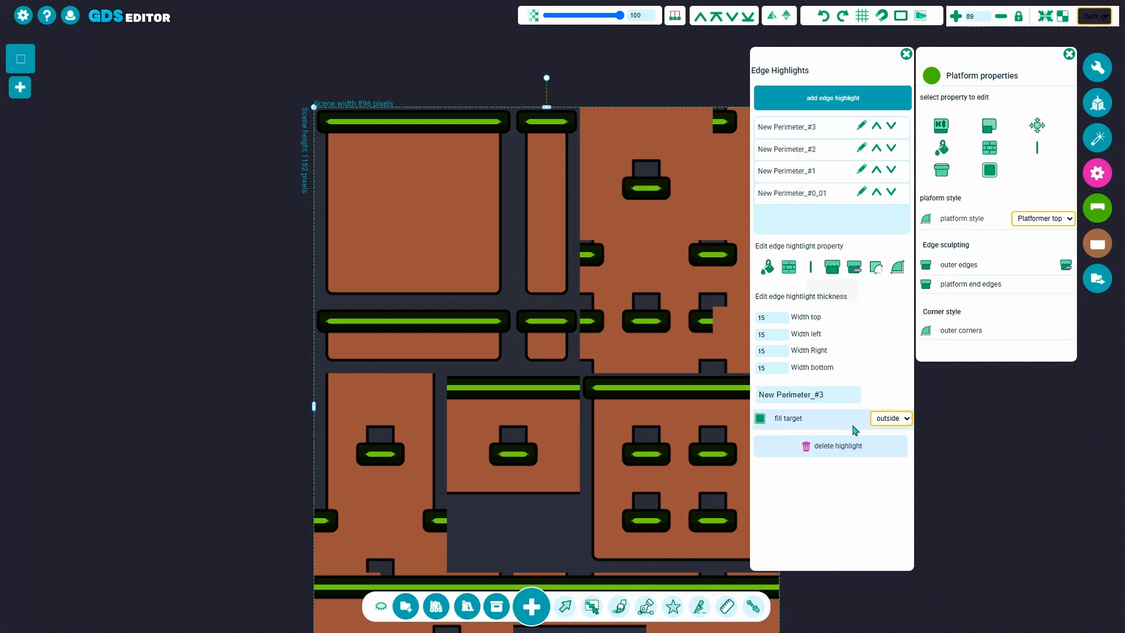
- Delete the three extra edge highlights, keeping only the original bottom-edge one
{"action": "left_click", "coordinate": [844, 446]}
{"action": "left_click", "coordinate": [797, 129]}
{"action": "left_click", "coordinate": [833, 445]}
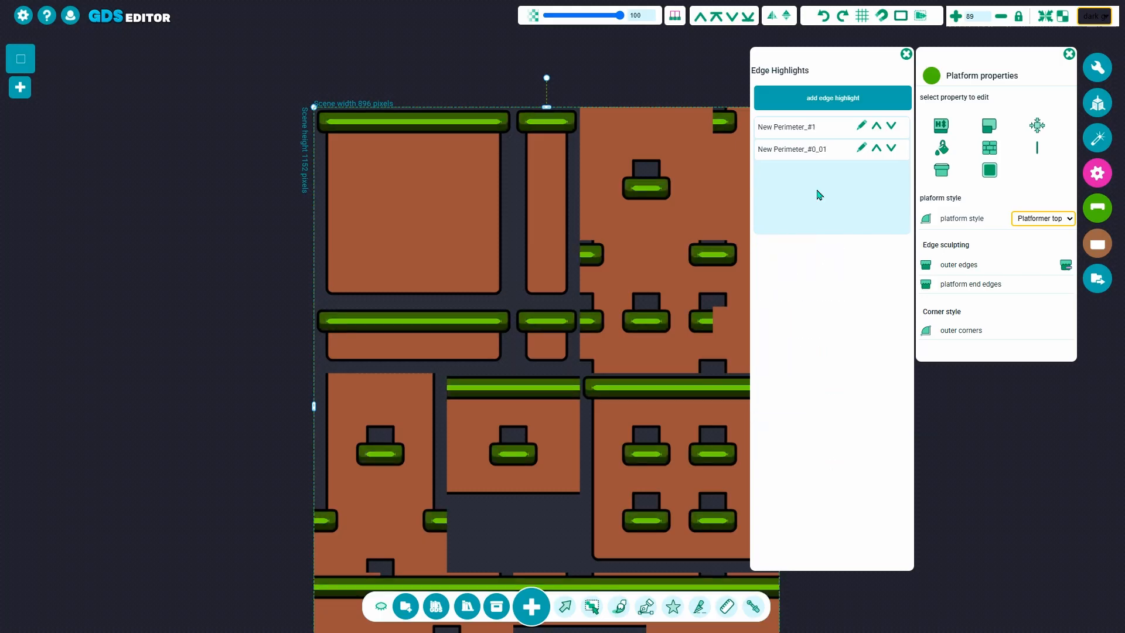
{"action": "left_click", "coordinate": [811, 136]}
{"action": "left_click", "coordinate": [831, 445]}
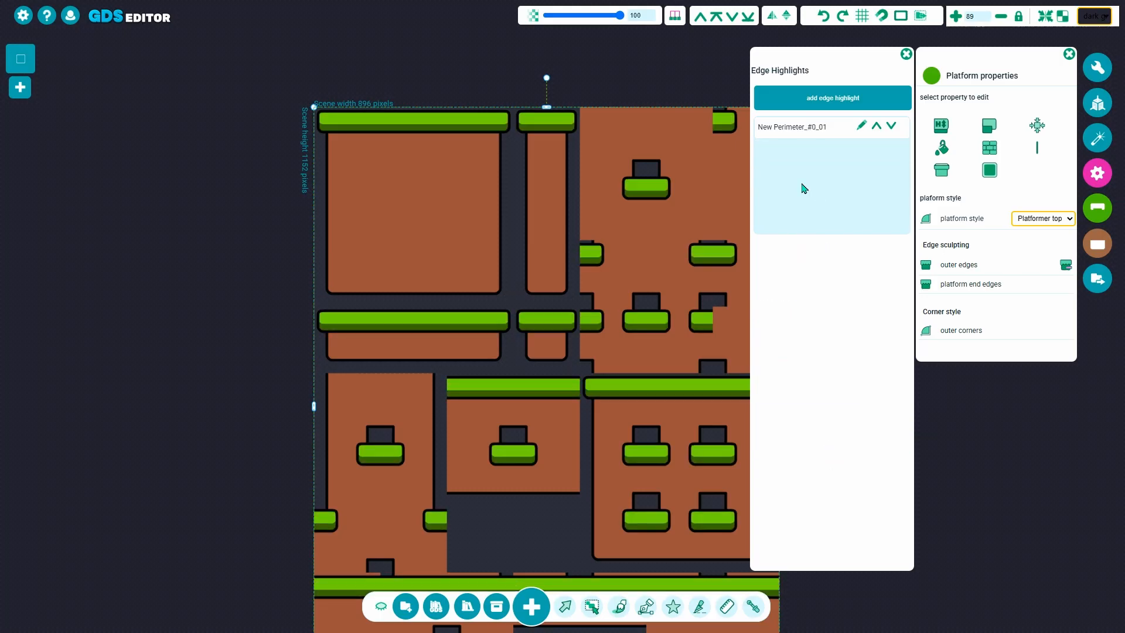
- Rename the remaining bottom-edge highlight as shadow
{"action": "left_click", "coordinate": [806, 134]}
{"action": "left_click_drag", "start_coordinate": [853, 396], "coordinate": [737, 395]}
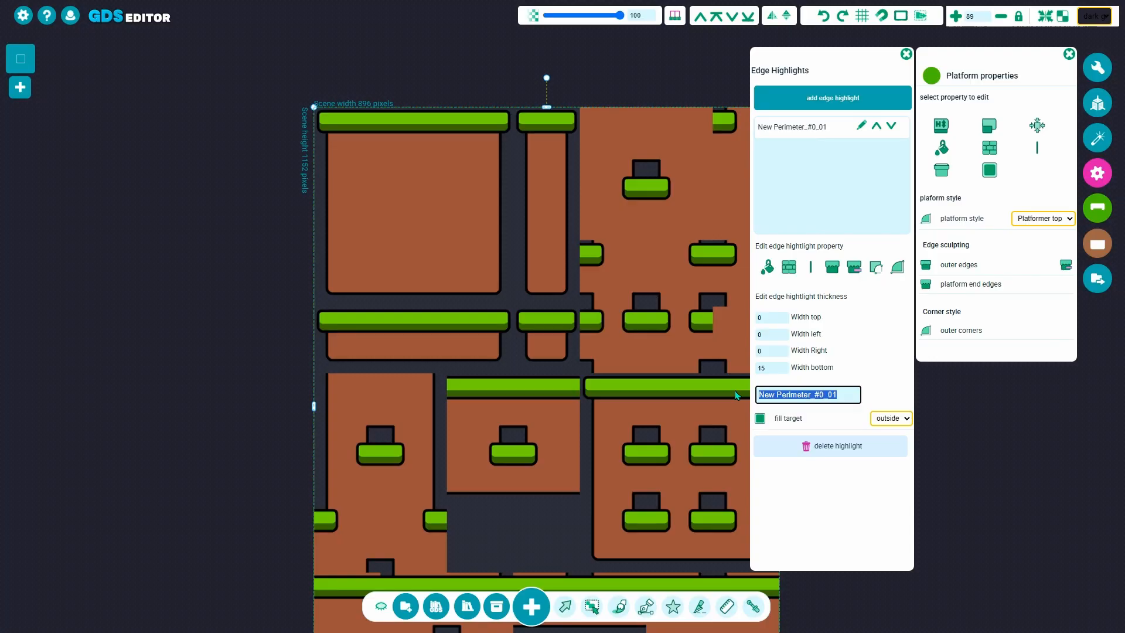
{"action": "type", "text": "shadow"}
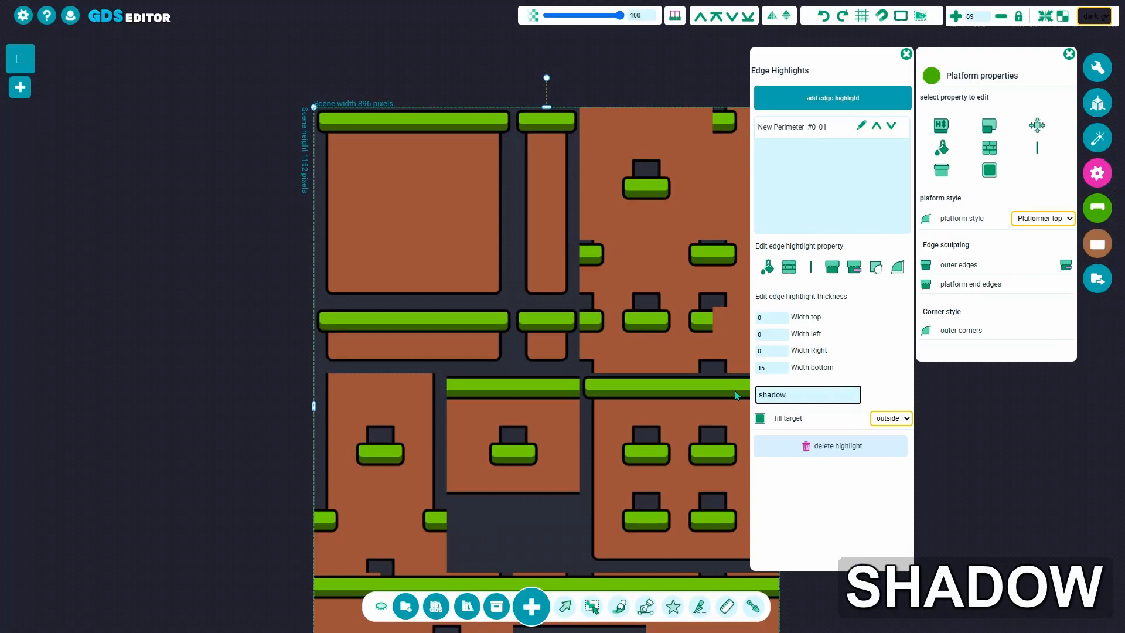
{"action": "key", "text": "Return"}
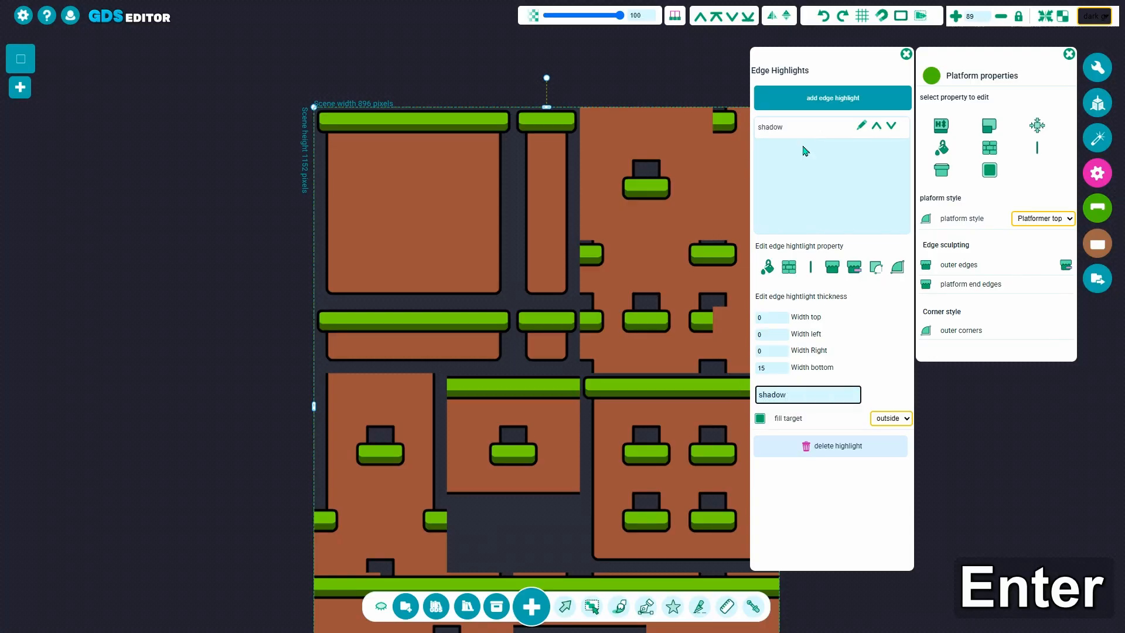
- Add a second edge highlight to the platform and name it highlight
{"action": "left_click", "coordinate": [811, 104]}
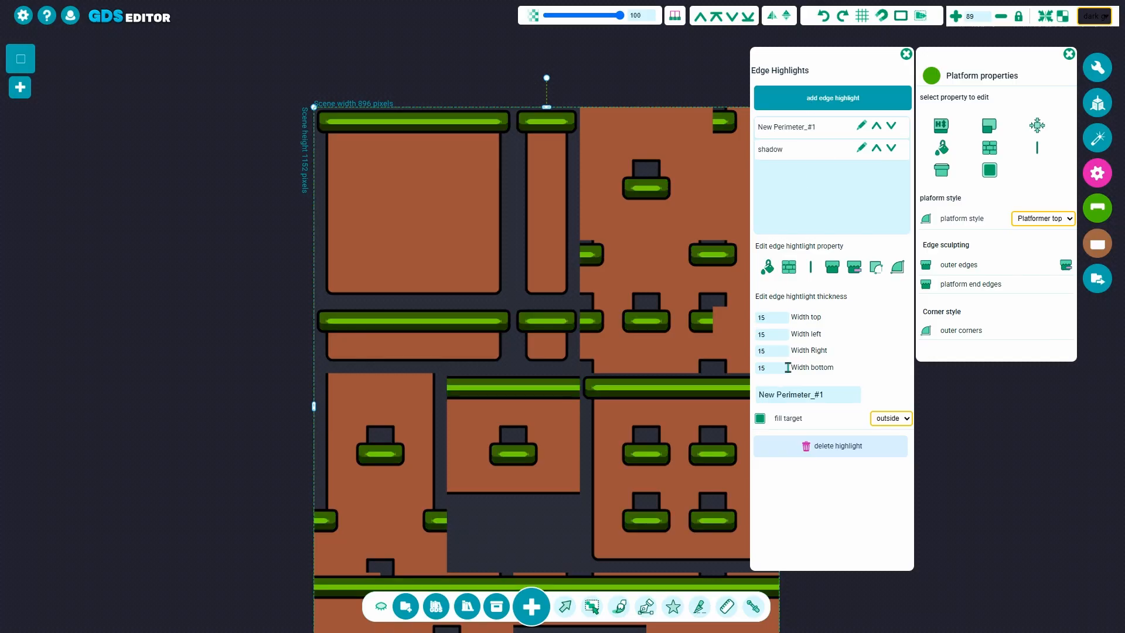
{"action": "left_click_drag", "start_coordinate": [857, 394], "coordinate": [704, 400]}
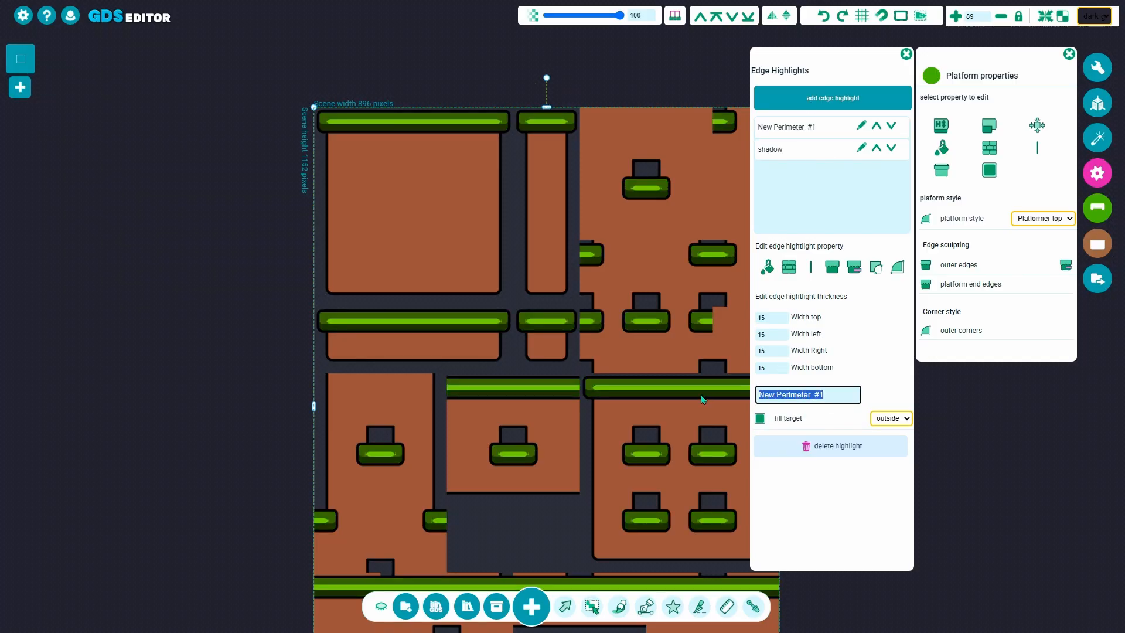
{"action": "type", "text": "highli"}
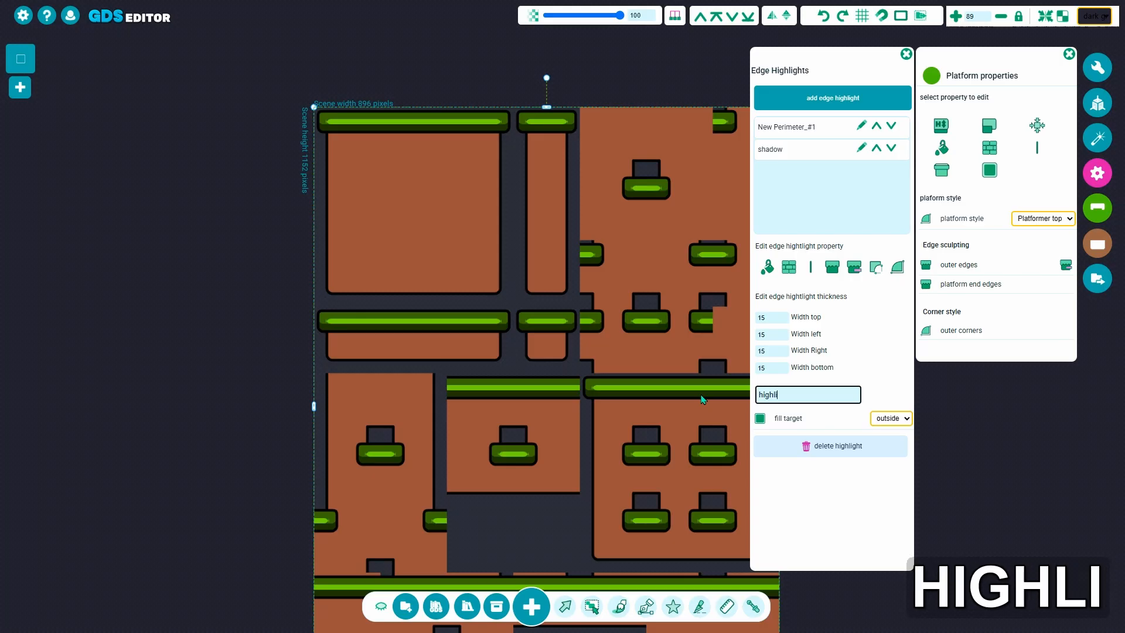
{"action": "type", "text": "ght"}
{"action": "key", "text": "Return"}
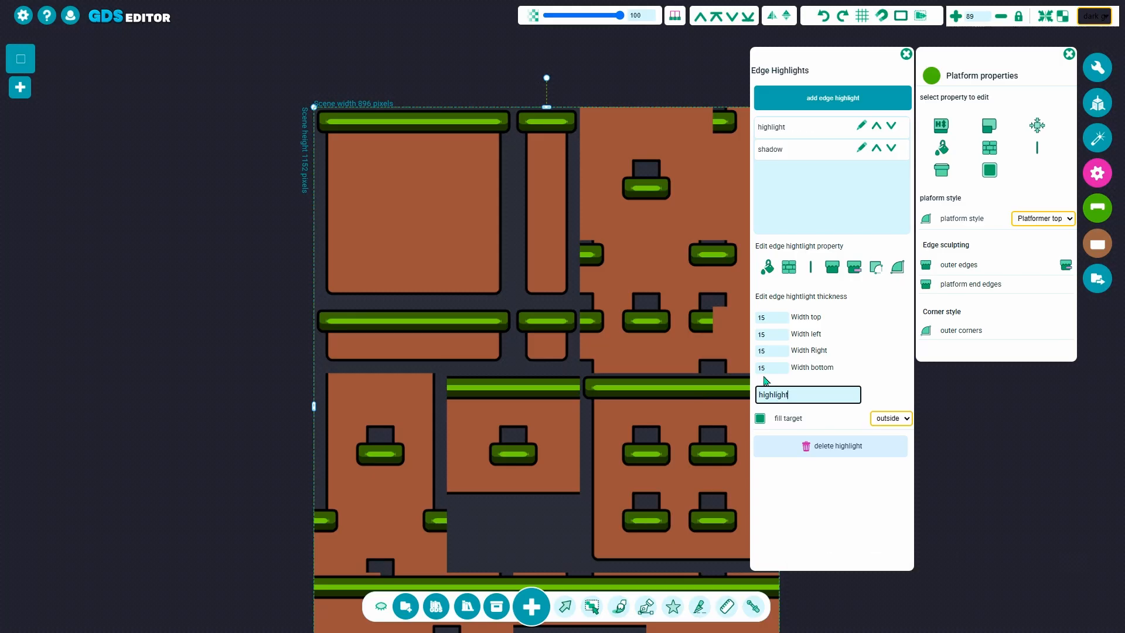
- Set the left, right and bottom widths of the edge highlight named highlight to 0
{"action": "left_click_drag", "start_coordinate": [766, 368], "coordinate": [745, 337]}
{"action": "type", "text": "000"}
{"action": "key", "text": "Return"}
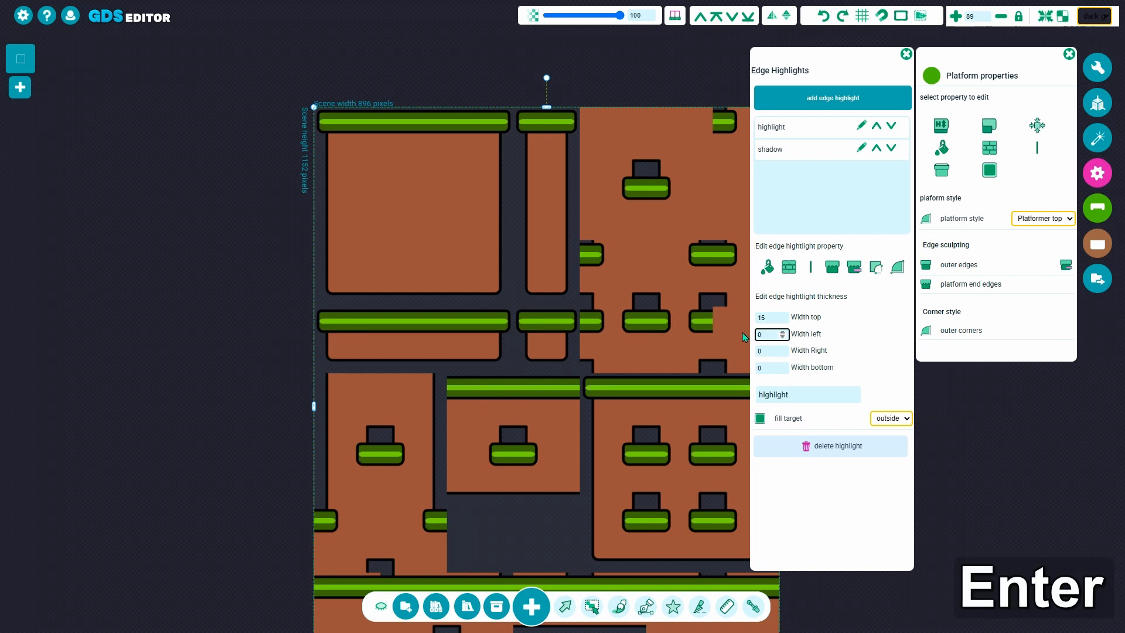
- Change the fill color of the edge highlight named highlight to yellow-green #d4e157
{"action": "left_click", "coordinate": [768, 268]}
{"action": "left_click", "coordinate": [772, 223]}
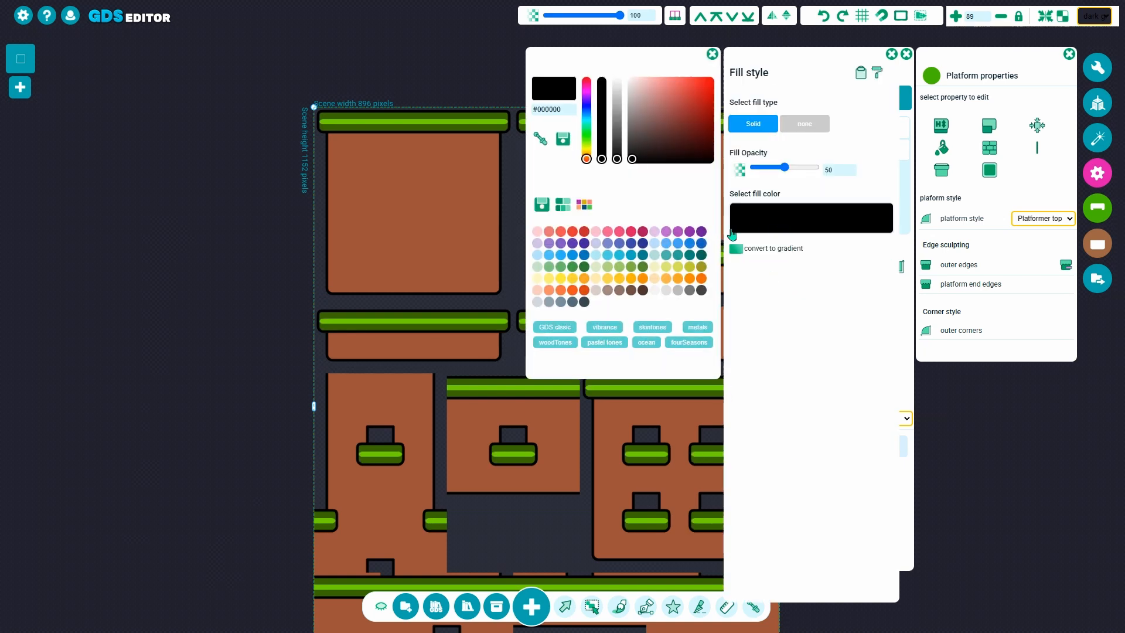
{"action": "left_click", "coordinate": [678, 266]}
{"action": "left_click", "coordinate": [713, 54]}
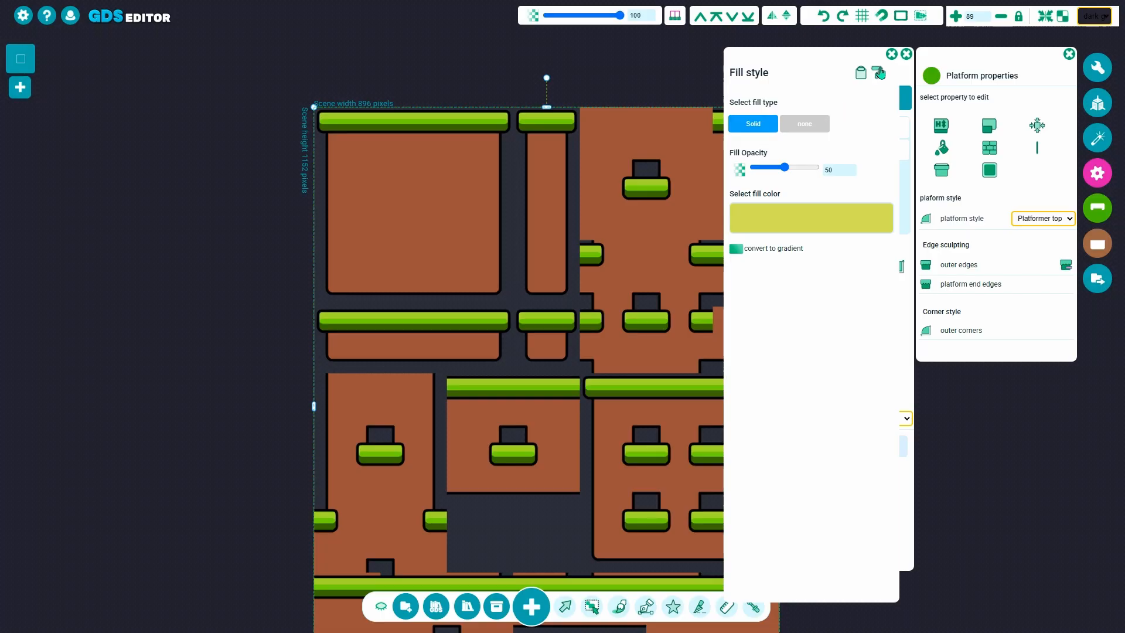
{"action": "left_click", "coordinate": [891, 54]}
- Set the top width of the edge highlight named highlight to 5
{"action": "left_click_drag", "start_coordinate": [768, 317], "coordinate": [734, 319]}
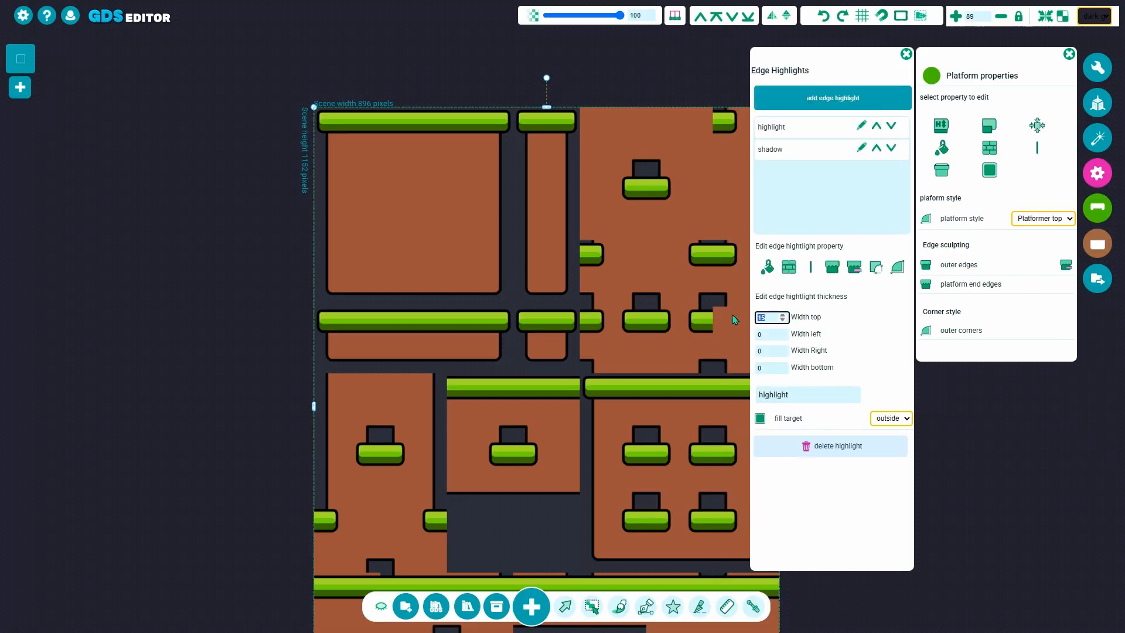
{"action": "type", "text": "5"}
{"action": "key", "text": "Return"}
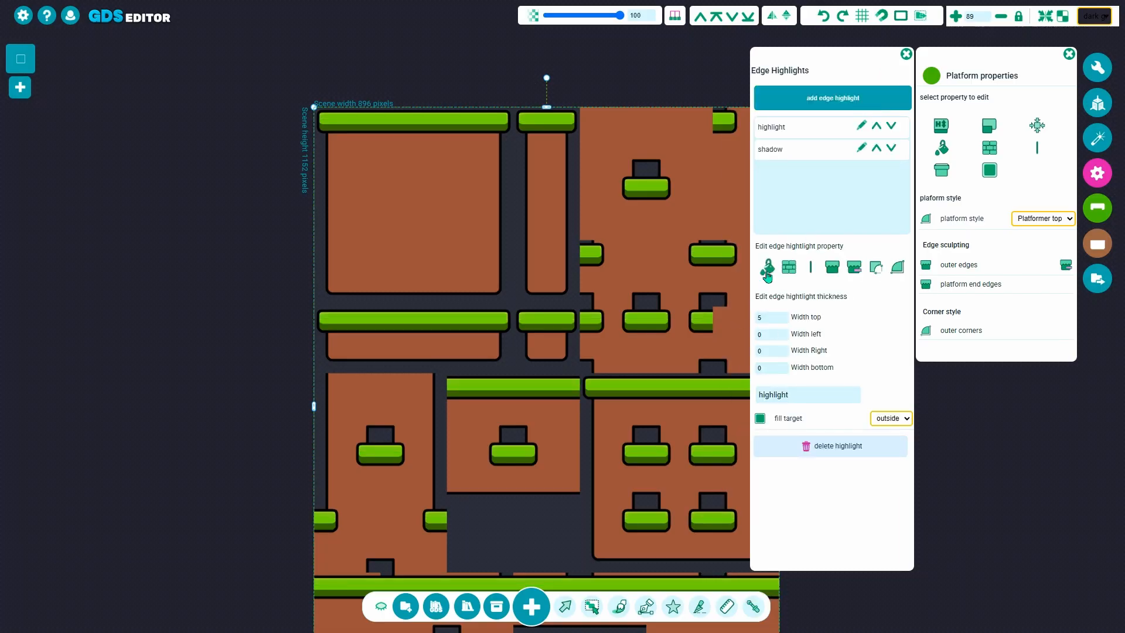
- Fill the edge highlight named highlight at full opacity with a lighter shade of the green sampled from the platform
{"action": "left_click", "coordinate": [767, 270]}
{"action": "left_click", "coordinate": [769, 218]}
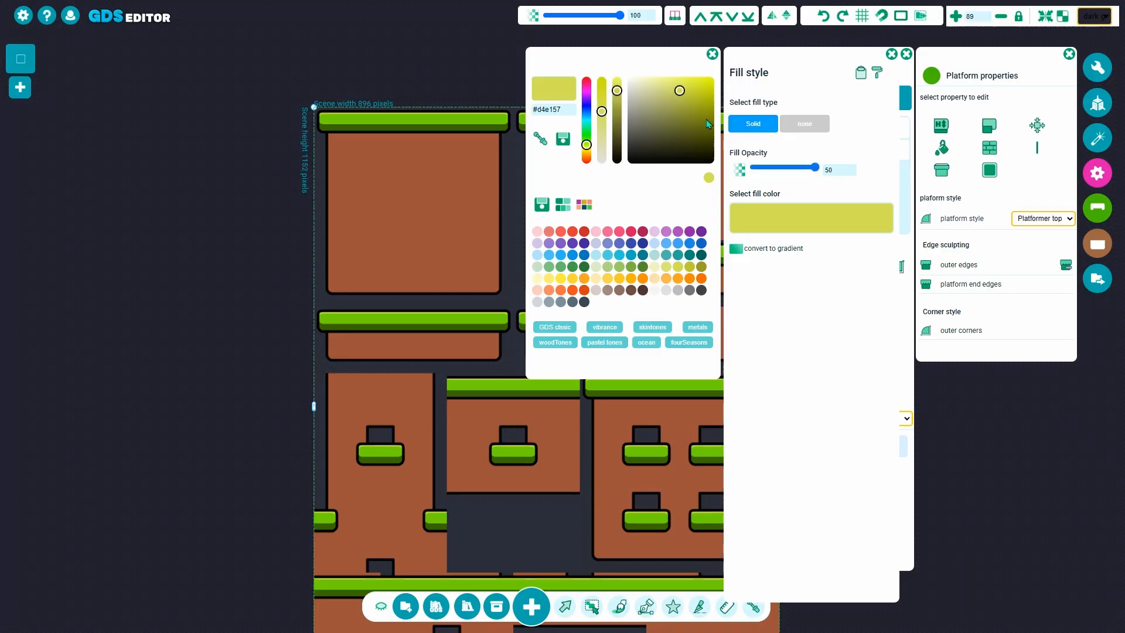
{"action": "left_click", "coordinate": [540, 139]}
{"action": "left_click", "coordinate": [497, 123]}
{"action": "left_click", "coordinate": [671, 79]}
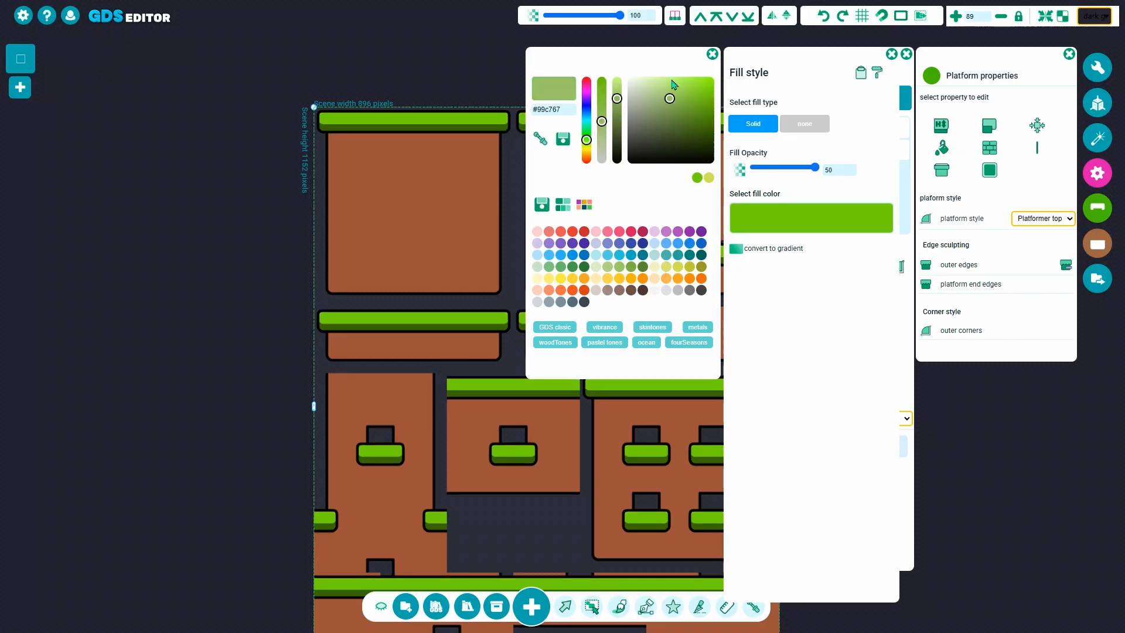
{"action": "left_click", "coordinate": [712, 54]}
{"action": "left_click", "coordinate": [892, 54]}
{"action": "scroll", "coordinate": [583, 143], "scroll_direction": "up", "scroll_amount": 2}
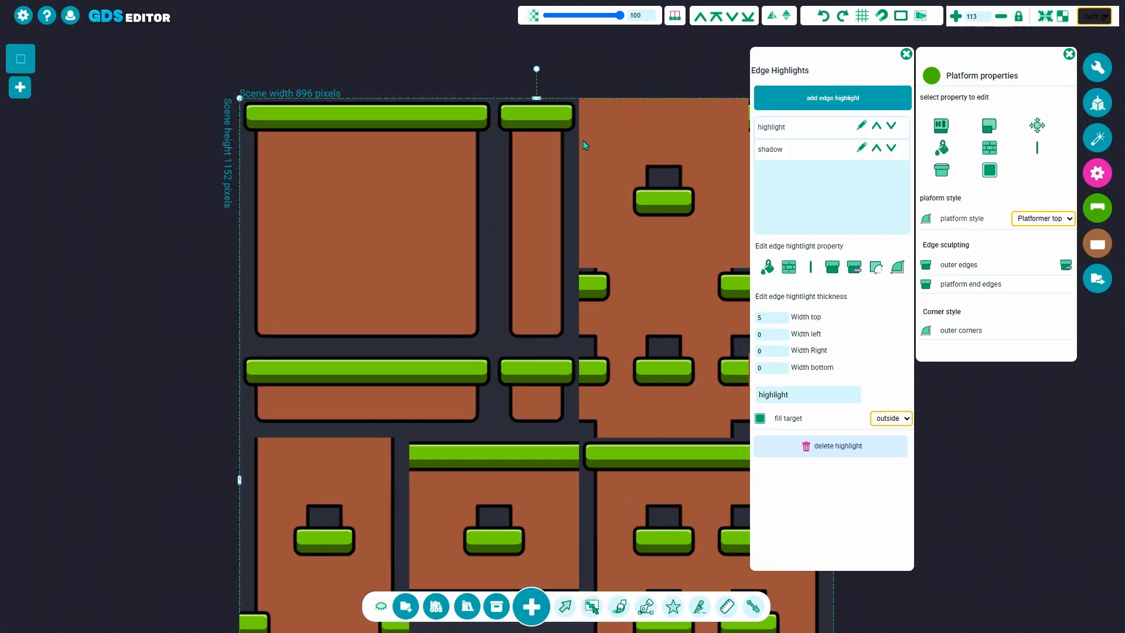
- Hide the tile set's platform layer so only the block layer is displayed
{"action": "scroll", "coordinate": [583, 144], "scroll_direction": "up", "scroll_amount": 1}
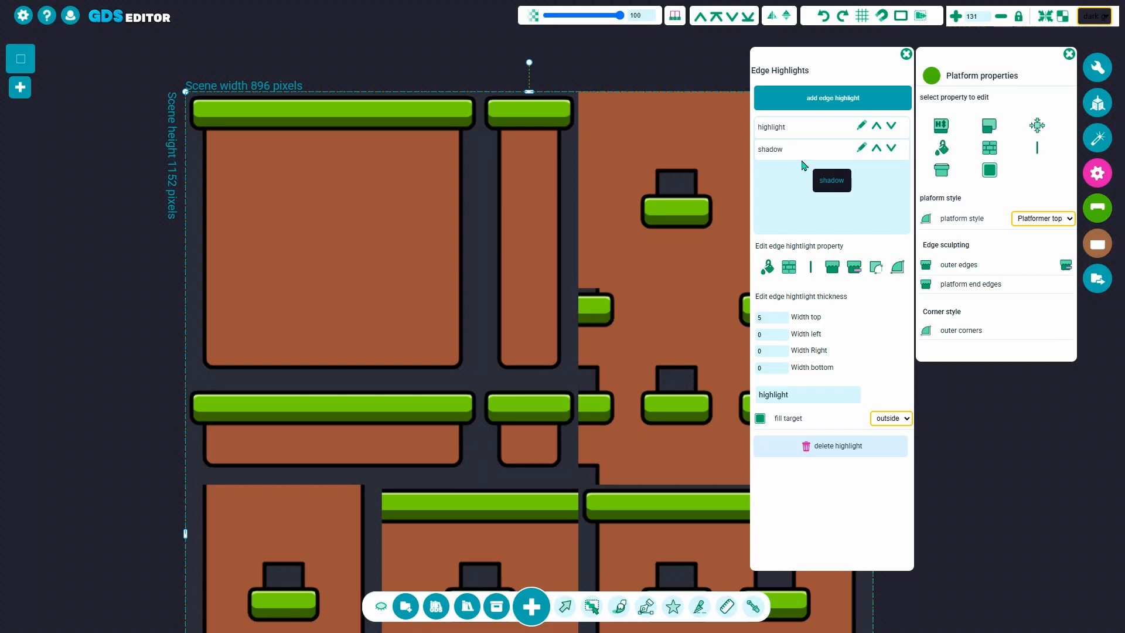
{"action": "scroll", "coordinate": [682, 556], "scroll_direction": "down", "scroll_amount": 1}
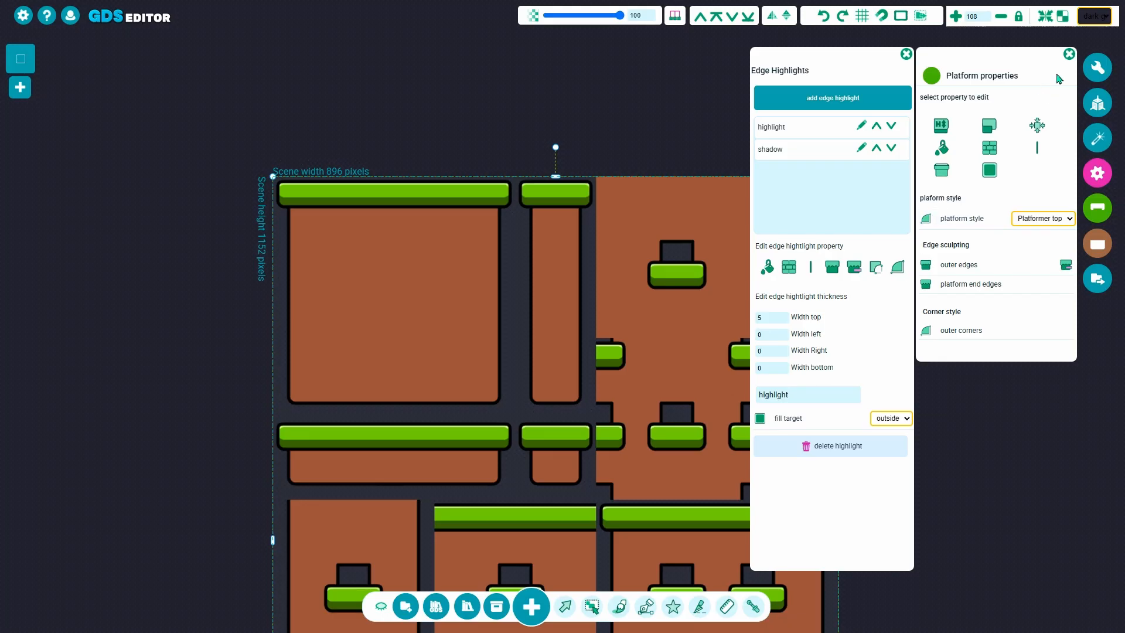
{"action": "left_click", "coordinate": [1060, 218]}
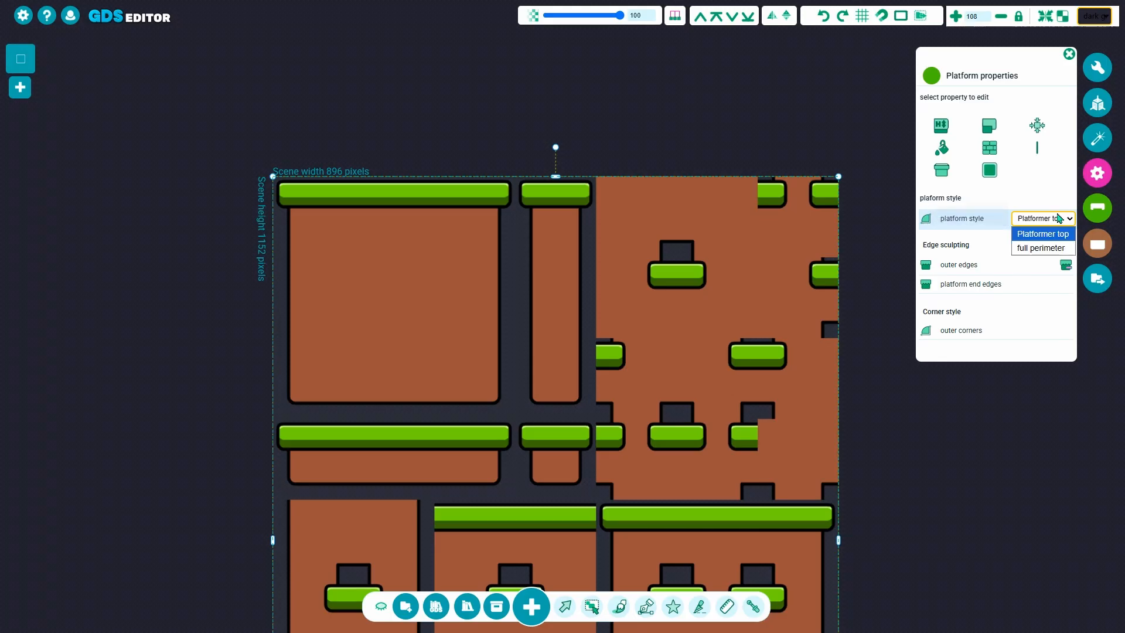
{"action": "left_click", "coordinate": [1098, 173]}
{"action": "left_click", "coordinate": [1097, 173]}
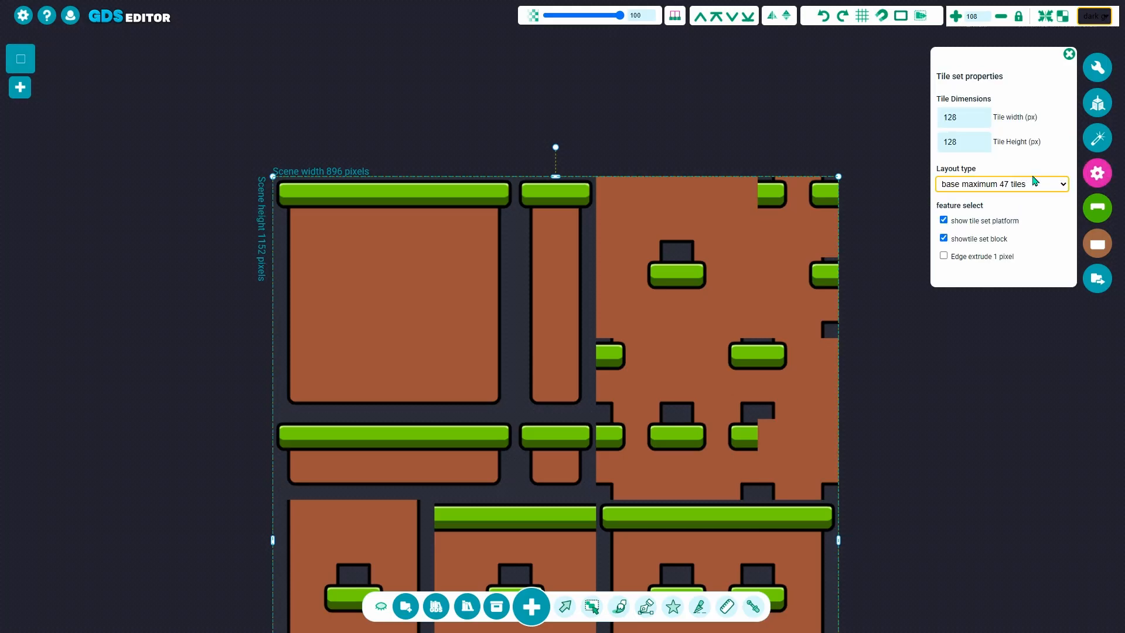
{"action": "left_click", "coordinate": [943, 219]}
{"action": "scroll", "coordinate": [246, 285], "scroll_direction": "up", "scroll_amount": 1}
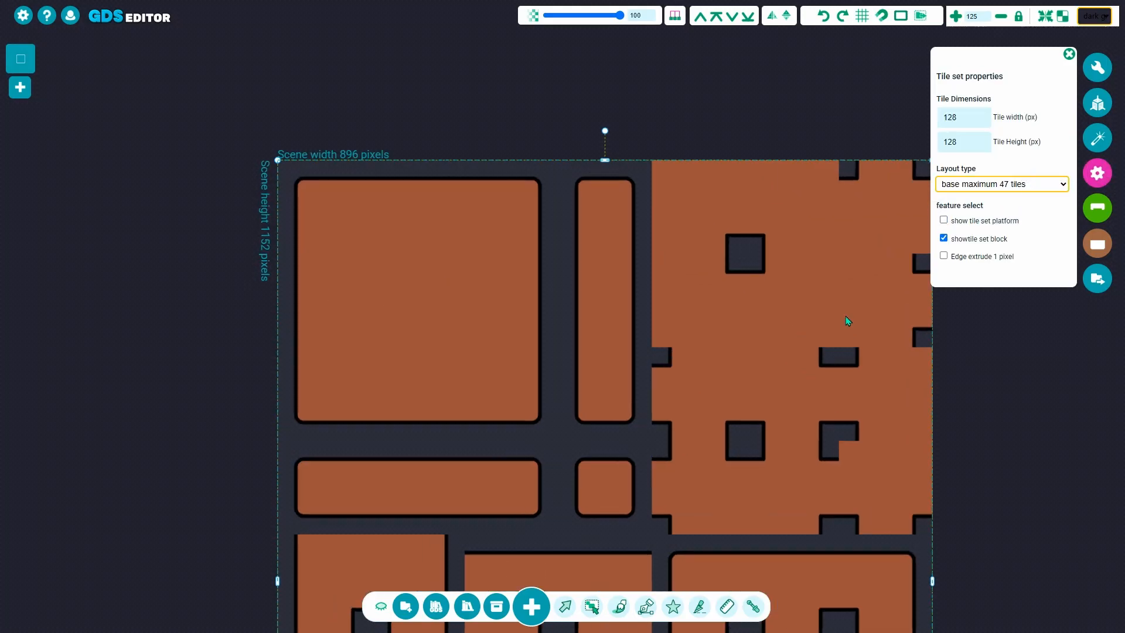
- Add a new edge highlight to the block
{"action": "left_click", "coordinate": [1097, 244]}
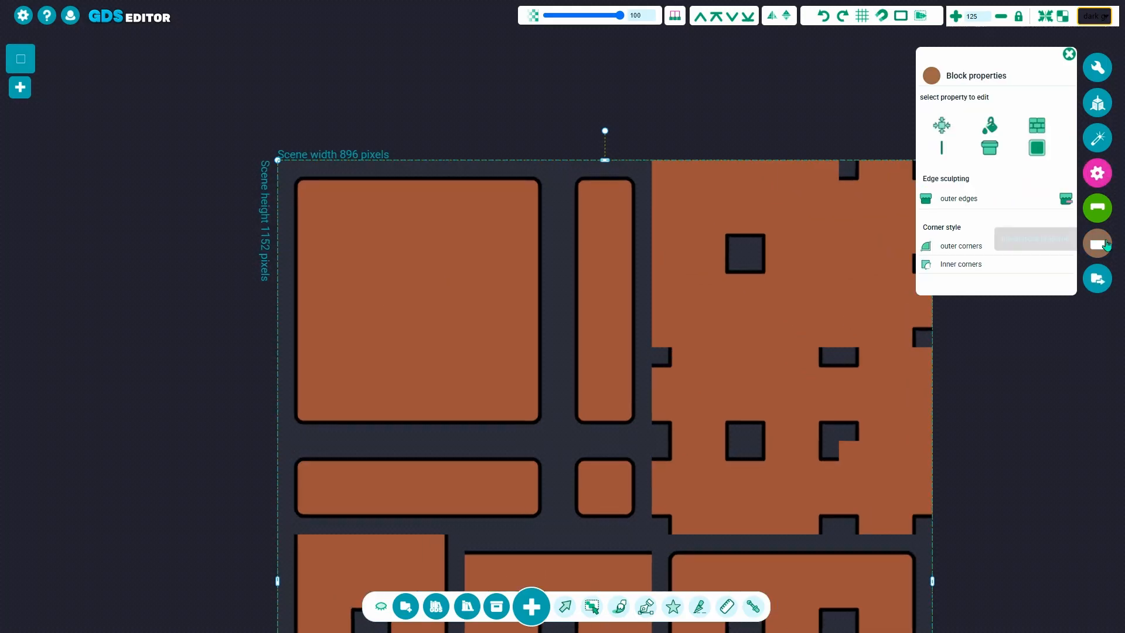
{"action": "left_click", "coordinate": [1037, 148]}
{"action": "left_click", "coordinate": [862, 96]}
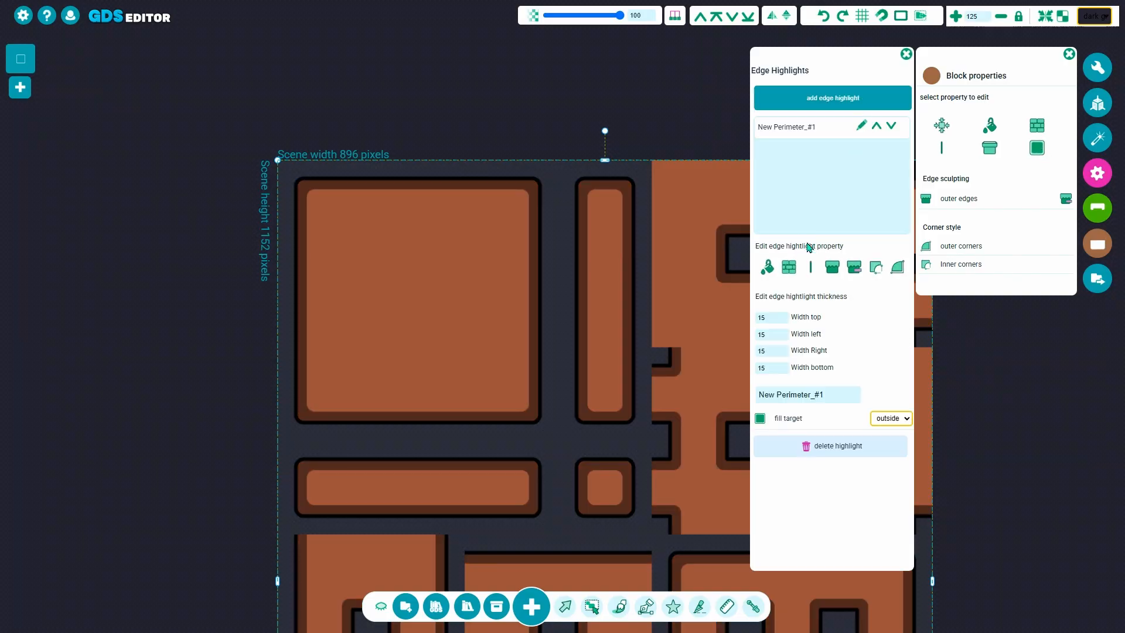
- Fill the block's edge highlight with #f3a58c, a lighter shade of the sampled block brown, and raise its fill opacity
{"action": "left_click", "coordinate": [767, 268]}
{"action": "left_click", "coordinate": [773, 229]}
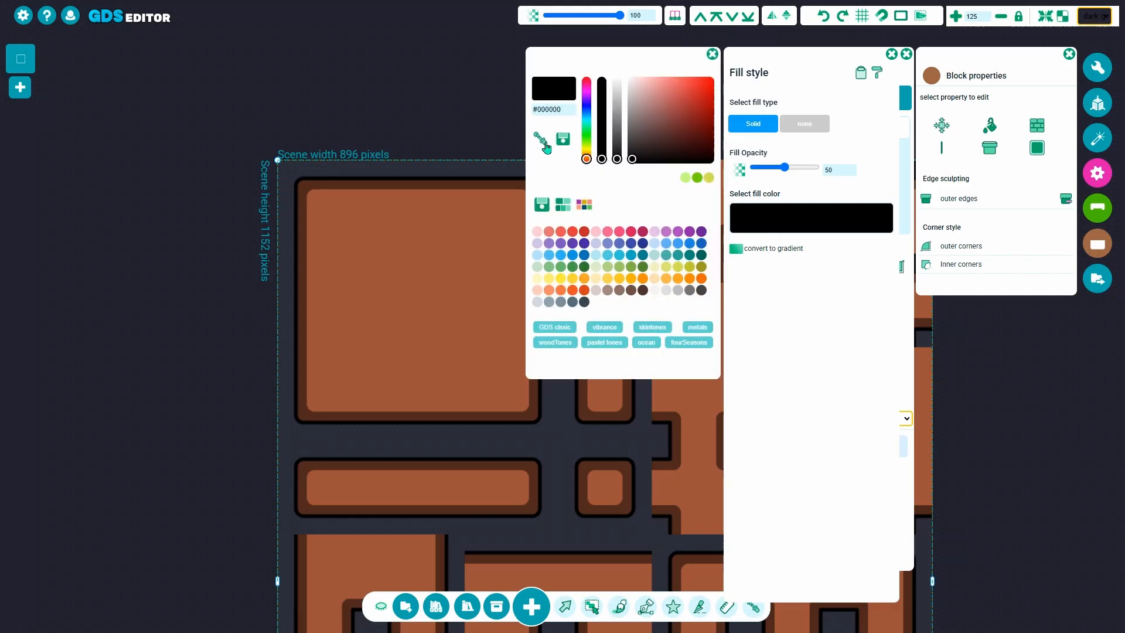
{"action": "left_click", "coordinate": [540, 139]}
{"action": "left_click", "coordinate": [412, 295]}
{"action": "left_click", "coordinate": [665, 82]}
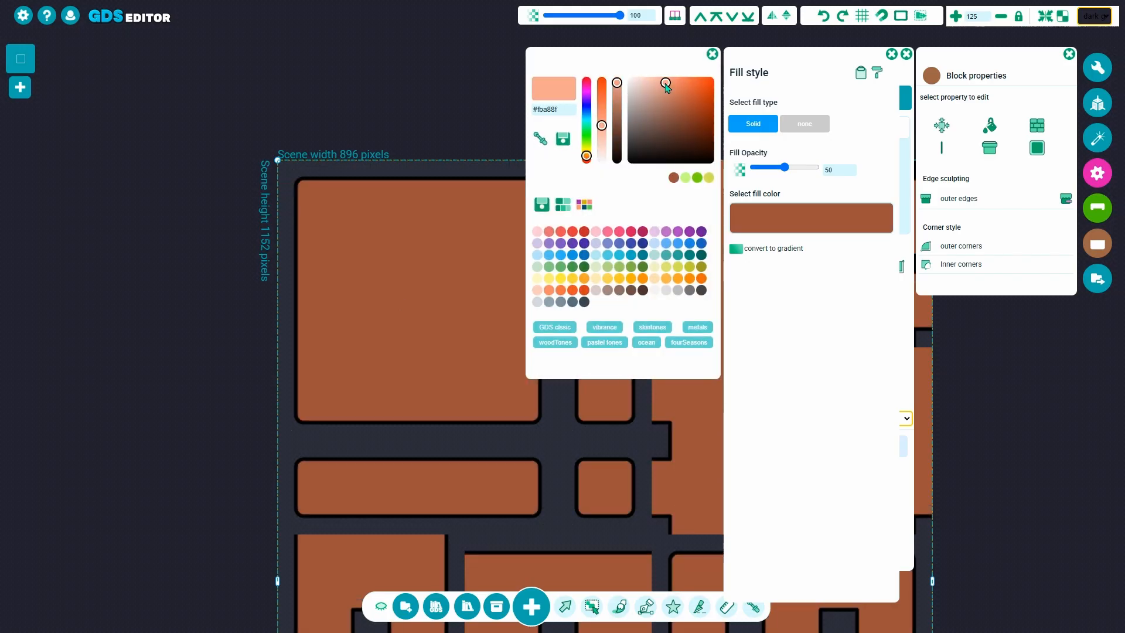
{"action": "left_click", "coordinate": [665, 85]}
{"action": "left_click_drag", "start_coordinate": [784, 170], "coordinate": [806, 169]}
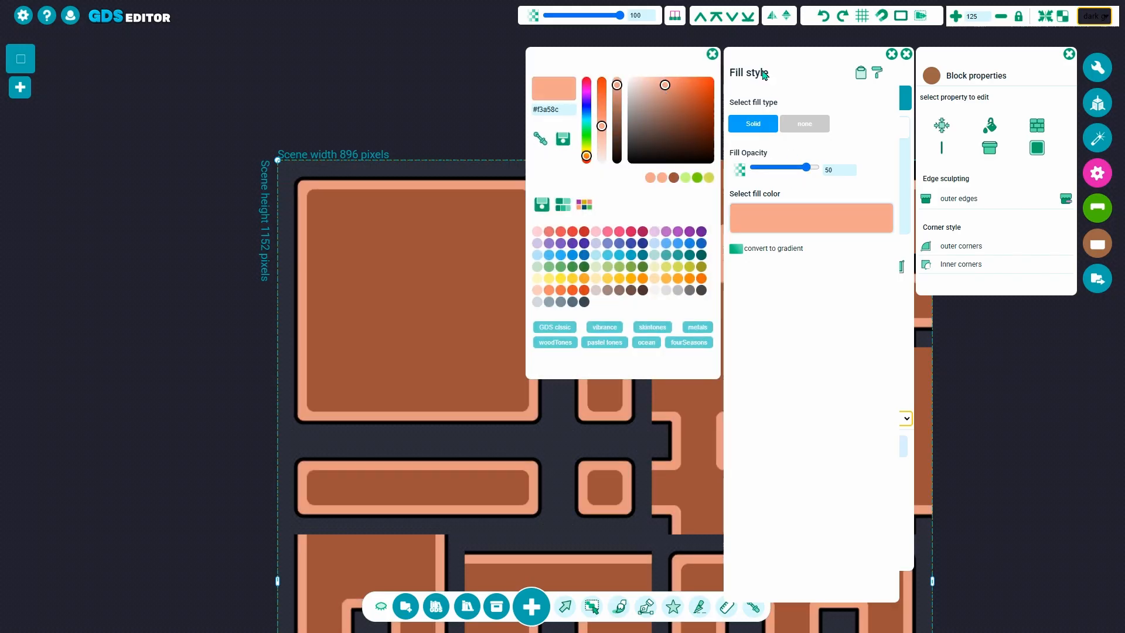
{"action": "left_click", "coordinate": [713, 54]}
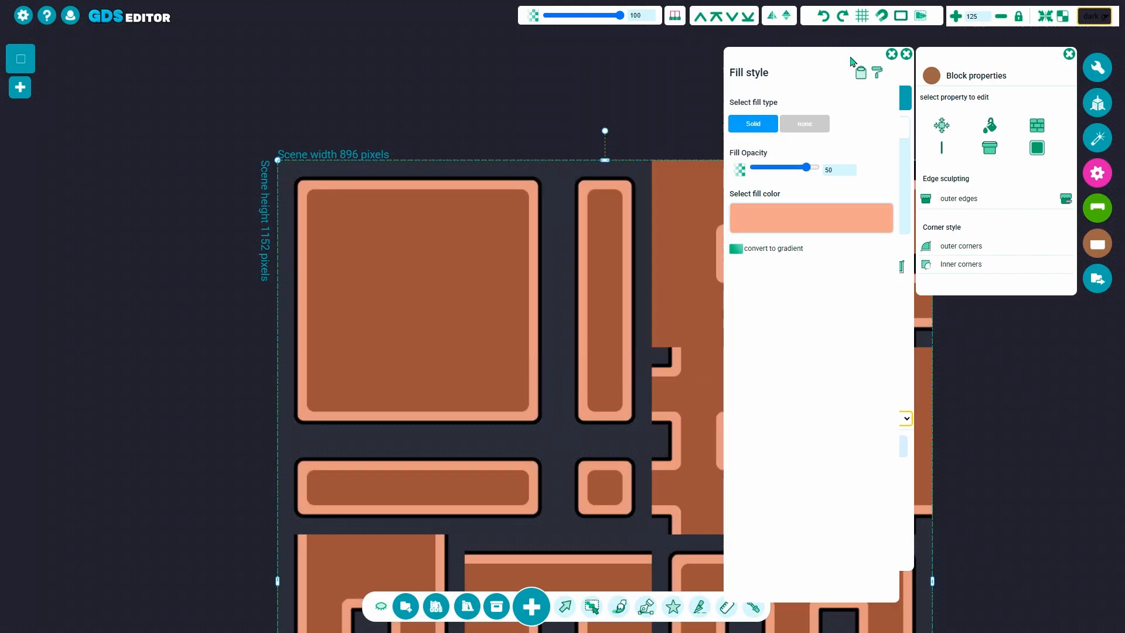
{"action": "left_click", "coordinate": [891, 54]}
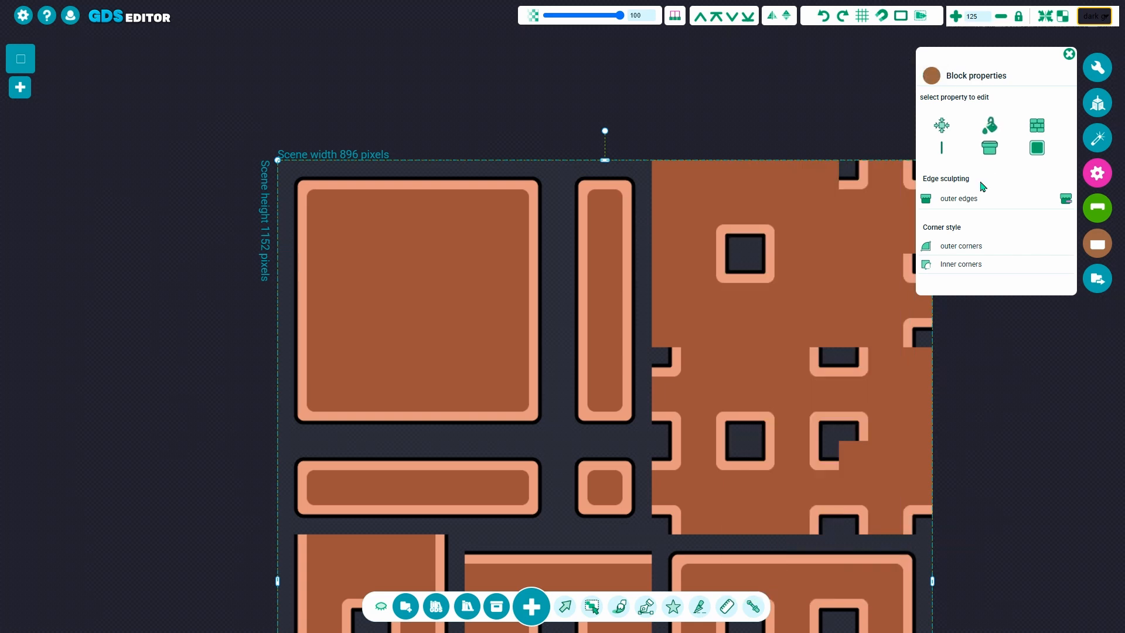
- Apply the six bricks one texture from the texture library to the block's edge highlight
{"action": "left_click", "coordinate": [1038, 147]}
{"action": "left_click", "coordinate": [813, 134]}
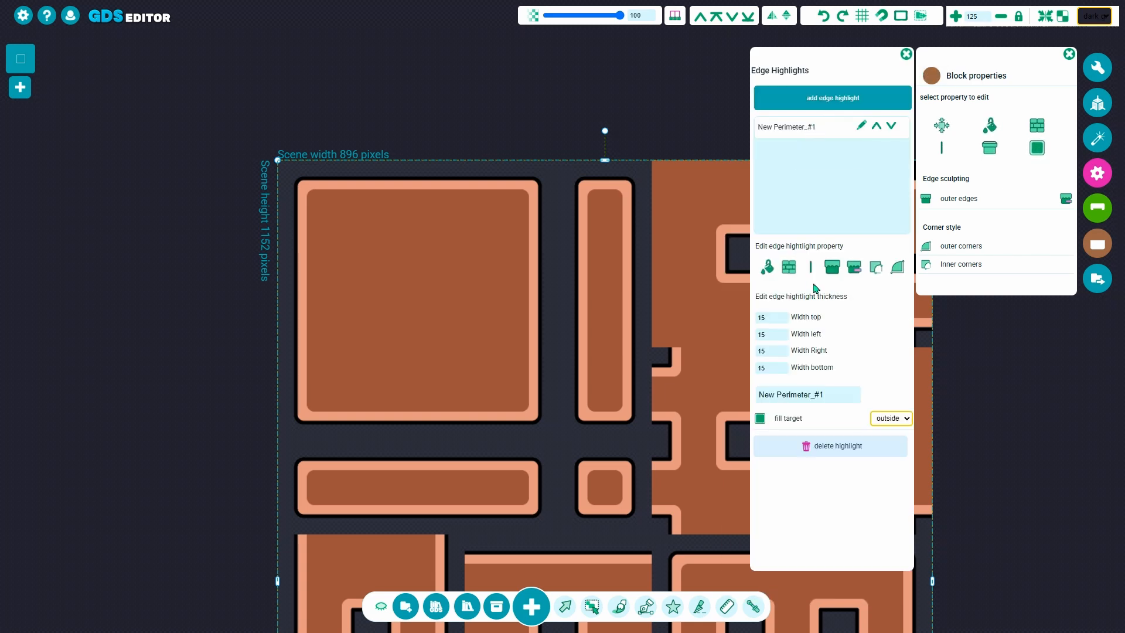
{"action": "left_click", "coordinate": [818, 265]}
{"action": "left_click", "coordinate": [817, 107]}
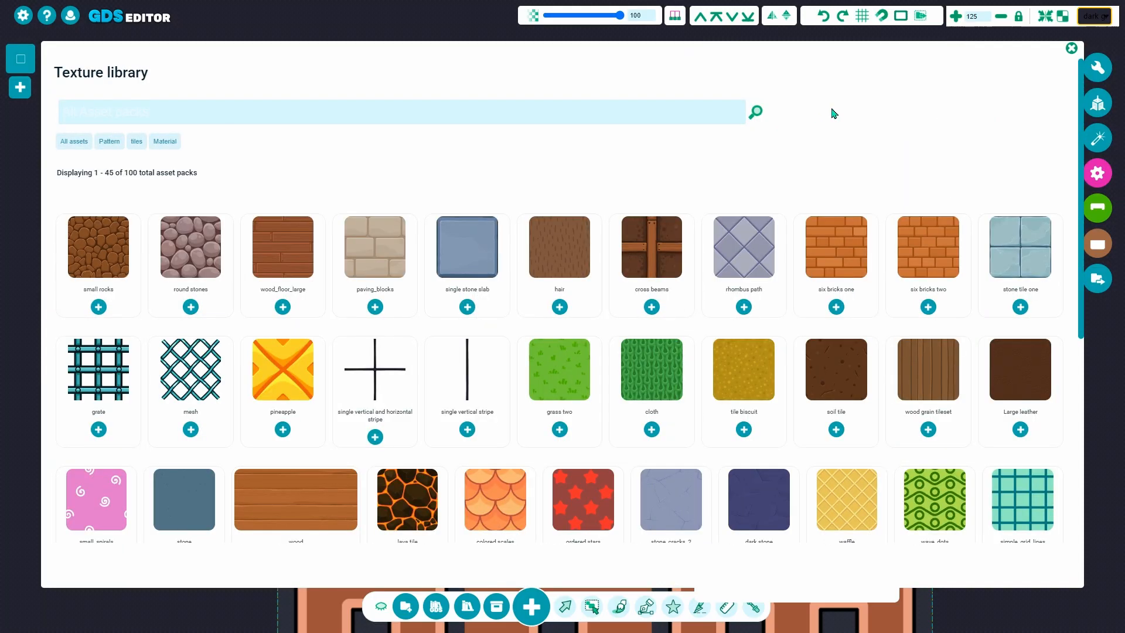
{"action": "left_click", "coordinate": [836, 249]}
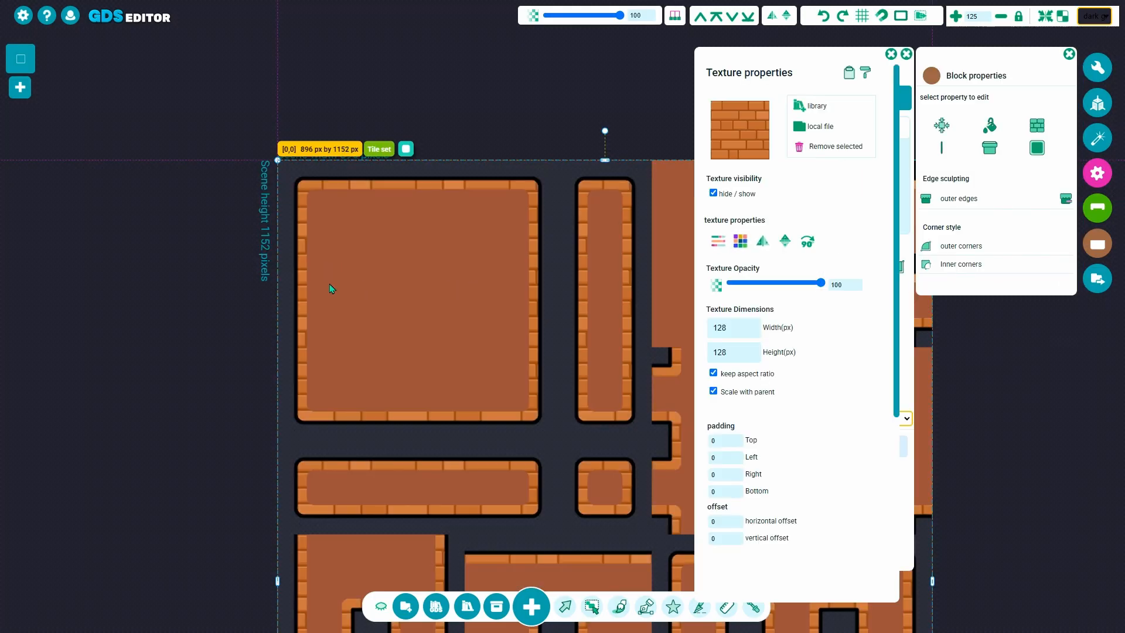
{"action": "scroll", "coordinate": [342, 289], "scroll_direction": "up", "scroll_amount": 1}
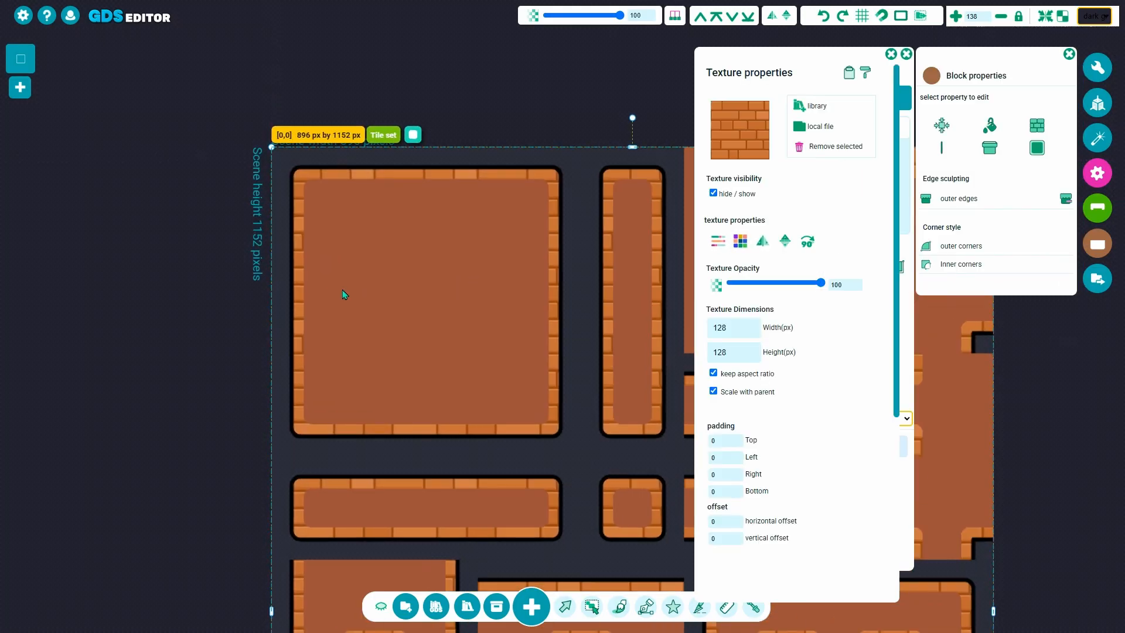
{"action": "left_click", "coordinate": [890, 54]}
- Set the contrast of the edge highlight's brick texture to 100
{"action": "scroll", "coordinate": [408, 283], "scroll_direction": "up", "scroll_amount": 2}
{"action": "scroll", "coordinate": [409, 283], "scroll_direction": "up", "scroll_amount": 1}
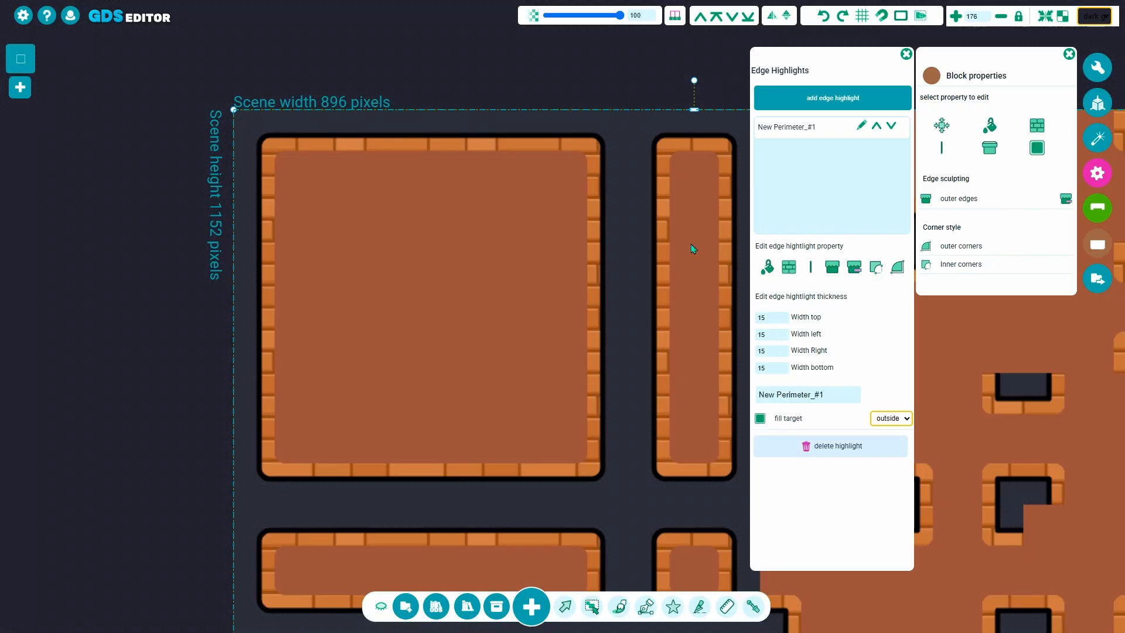
{"action": "left_click", "coordinate": [791, 268]}
{"action": "left_click", "coordinate": [720, 242]}
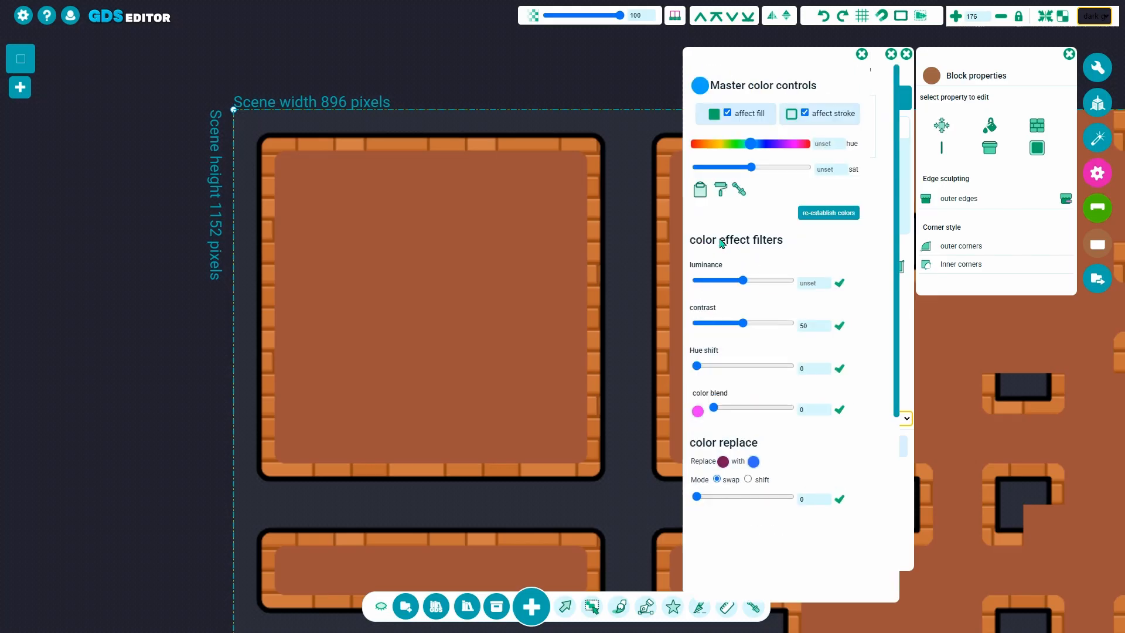
{"action": "left_click_drag", "start_coordinate": [742, 324], "coordinate": [792, 324]}
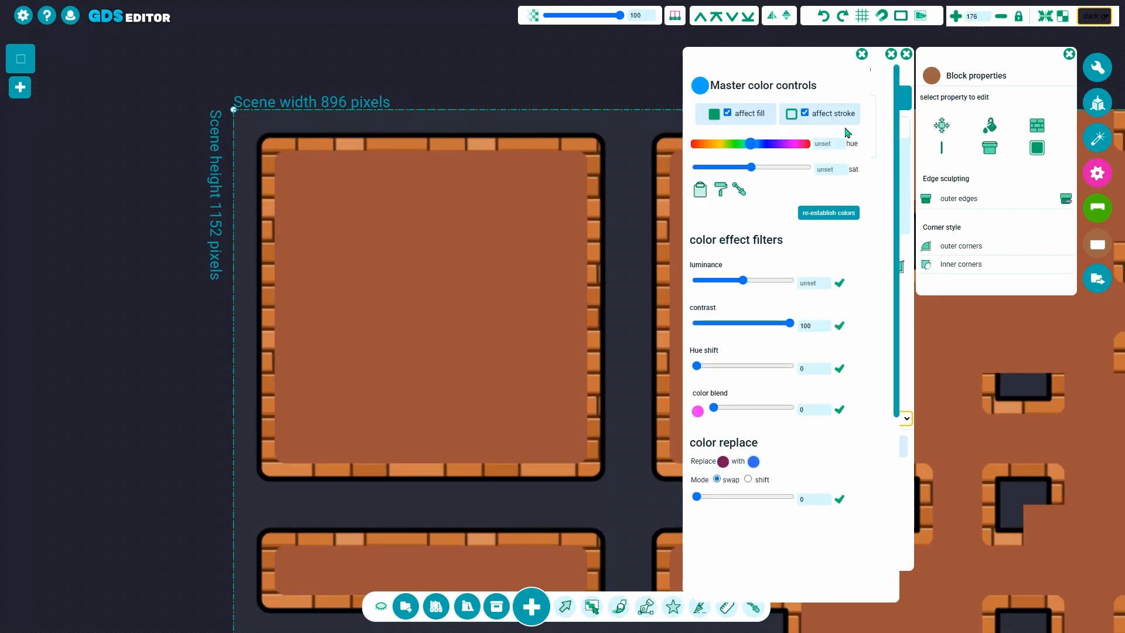
{"action": "left_click", "coordinate": [890, 56]}
- Give the block's edge highlight a black stroke with a width of 3
{"action": "left_click", "coordinate": [809, 267]}
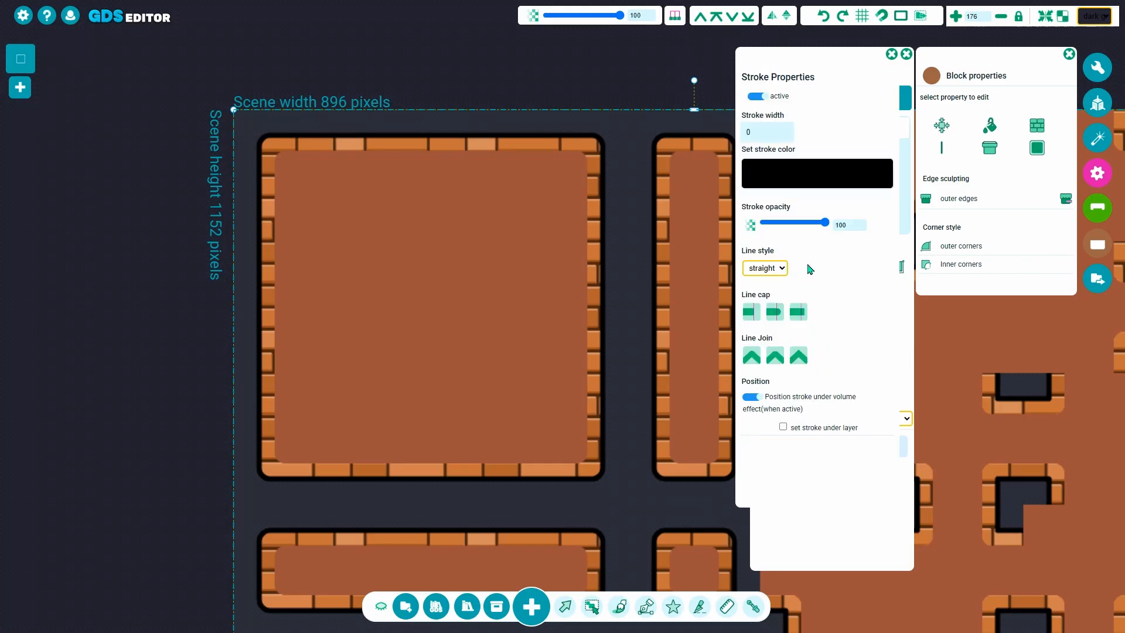
{"action": "left_click", "coordinate": [783, 128]}
{"action": "left_click", "coordinate": [784, 129]}
{"action": "left_click", "coordinate": [784, 129]}
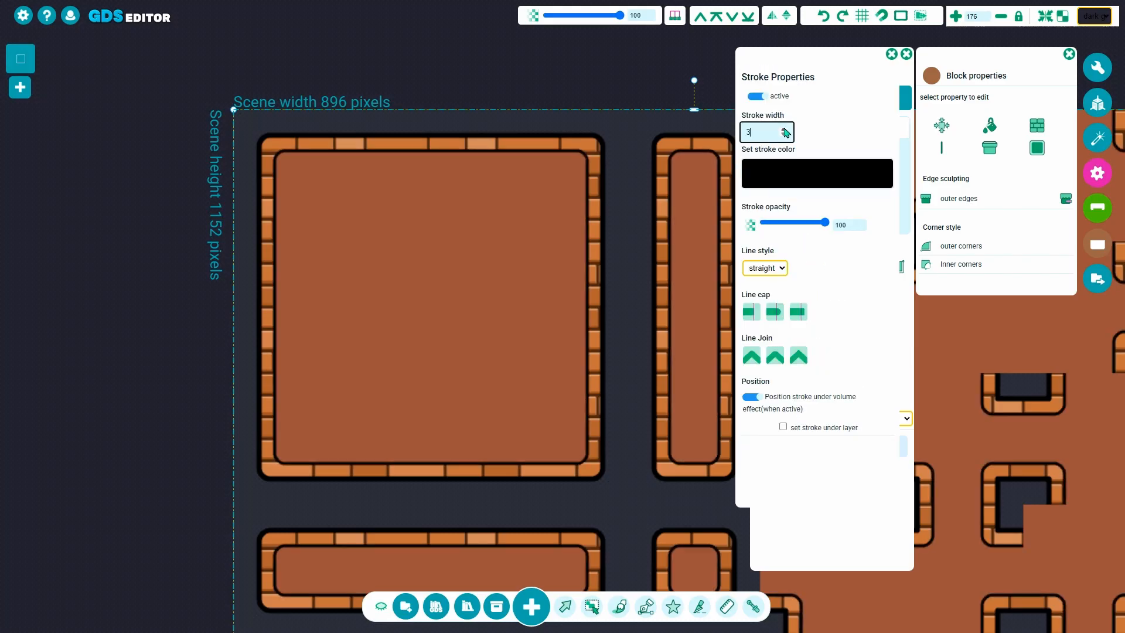
{"action": "left_click", "coordinate": [891, 53]}
{"action": "scroll", "coordinate": [430, 266], "scroll_direction": "down", "scroll_amount": 3}
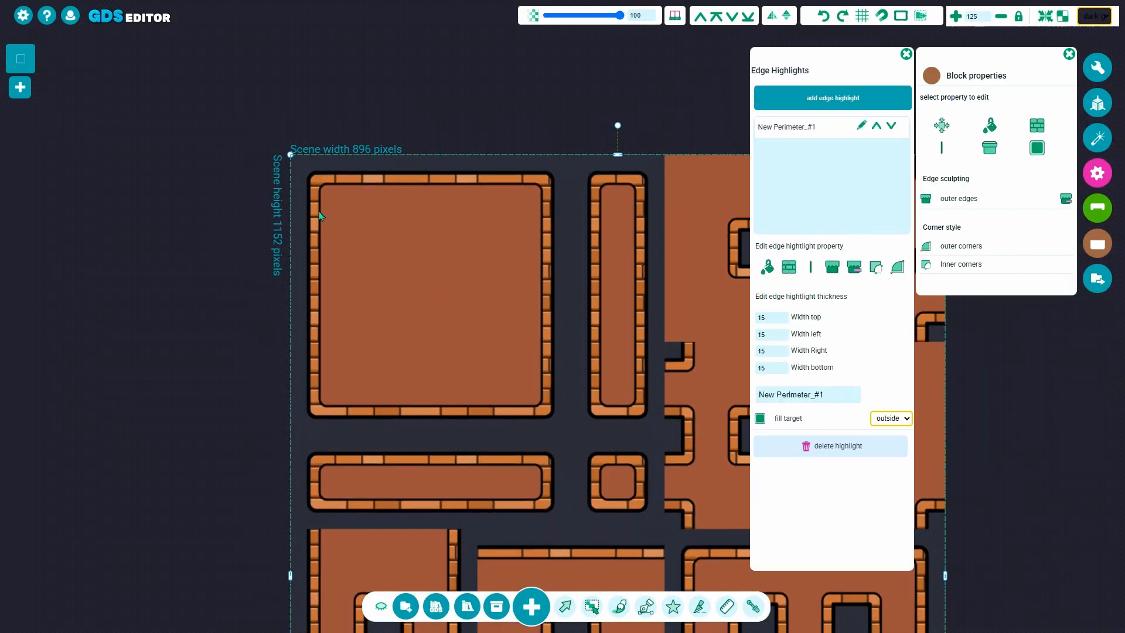
{"action": "left_click", "coordinate": [906, 54]}
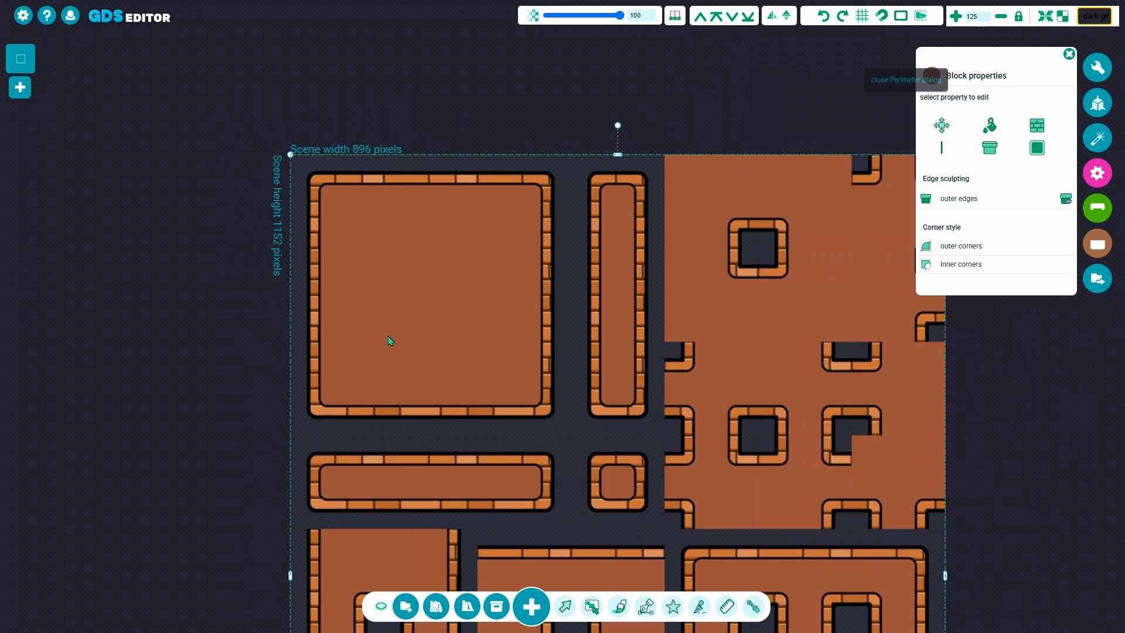
- Compare the inside and outside fill targets of the block's edge highlight and leave it set to inside
{"action": "scroll", "coordinate": [557, 314], "scroll_direction": "up", "scroll_amount": 1}
{"action": "scroll", "coordinate": [525, 327], "scroll_direction": "up", "scroll_amount": 1}
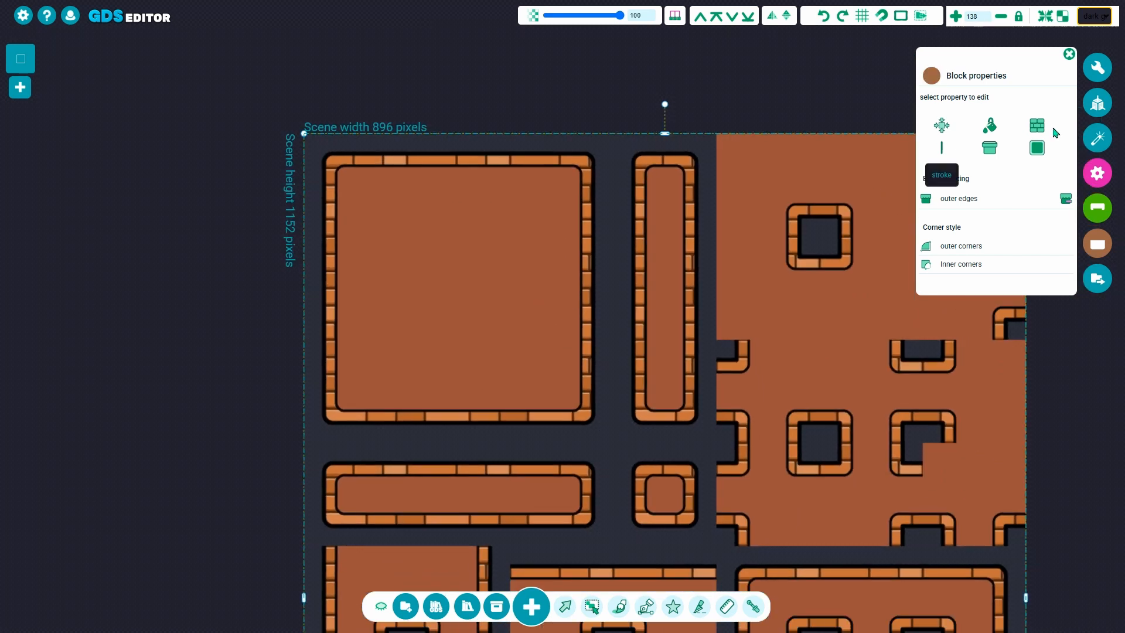
{"action": "left_click", "coordinate": [1038, 151]}
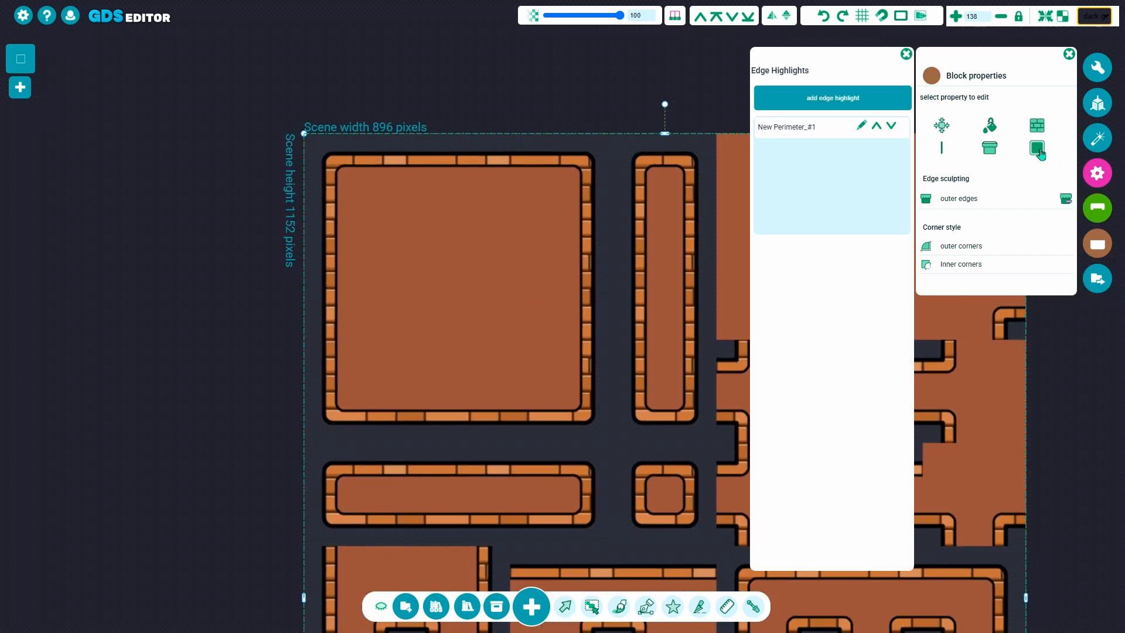
{"action": "left_click", "coordinate": [828, 129]}
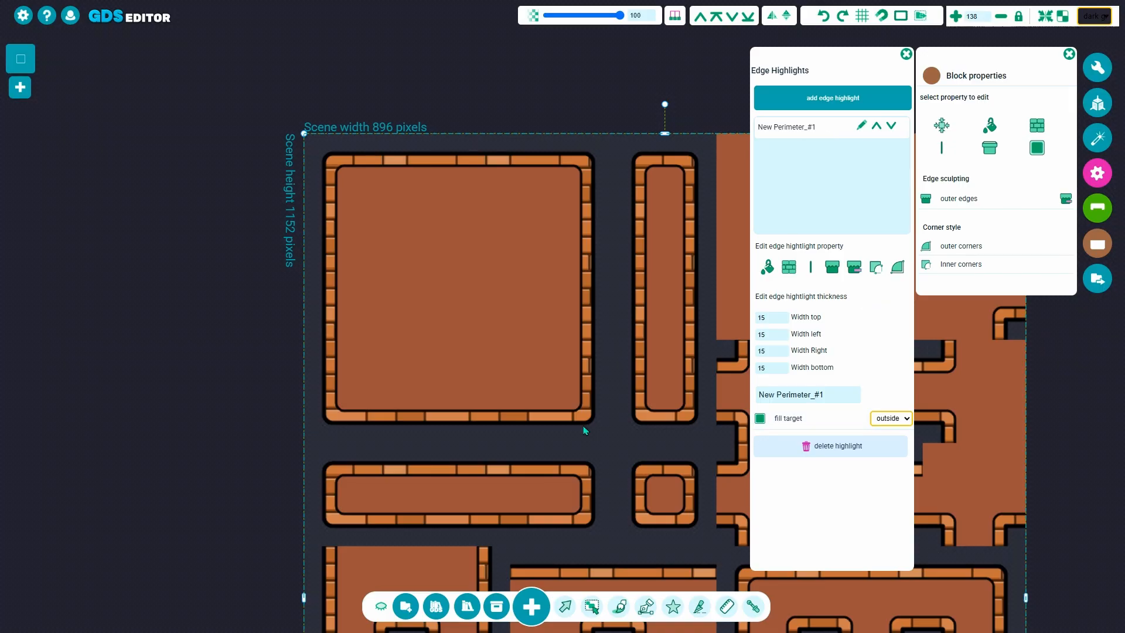
{"action": "left_click", "coordinate": [893, 419]}
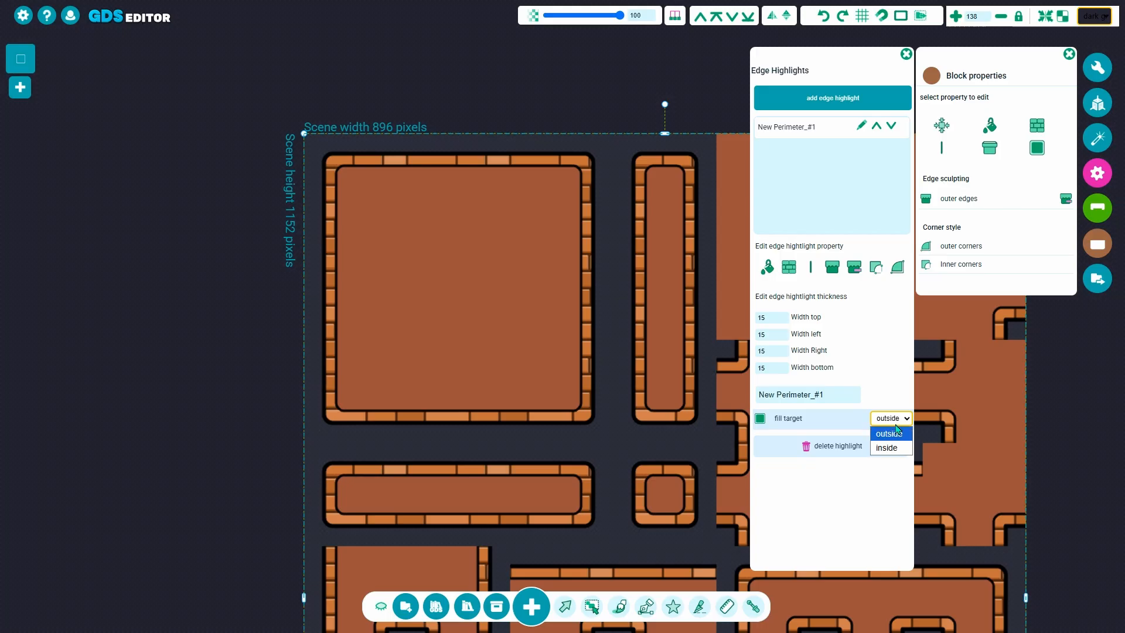
{"action": "left_click", "coordinate": [900, 450]}
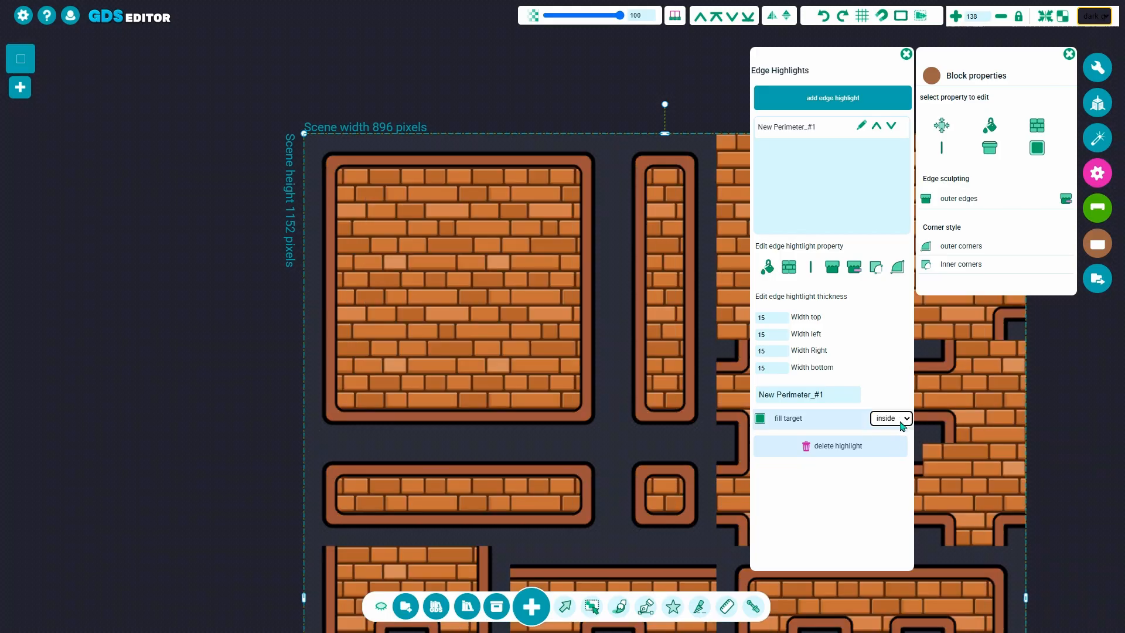
{"action": "left_click", "coordinate": [893, 418]}
{"action": "left_click", "coordinate": [901, 439]}
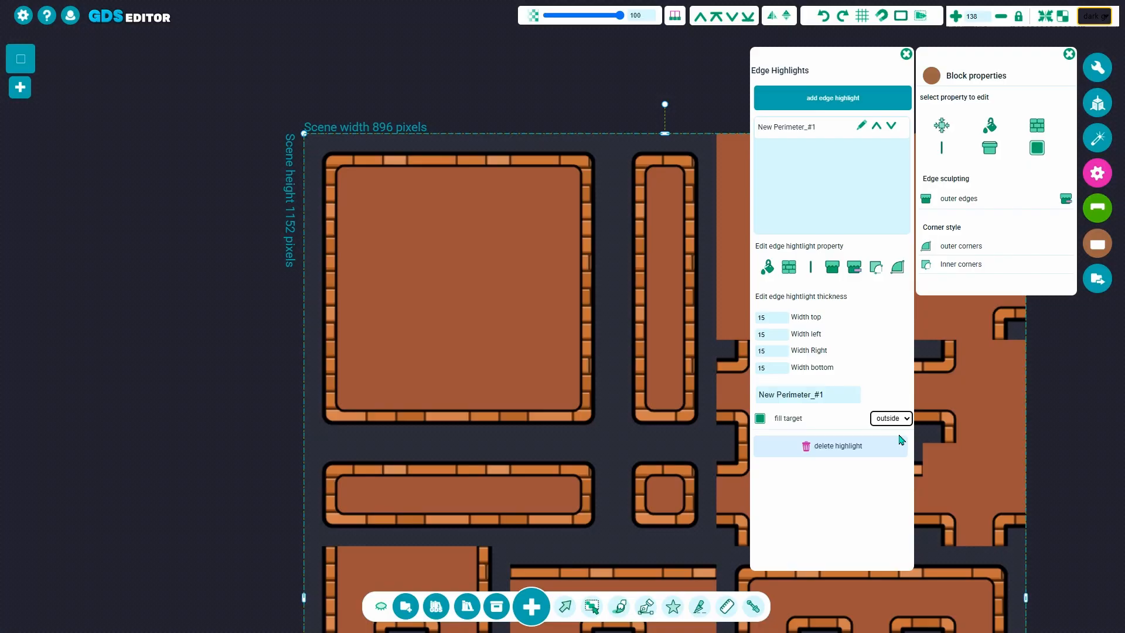
{"action": "left_click", "coordinate": [893, 418]}
{"action": "left_click", "coordinate": [893, 448]}
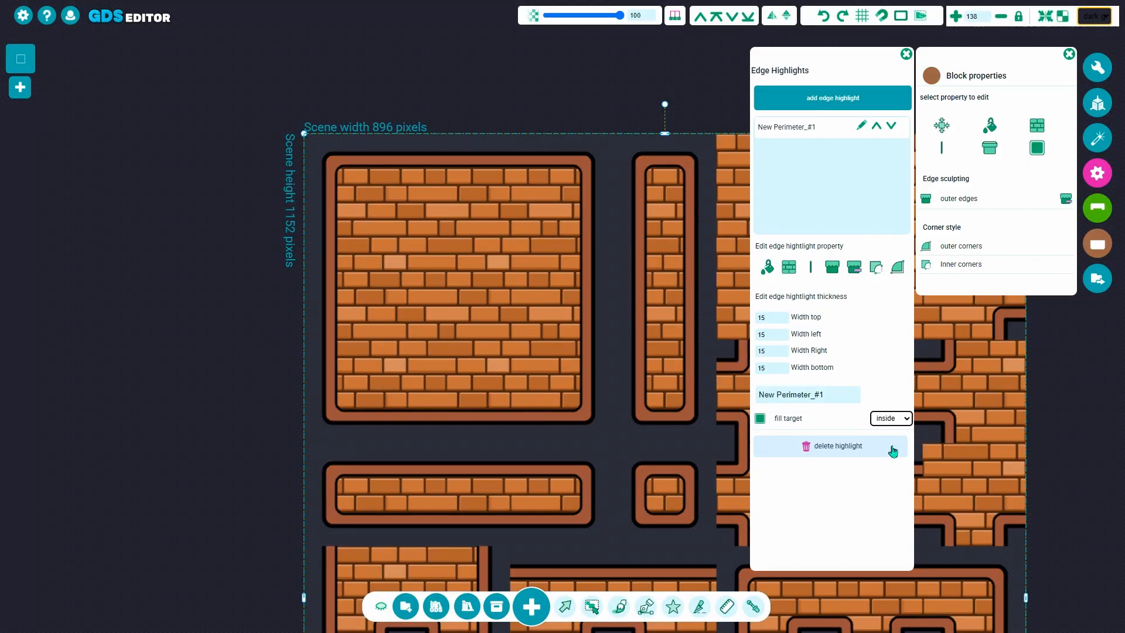
- Turn the tile set's platform layer back on
{"action": "left_click", "coordinate": [699, 125]}
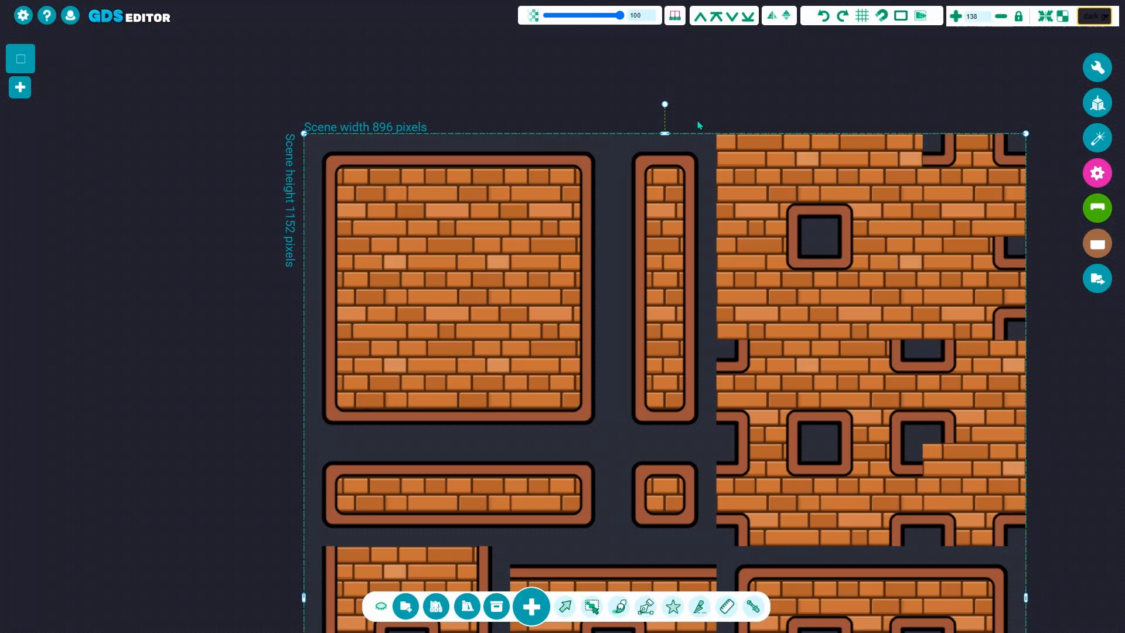
{"action": "left_click", "coordinate": [1097, 173]}
{"action": "left_click", "coordinate": [944, 221]}
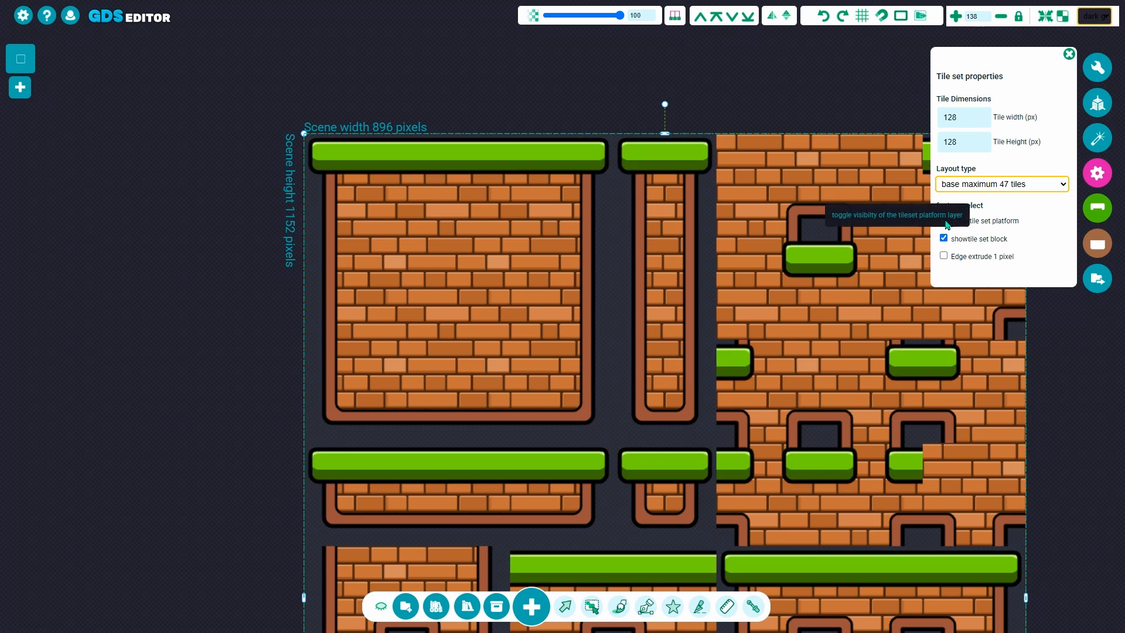
- Delete the brick-textured edge highlight from the block
{"action": "left_click", "coordinate": [1098, 246]}
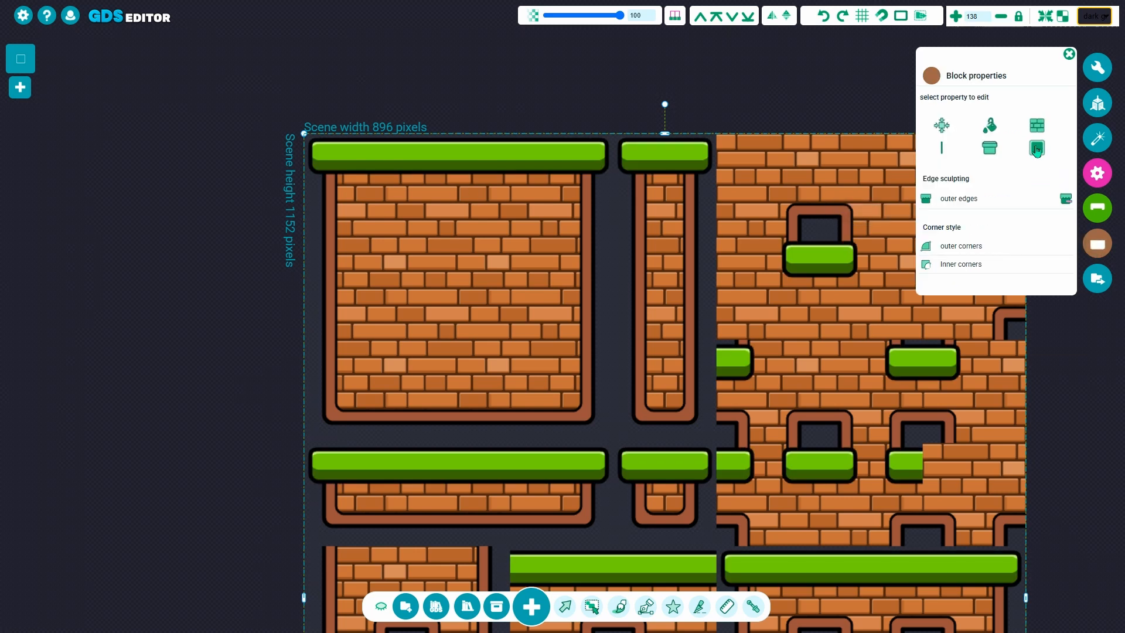
{"action": "left_click", "coordinate": [1066, 198]}
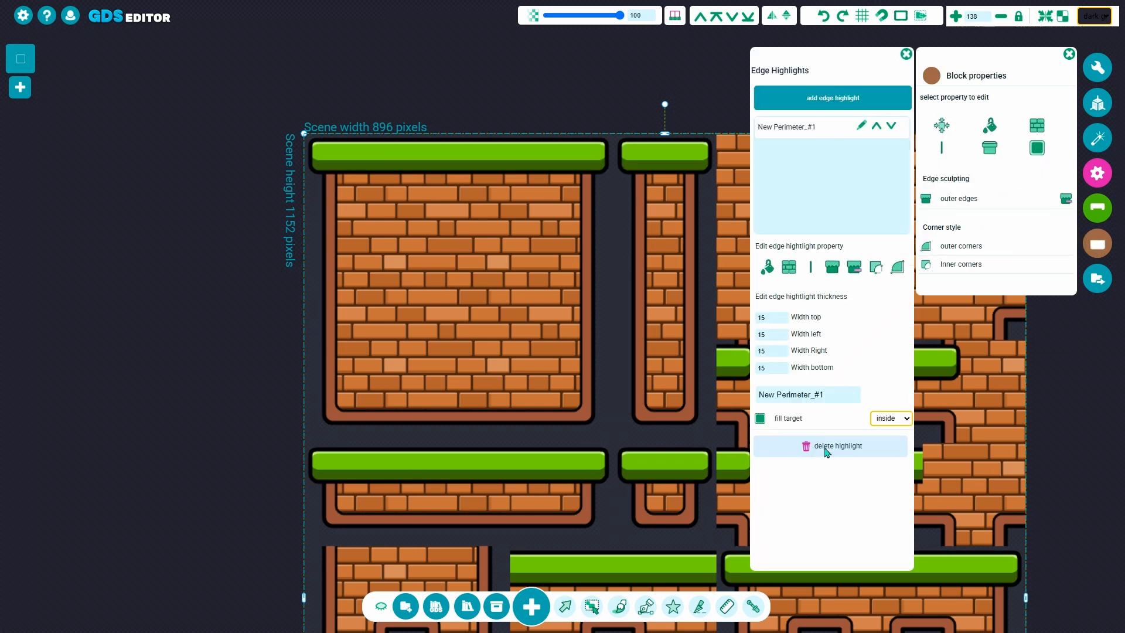
{"action": "left_click", "coordinate": [826, 446]}
{"action": "left_click", "coordinate": [906, 54]}
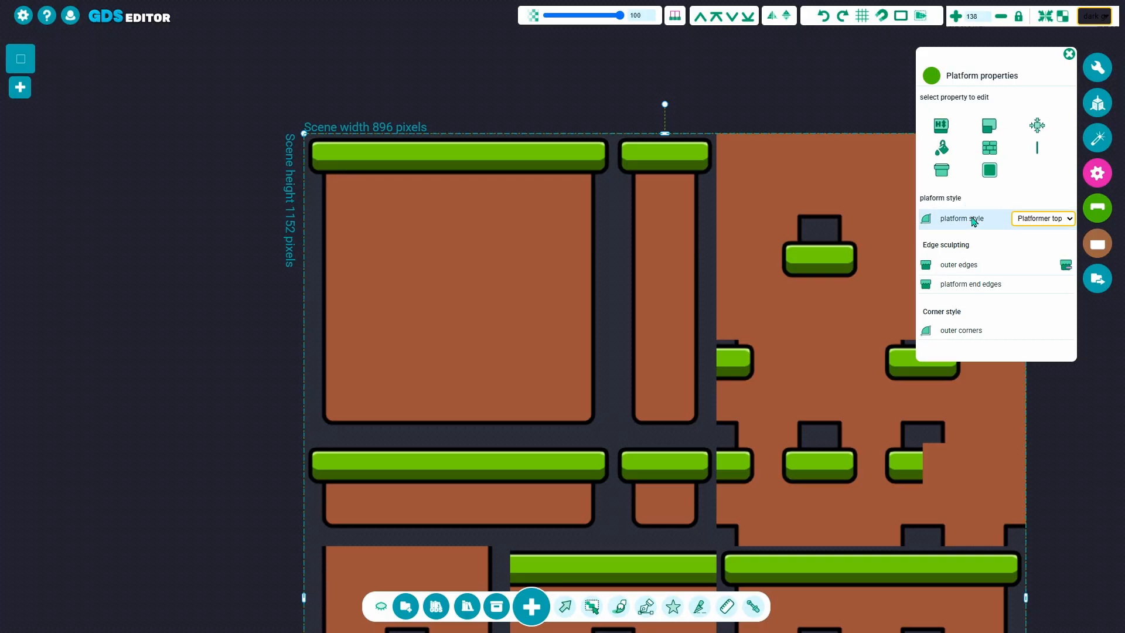
- Apply the arched_top edge type to the platform's bottom outer edge
{"action": "left_click", "coordinate": [961, 264]}
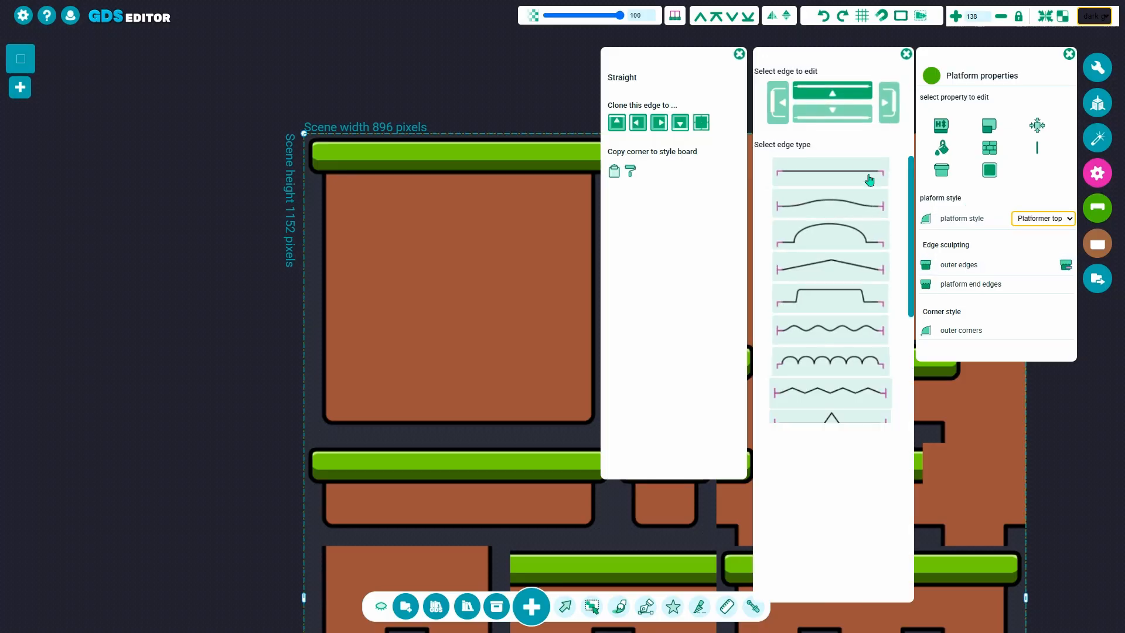
{"action": "left_click", "coordinate": [823, 104]}
{"action": "left_click", "coordinate": [832, 391]}
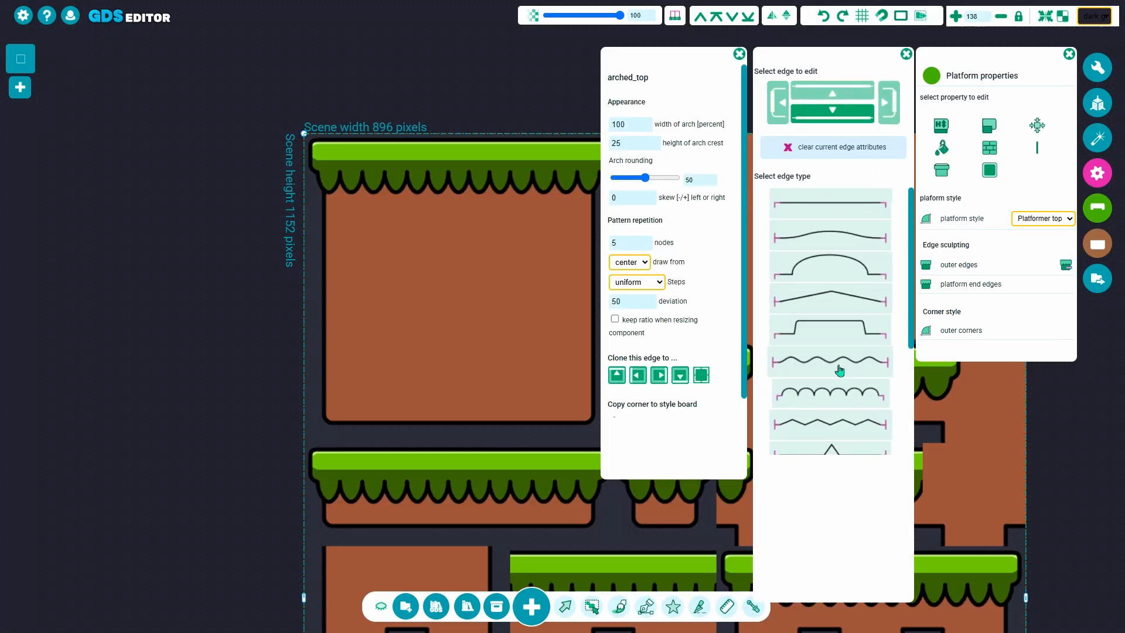
- Set the height of the arch crest on the platform's bottom edge to 12
{"action": "left_click_drag", "start_coordinate": [629, 143], "coordinate": [594, 144]}
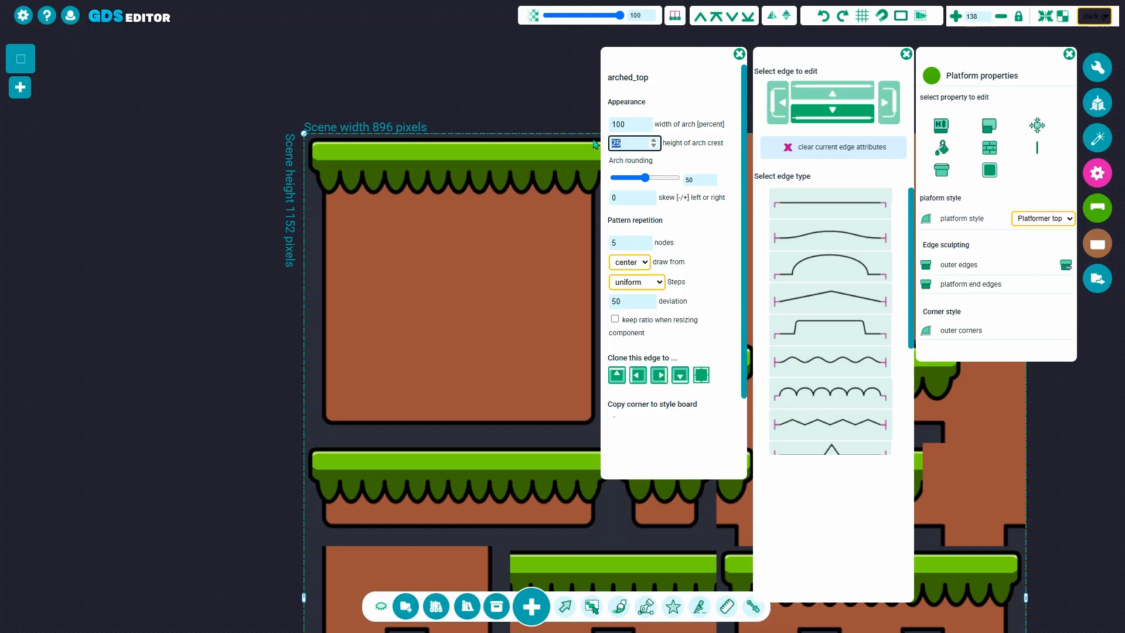
{"action": "type", "text": "12"}
{"action": "key", "text": "Return"}
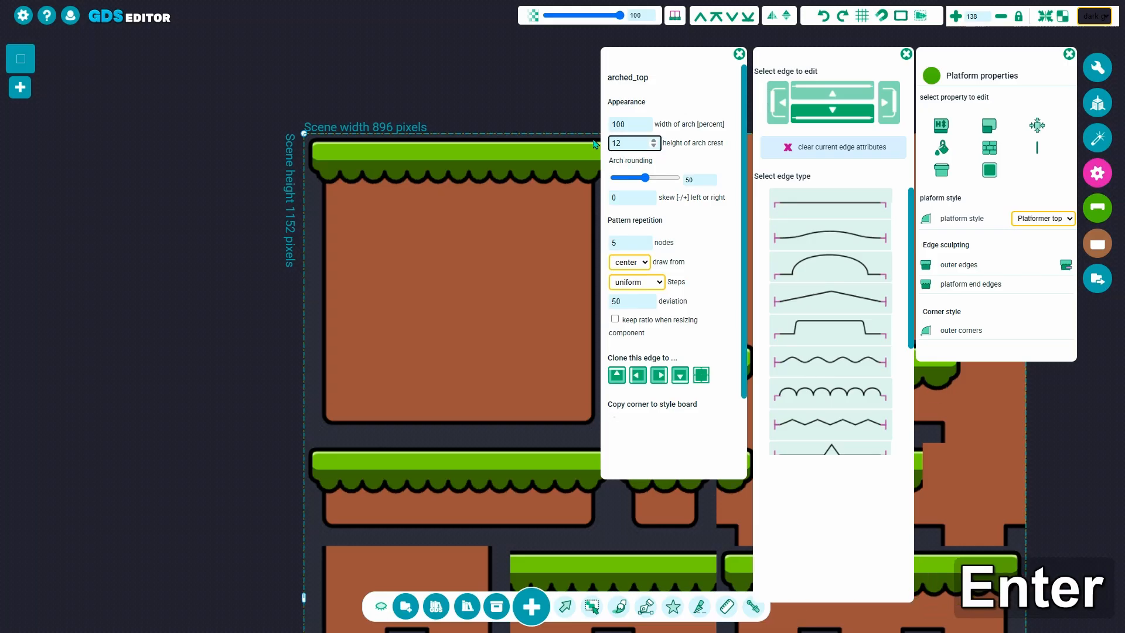
{"action": "left_click", "coordinate": [739, 53]}
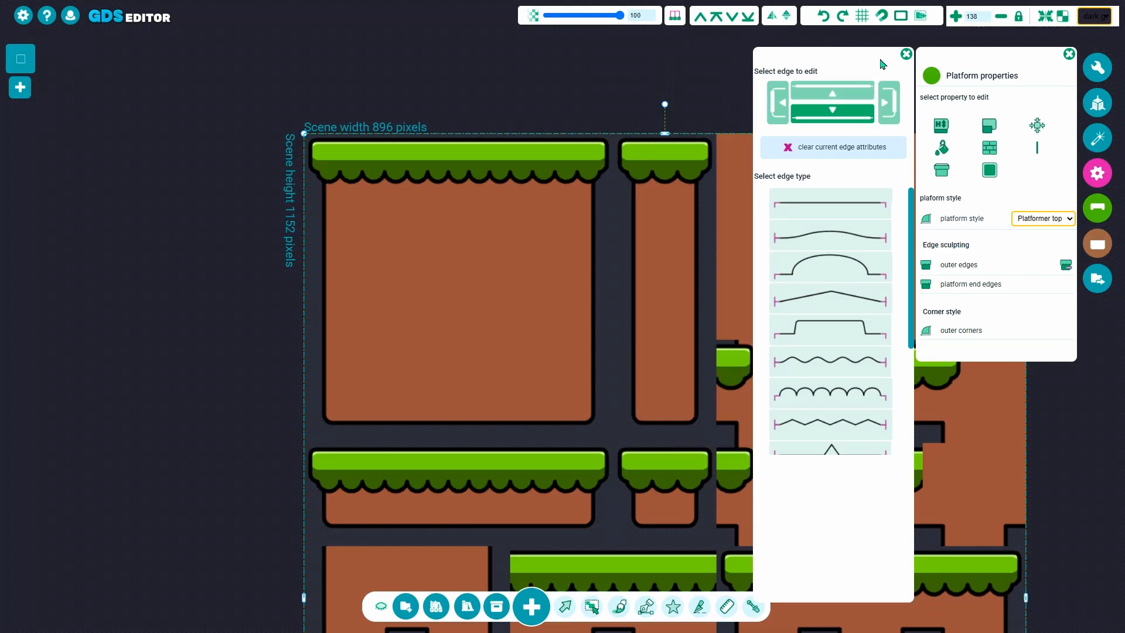
{"action": "left_click", "coordinate": [906, 54]}
- Place the platform's stroke under its layer
{"action": "scroll", "coordinate": [459, 180], "scroll_direction": "up", "scroll_amount": 5}
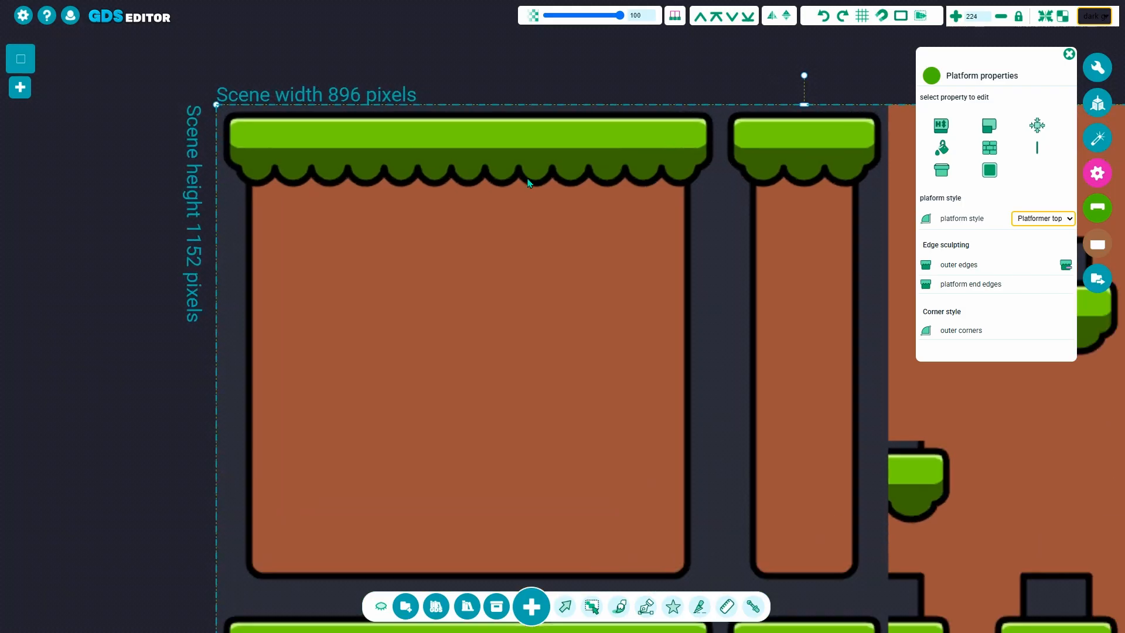
{"action": "scroll", "coordinate": [518, 168], "scroll_direction": "up", "scroll_amount": 1}
{"action": "left_click", "coordinate": [1038, 149]}
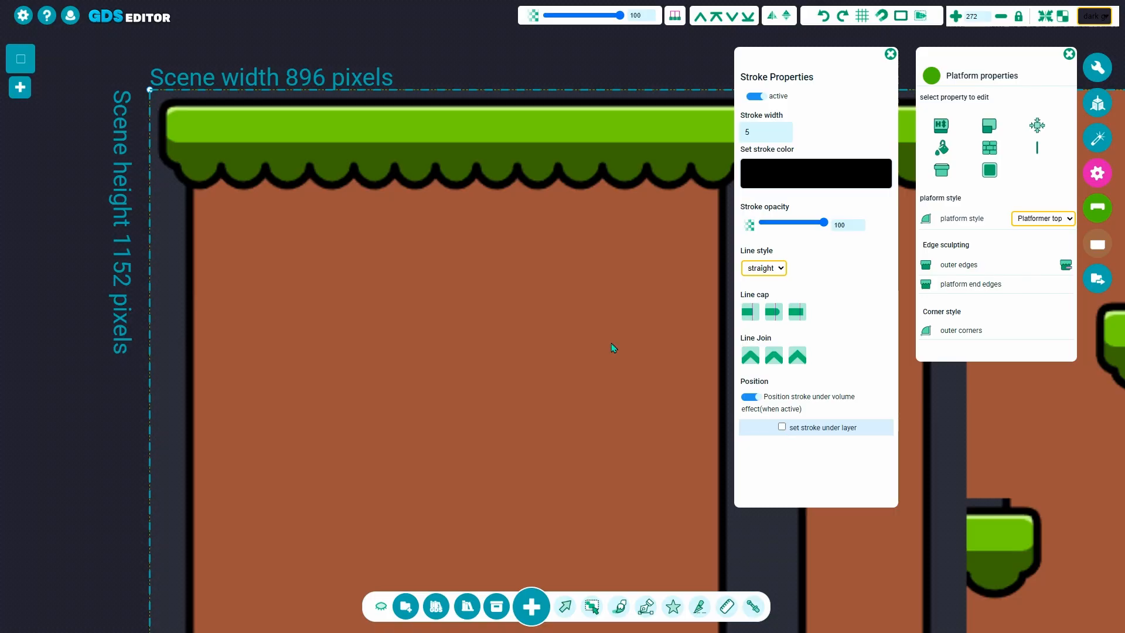
{"action": "scroll", "coordinate": [129, 154], "scroll_direction": "up", "scroll_amount": 5}
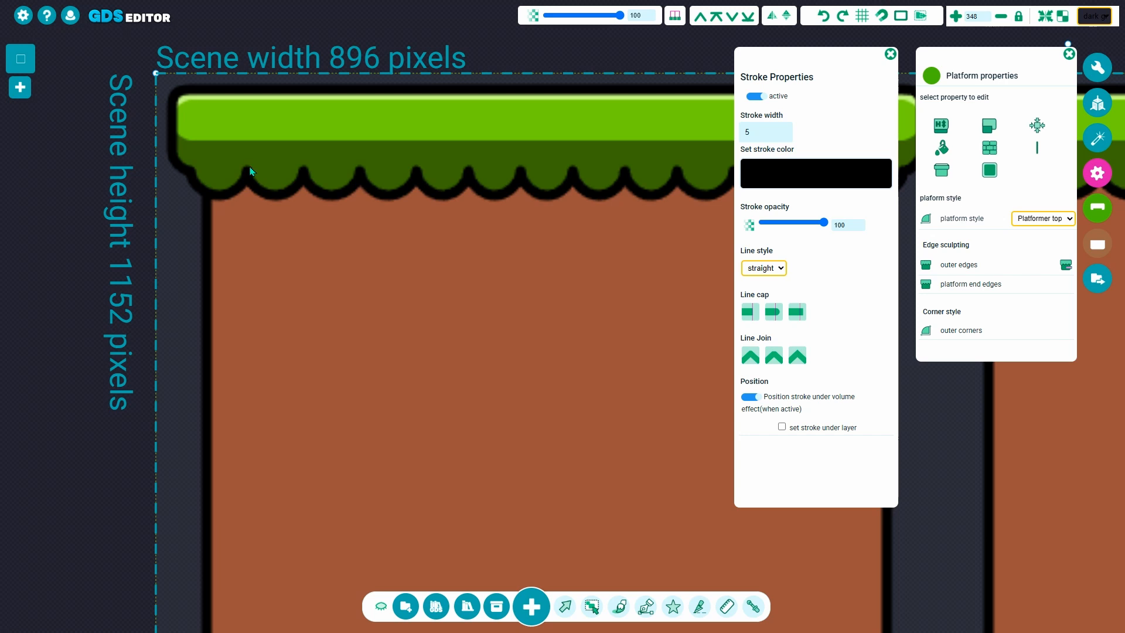
{"action": "left_click", "coordinate": [782, 427]}
{"action": "scroll", "coordinate": [296, 172], "scroll_direction": "down", "scroll_amount": 10}
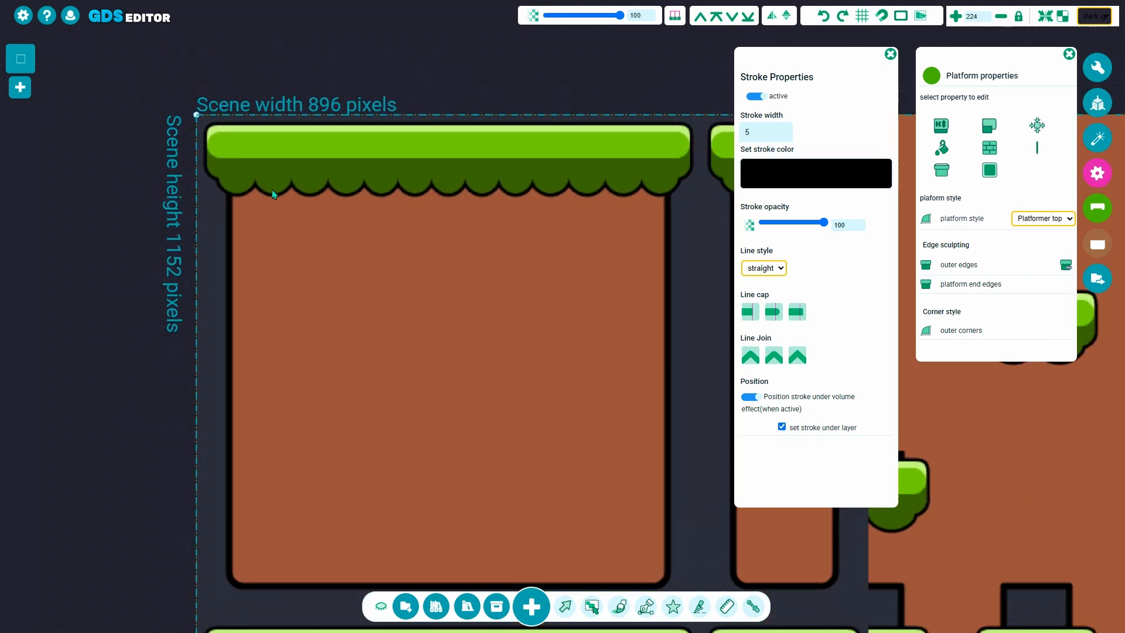
{"action": "scroll", "coordinate": [296, 173], "scroll_direction": "up", "scroll_amount": 5}
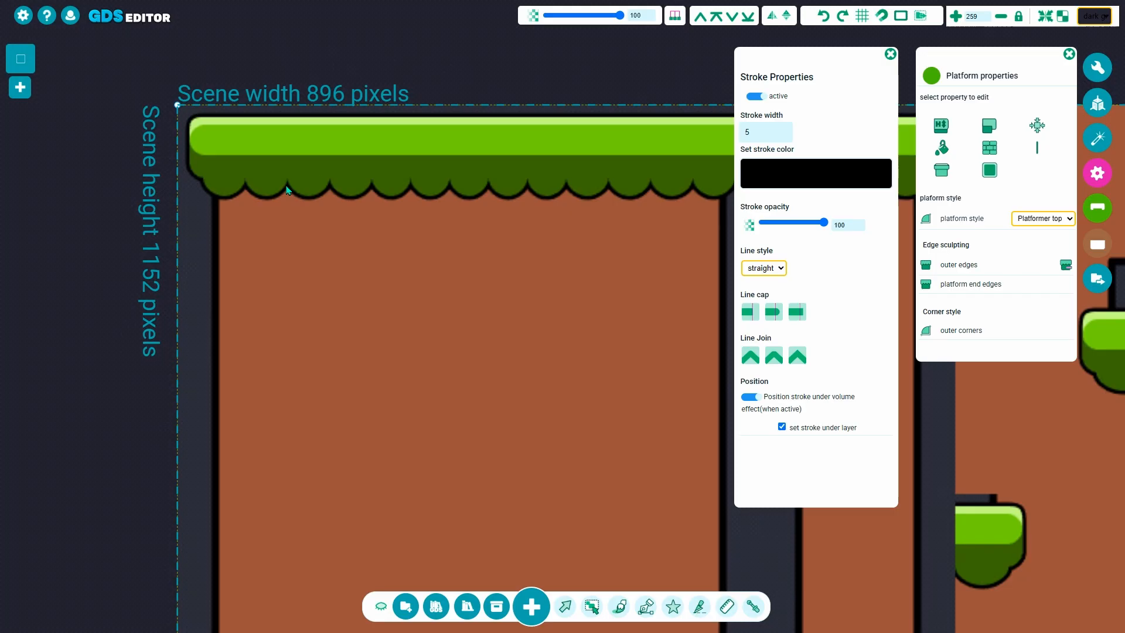
- Set the platform's stroke width to 10
{"action": "double_click", "coordinate": [754, 129]}
{"action": "type", "text": "10"}
{"action": "key", "text": "Return"}
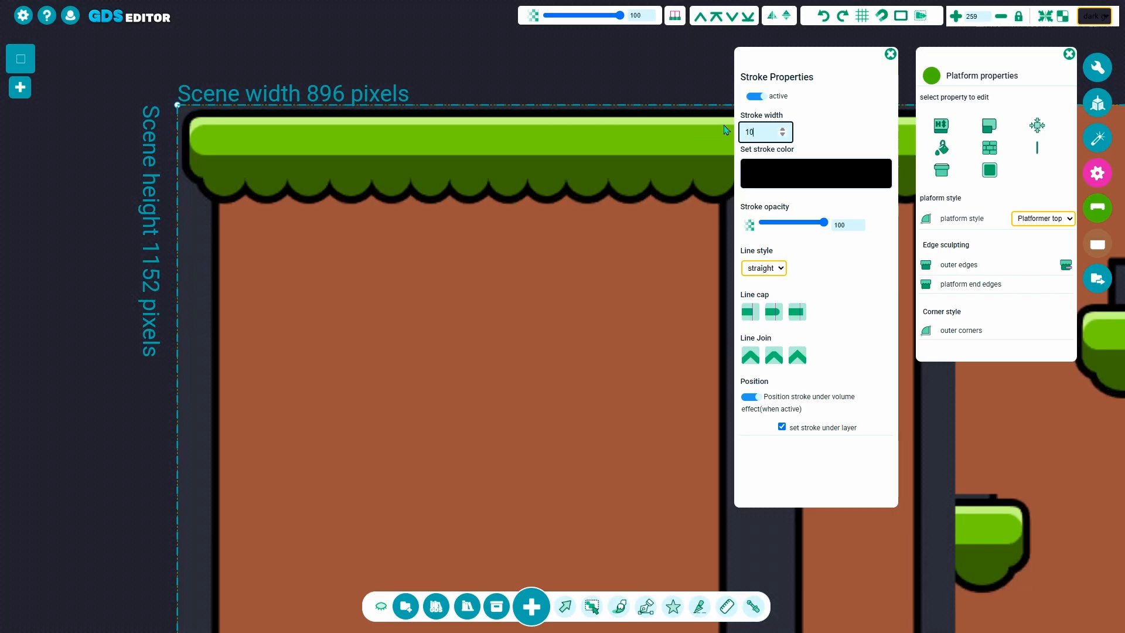
{"action": "scroll", "coordinate": [358, 180], "scroll_direction": "down", "scroll_amount": 12}
{"action": "scroll", "coordinate": [358, 180], "scroll_direction": "up", "scroll_amount": 5}
{"action": "scroll", "coordinate": [358, 180], "scroll_direction": "up", "scroll_amount": 1}
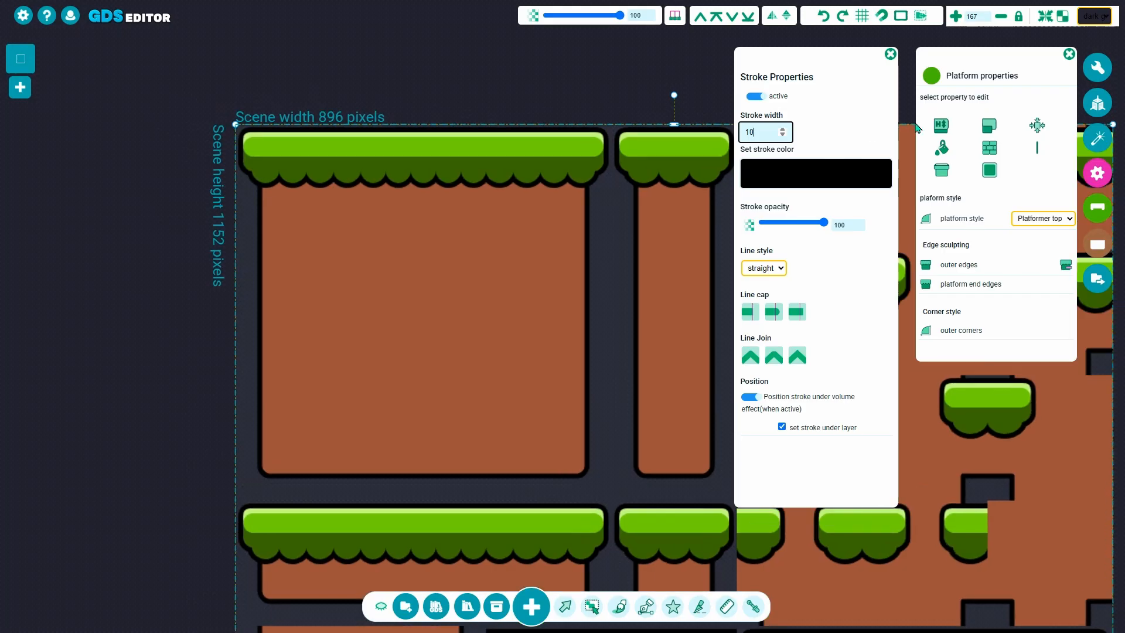
- Activate wrap around in the platform end options
{"action": "left_click", "coordinate": [989, 125]}
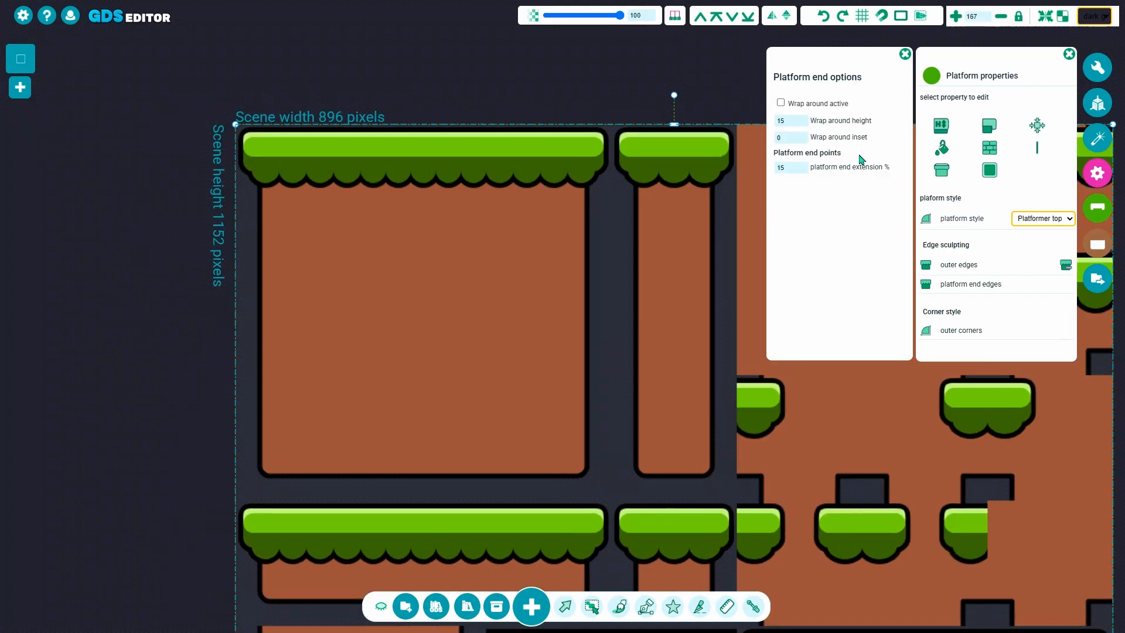
{"action": "left_click", "coordinate": [781, 104]}
{"action": "scroll", "coordinate": [513, 281], "scroll_direction": "down", "scroll_amount": 11}
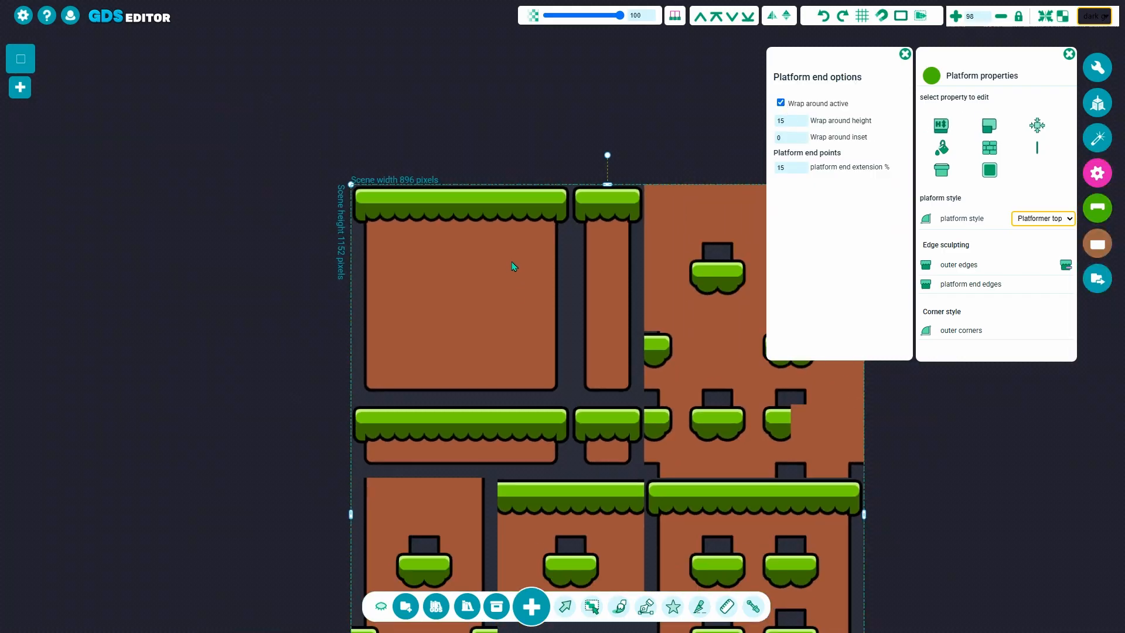
{"action": "scroll", "coordinate": [512, 262], "scroll_direction": "up", "scroll_amount": 2}
- Try the 1 pixel edge extrusion on the tile set, then turn it back off
{"action": "middle_click_drag", "start_coordinate": [681, 339], "coordinate": [712, 288]}
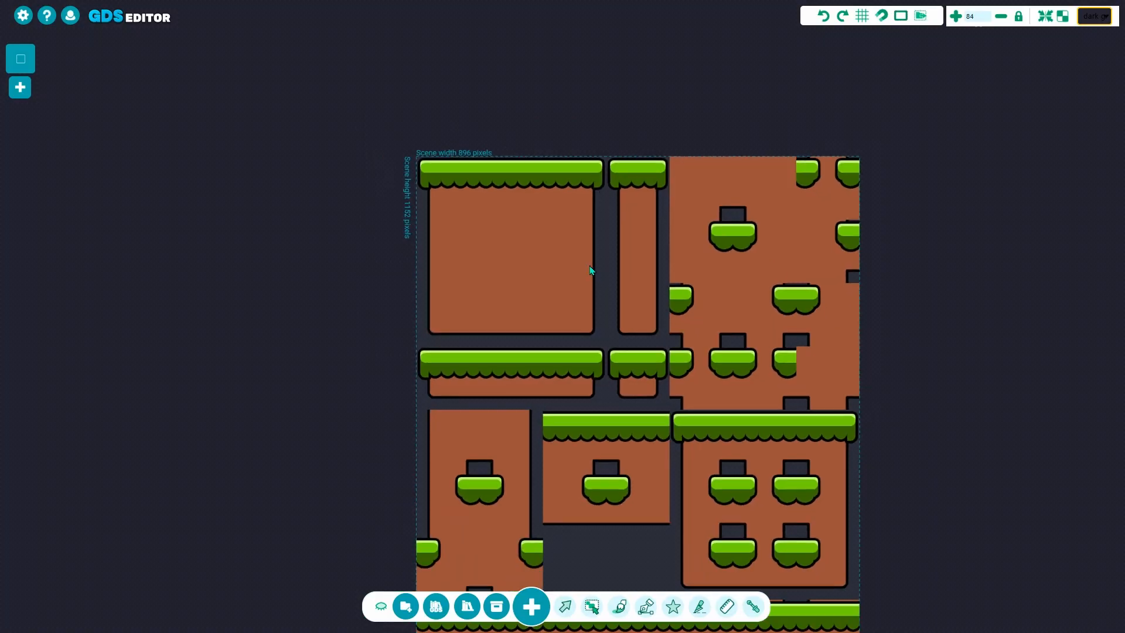
{"action": "scroll", "coordinate": [721, 293], "scroll_direction": "down", "scroll_amount": 5}
{"action": "left_click", "coordinate": [736, 294]}
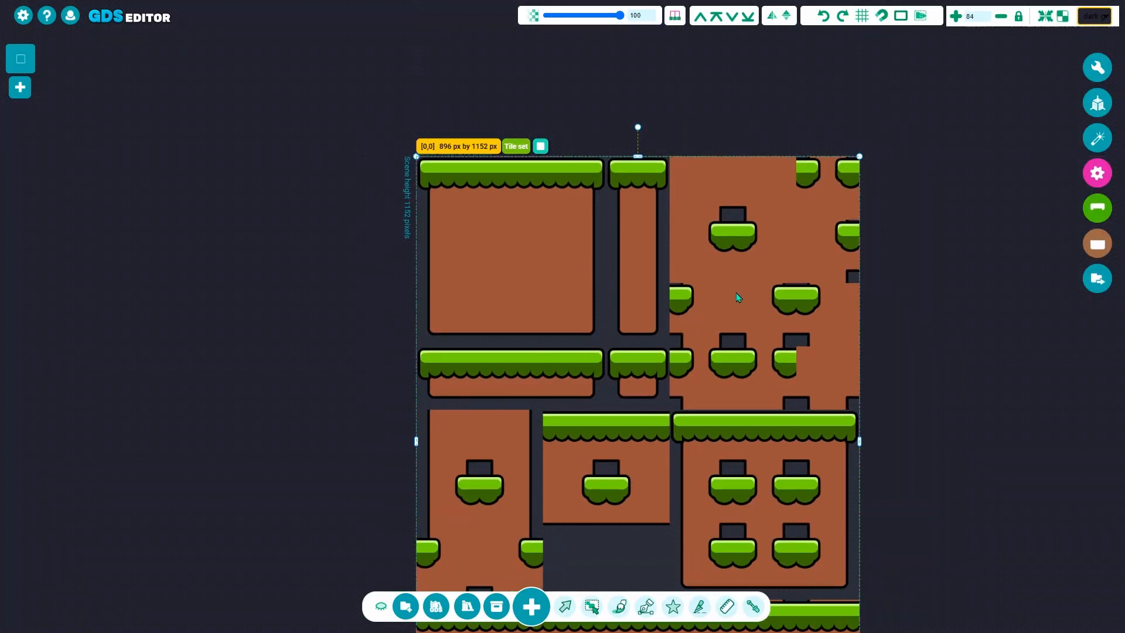
{"action": "left_click", "coordinate": [1091, 176]}
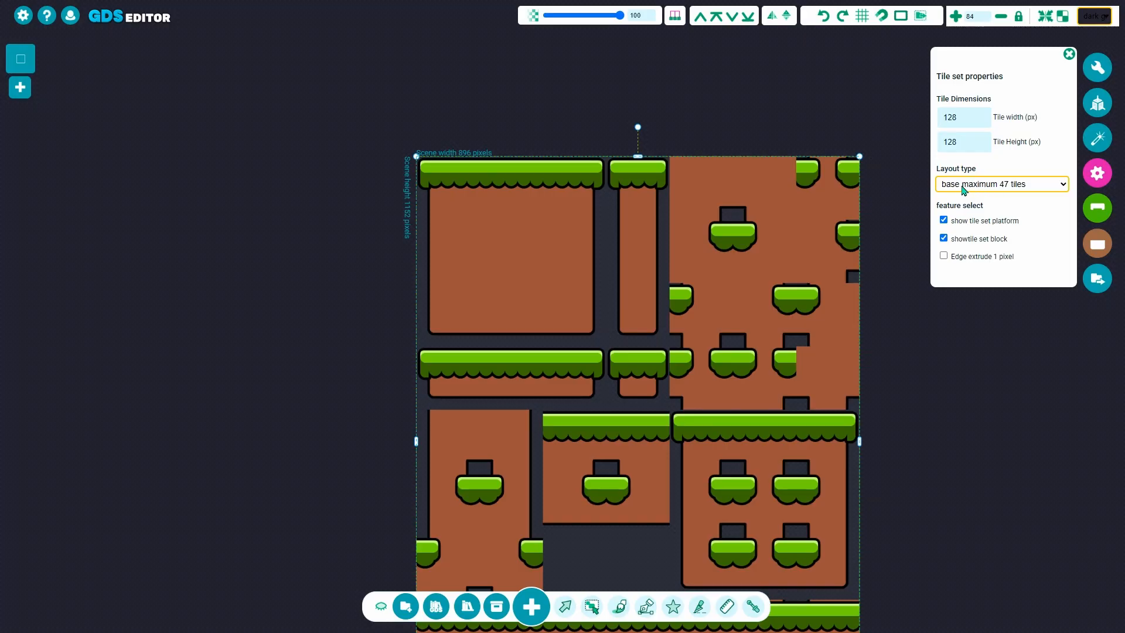
{"action": "middle_click_drag", "start_coordinate": [959, 359], "coordinate": [934, 327]}
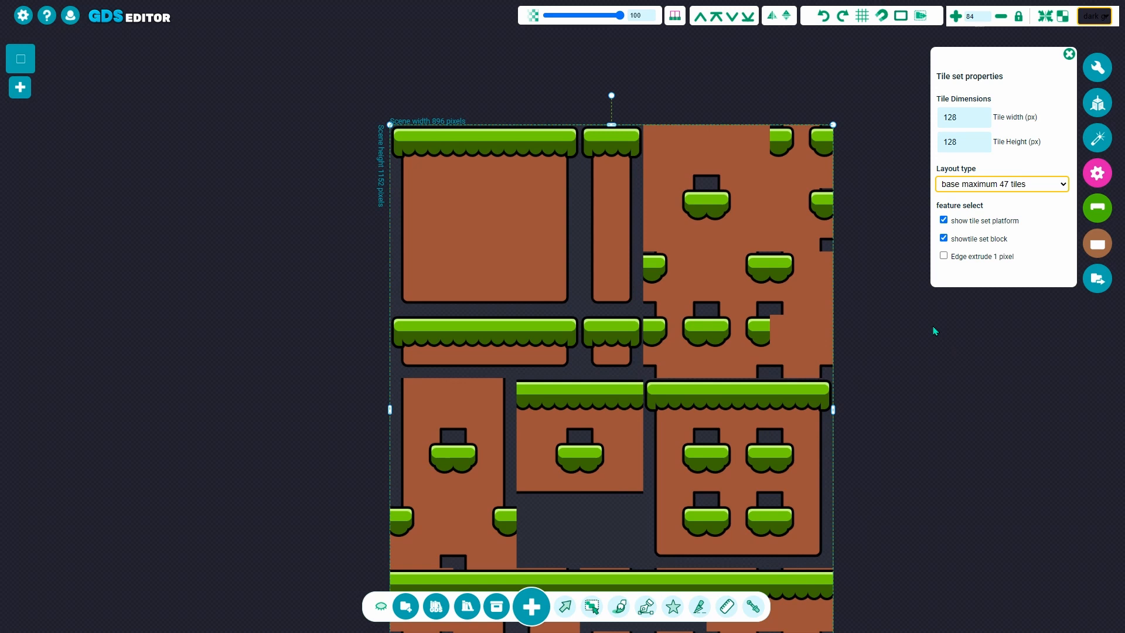
{"action": "left_click", "coordinate": [943, 257]}
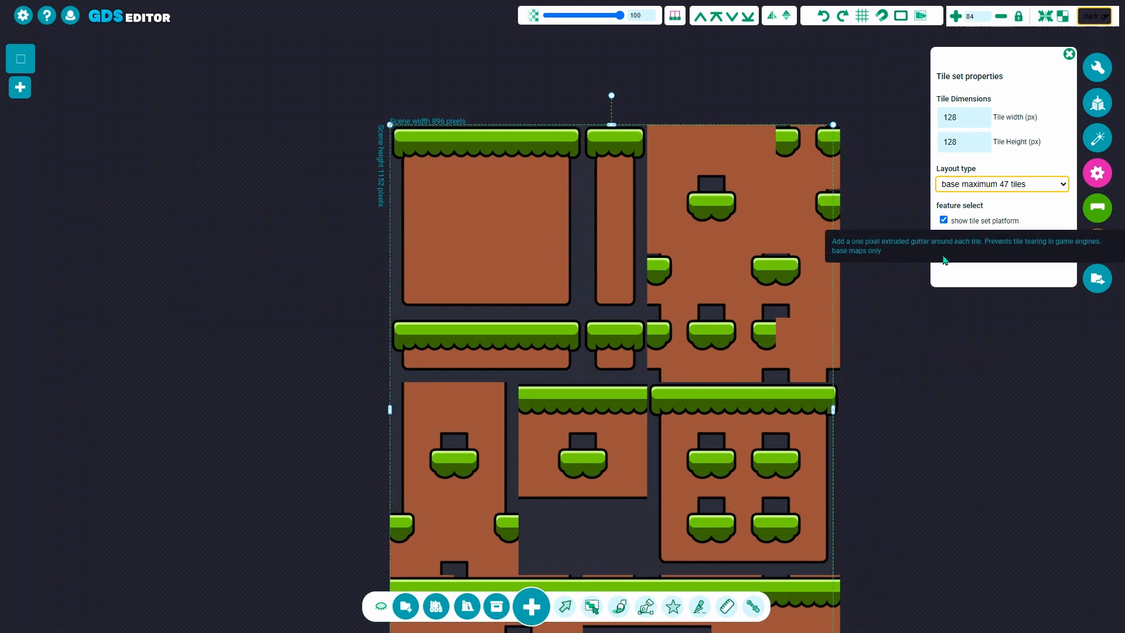
{"action": "left_click", "coordinate": [943, 256]}
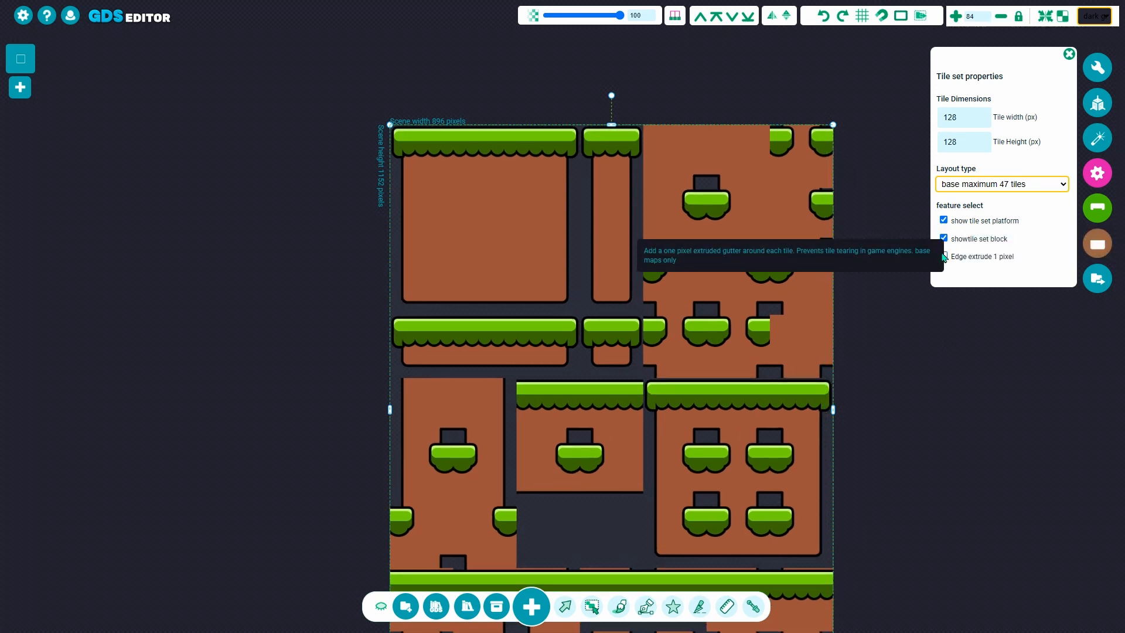
{"action": "scroll", "coordinate": [680, 266], "scroll_direction": "up", "scroll_amount": 2}
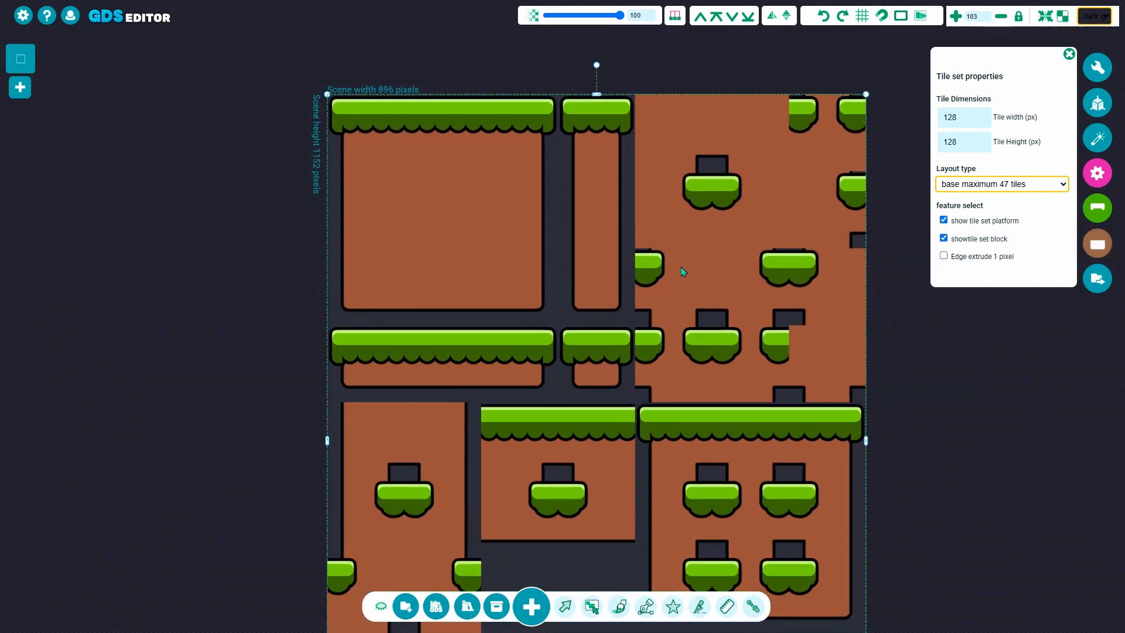
- Open the component slicing of the tile set and display all slices over the artwork
{"action": "left_click", "coordinate": [1098, 67]}
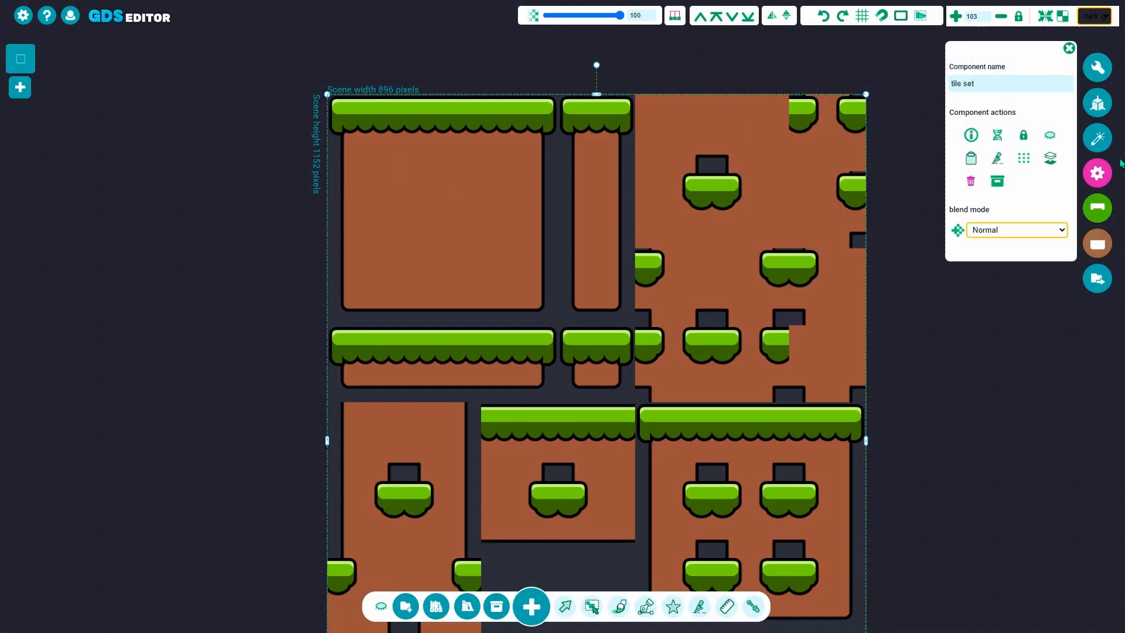
{"action": "left_click", "coordinate": [1097, 172]}
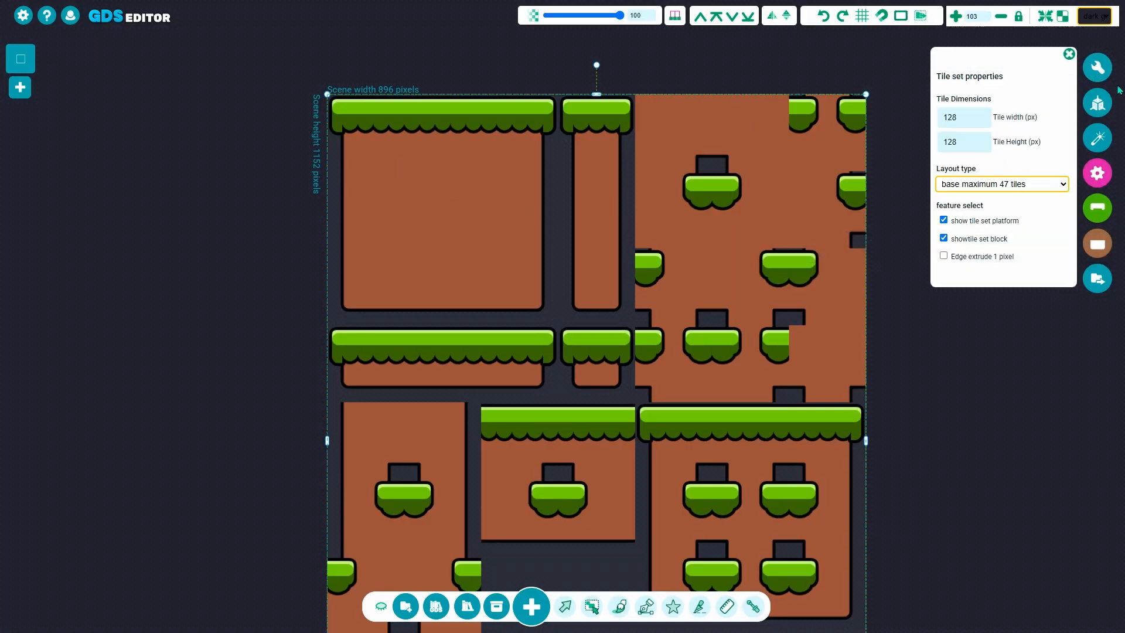
{"action": "left_click", "coordinate": [1097, 68]}
{"action": "left_click", "coordinate": [998, 159]}
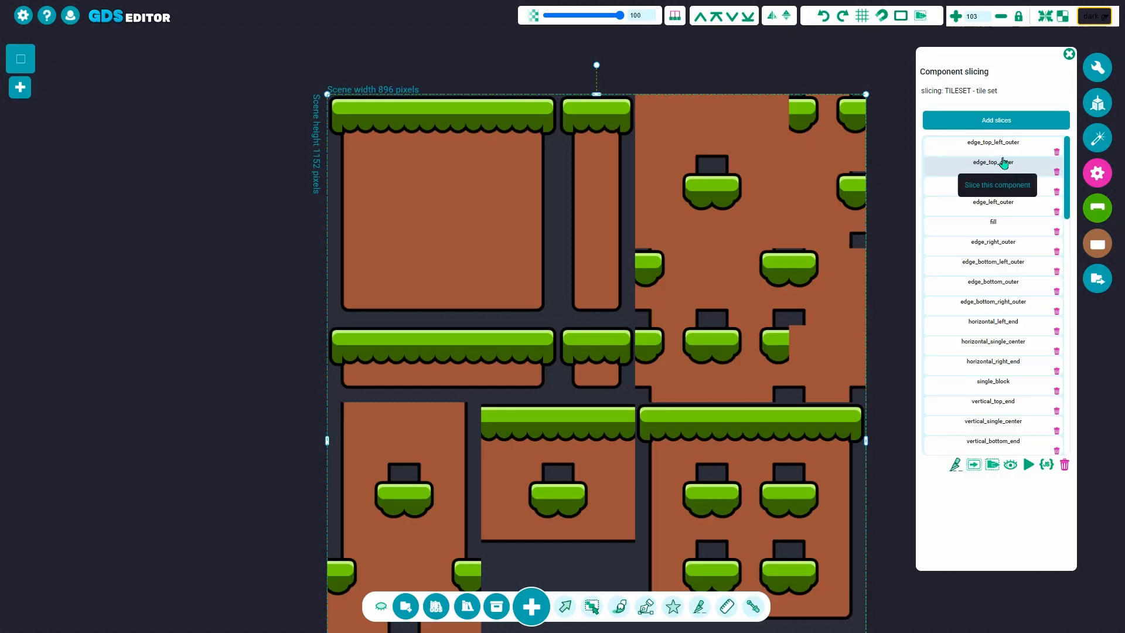
{"action": "left_click", "coordinate": [1010, 464]}
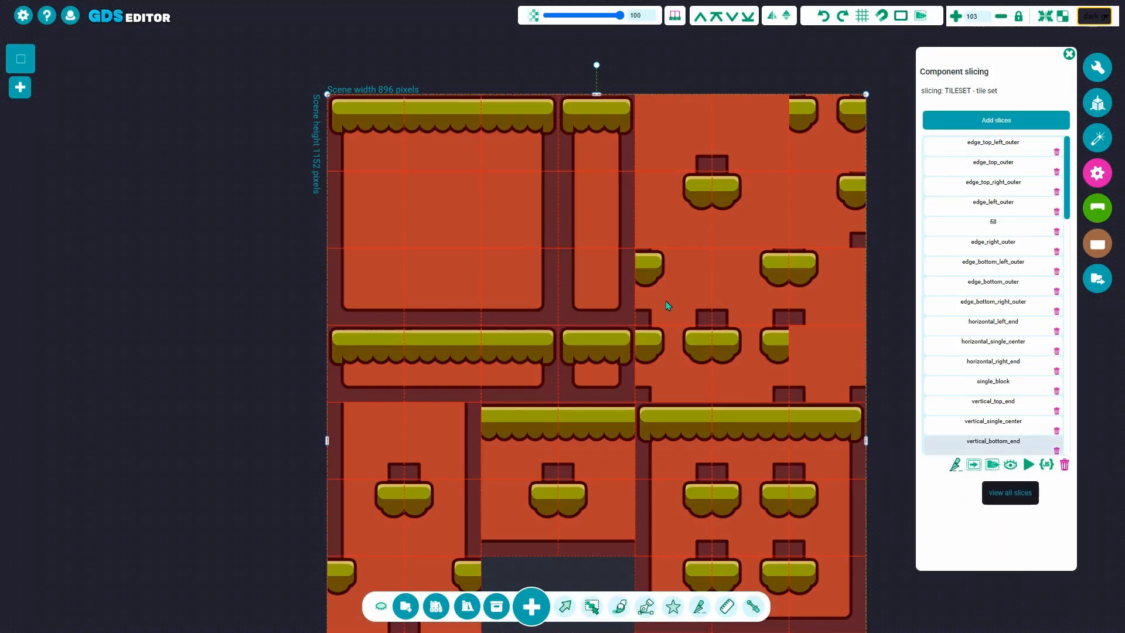
{"action": "scroll", "coordinate": [403, 150], "scroll_direction": "up", "scroll_amount": 5}
{"action": "scroll", "coordinate": [368, 195], "scroll_direction": "down", "scroll_amount": 3}
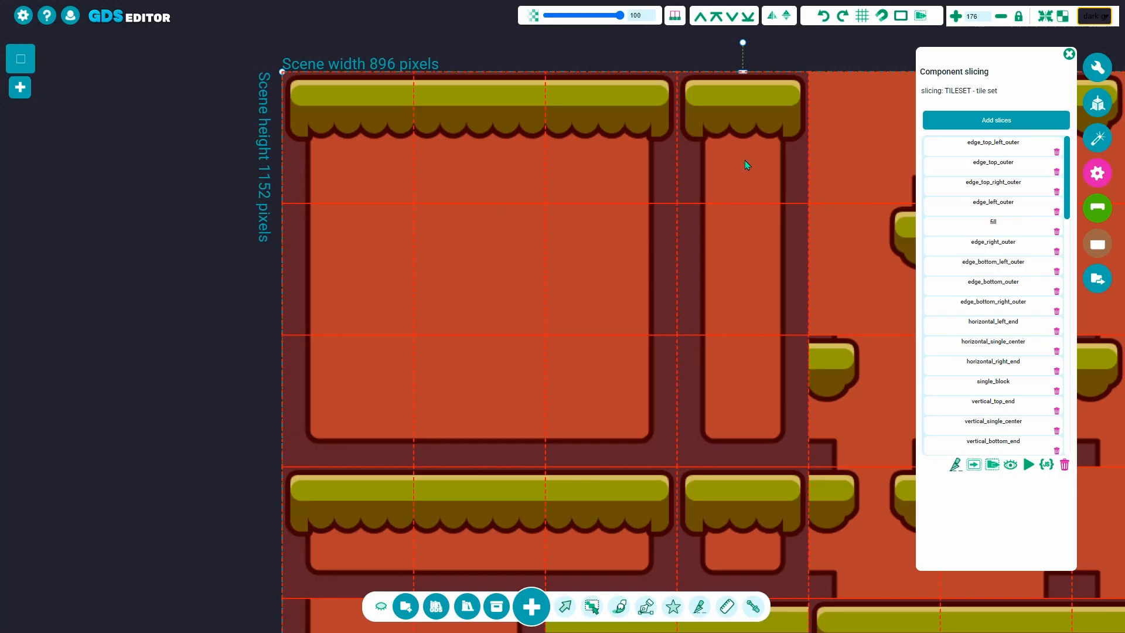
- Inspect the name, position and dimensions of individual slices, including edge_top_left_outer, edge_top_outer, horizontal_single_center and edge_bottom_left_outer
{"action": "left_click", "coordinate": [949, 147]}
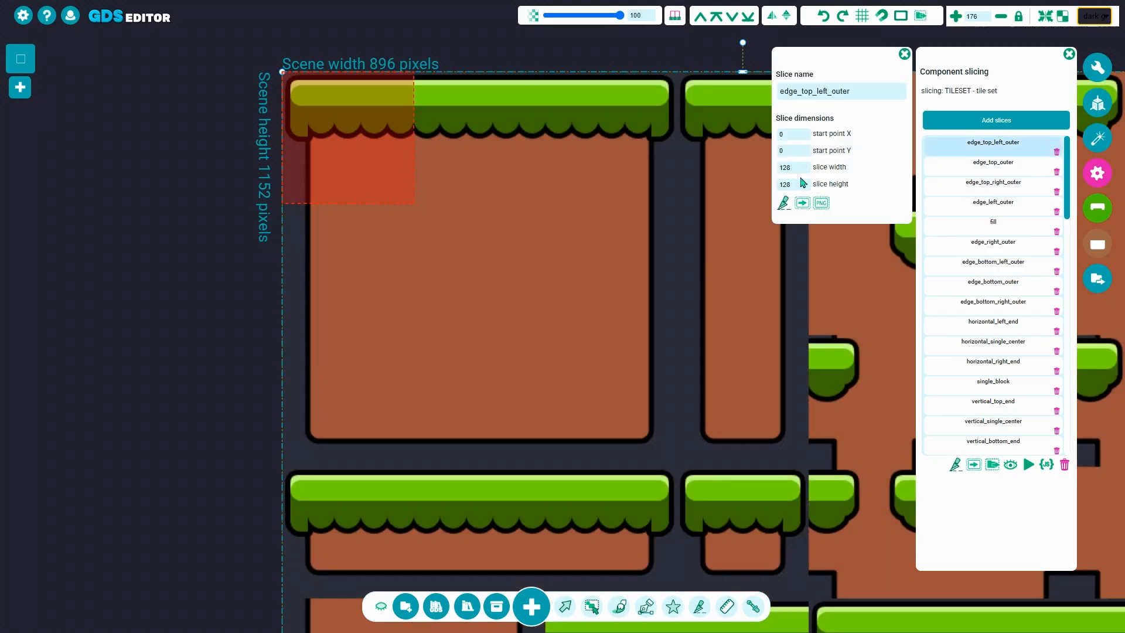
{"action": "left_click", "coordinate": [974, 166]}
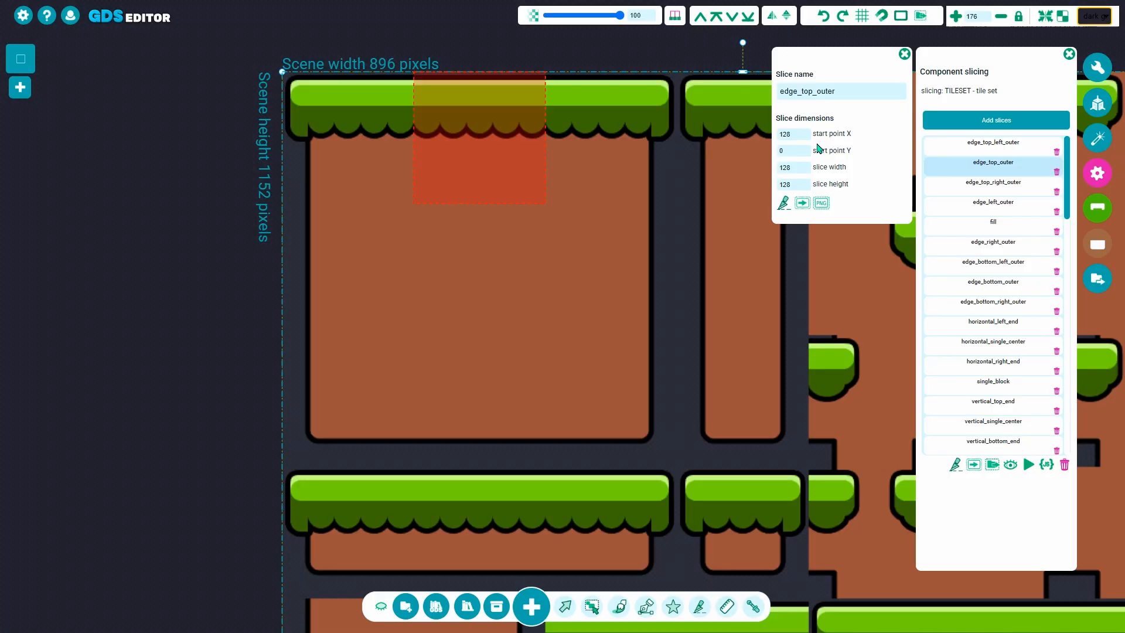
{"action": "left_click", "coordinate": [1022, 186]}
{"action": "left_click", "coordinate": [1005, 342]}
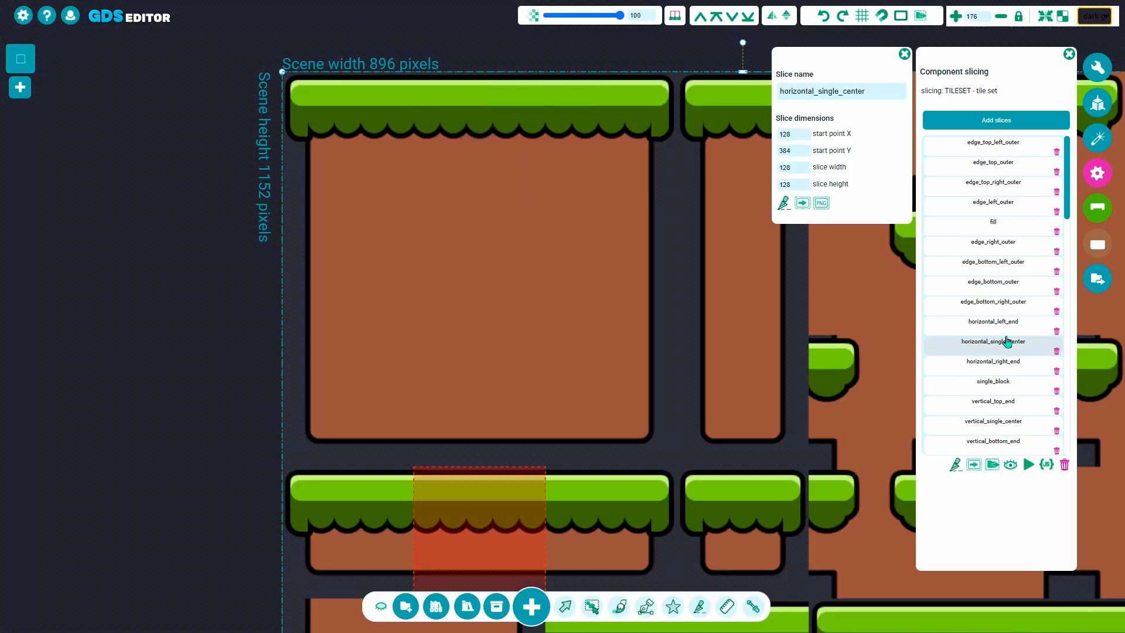
{"action": "left_click", "coordinate": [964, 265]}
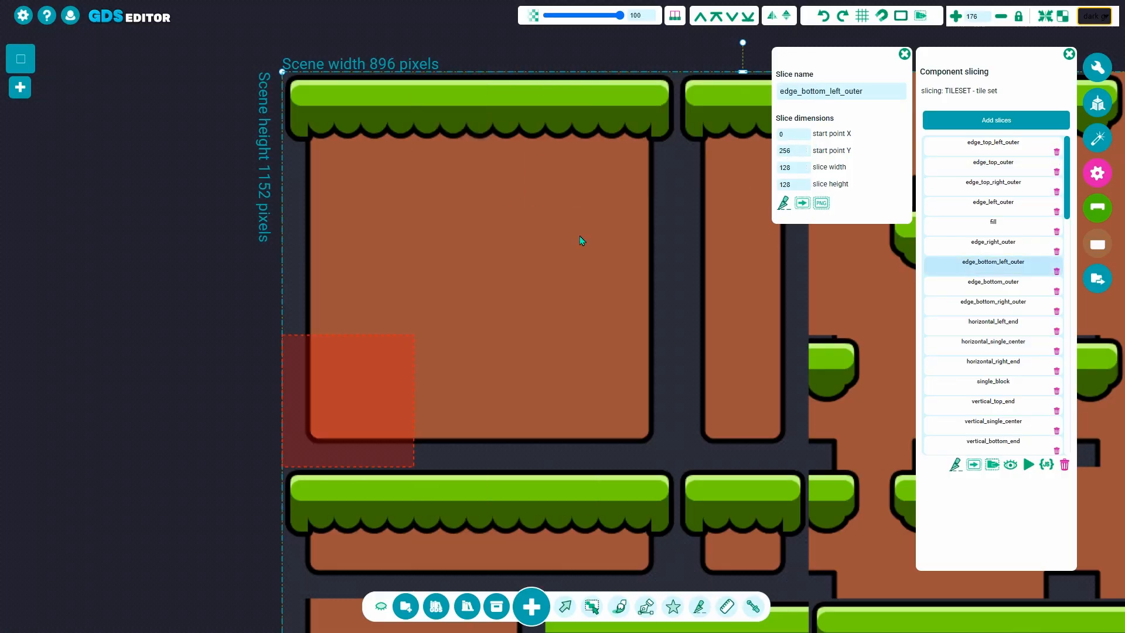
{"action": "left_click", "coordinate": [904, 54]}
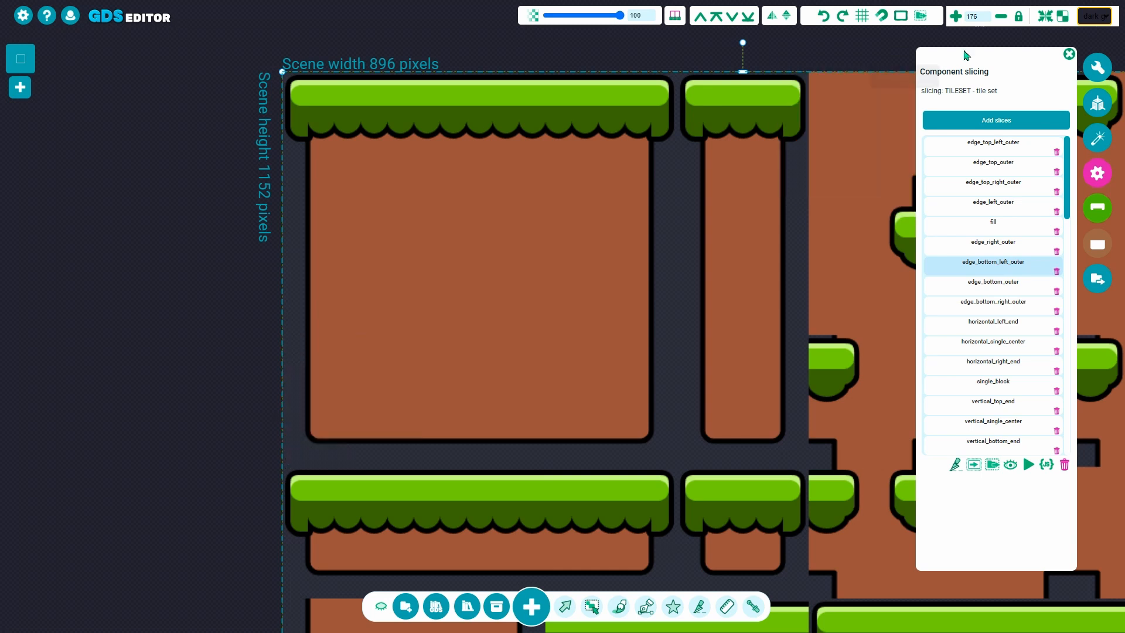
{"action": "left_click", "coordinate": [1068, 55]}
- Reopen the tile set's component slicing and show the complete slice overlay again
{"action": "scroll", "coordinate": [604, 212], "scroll_direction": "down", "scroll_amount": 3}
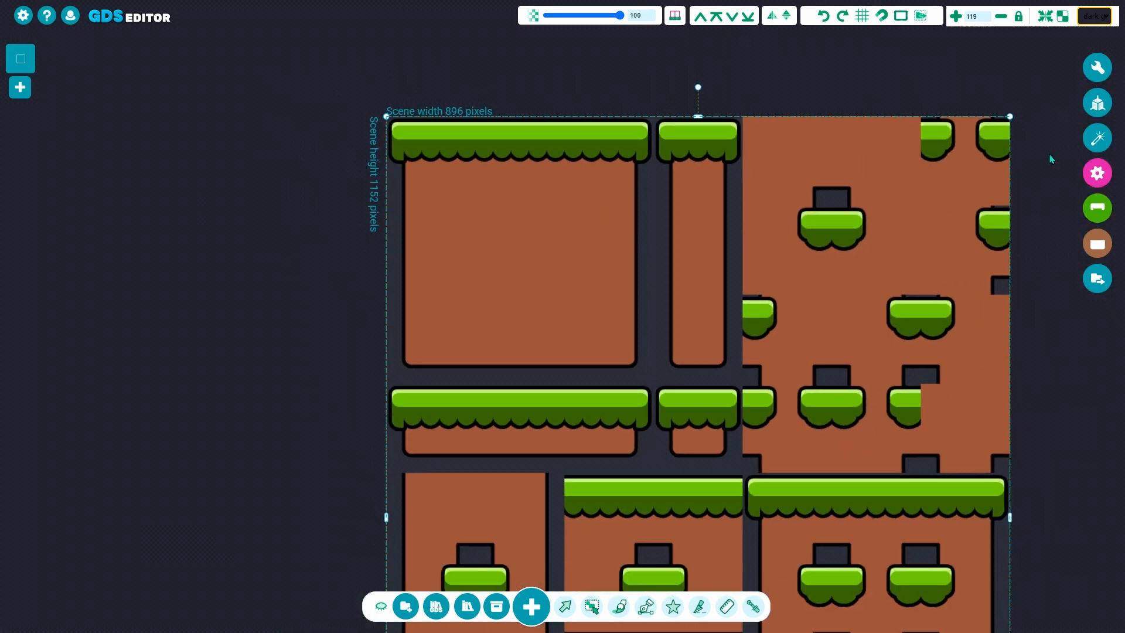
{"action": "left_click", "coordinate": [1089, 170]}
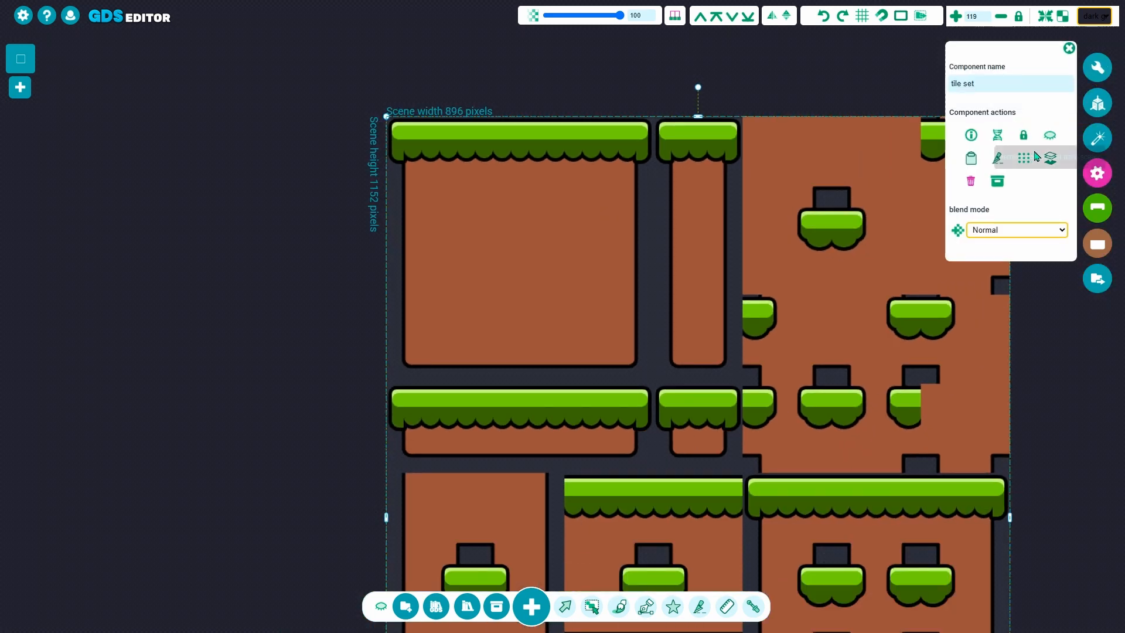
{"action": "left_click", "coordinate": [997, 159]}
{"action": "left_click", "coordinate": [1011, 464]}
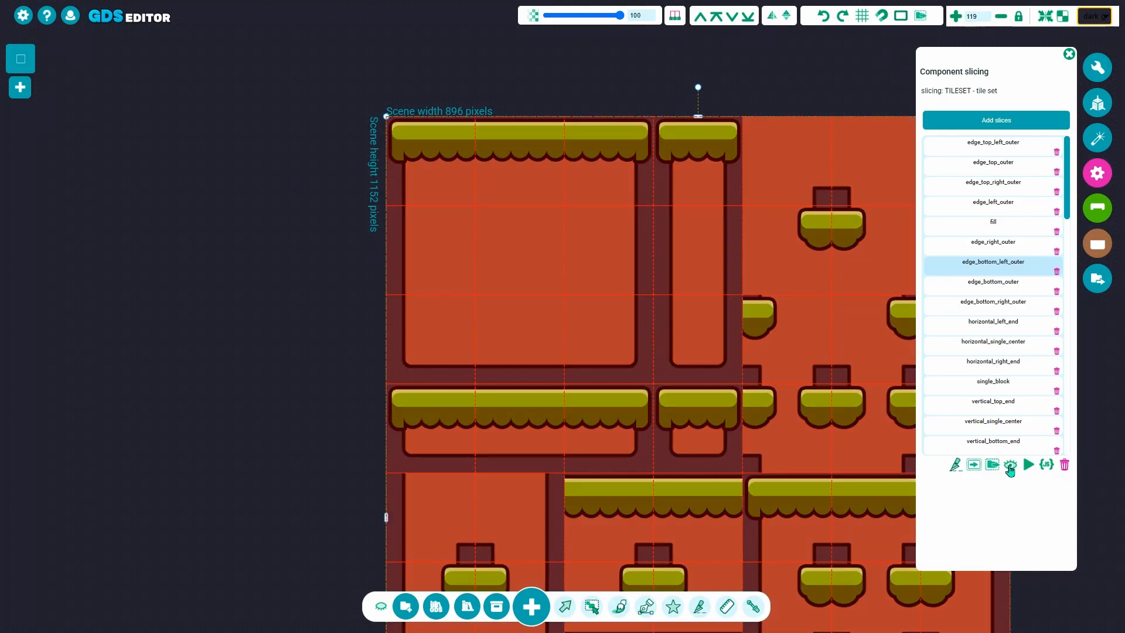
{"action": "scroll", "coordinate": [575, 312], "scroll_direction": "up", "scroll_amount": 2}
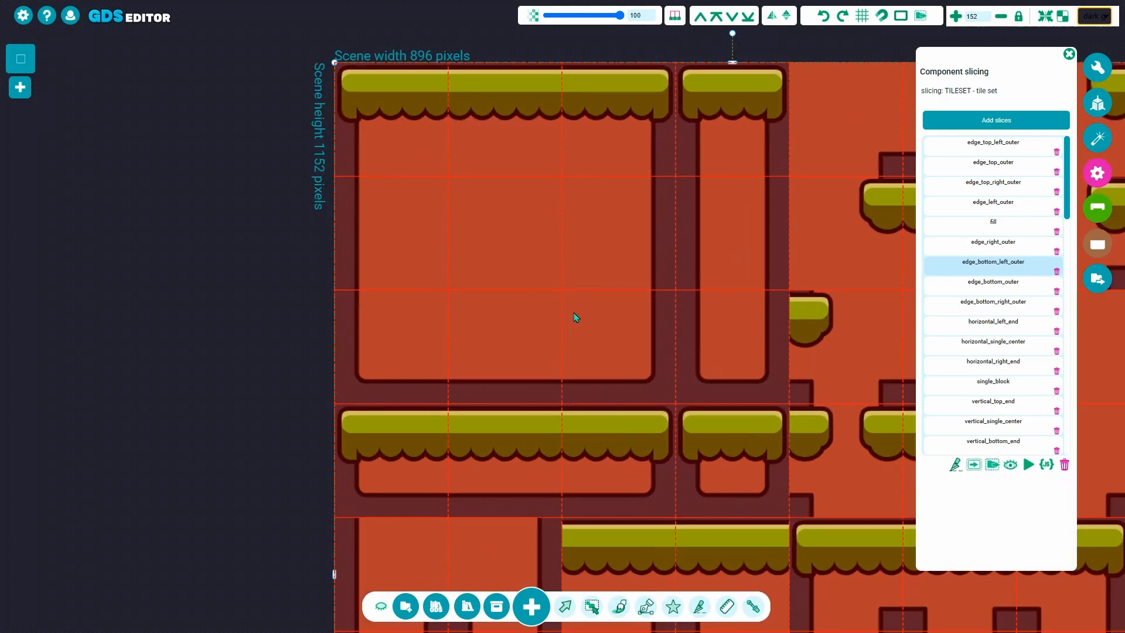
- Leave the component slicing and turn on the 1 pixel edge extrusion in the tile set properties
{"action": "scroll", "coordinate": [615, 363], "scroll_direction": "down", "scroll_amount": 2}
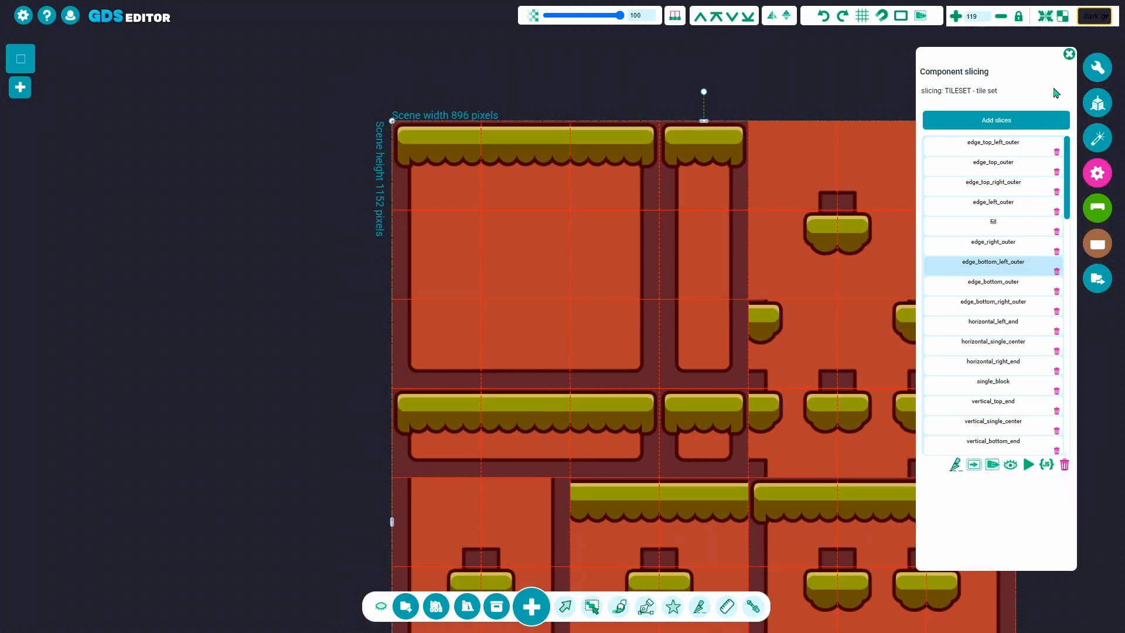
{"action": "left_click", "coordinate": [1070, 54]}
{"action": "left_click", "coordinate": [1096, 169]}
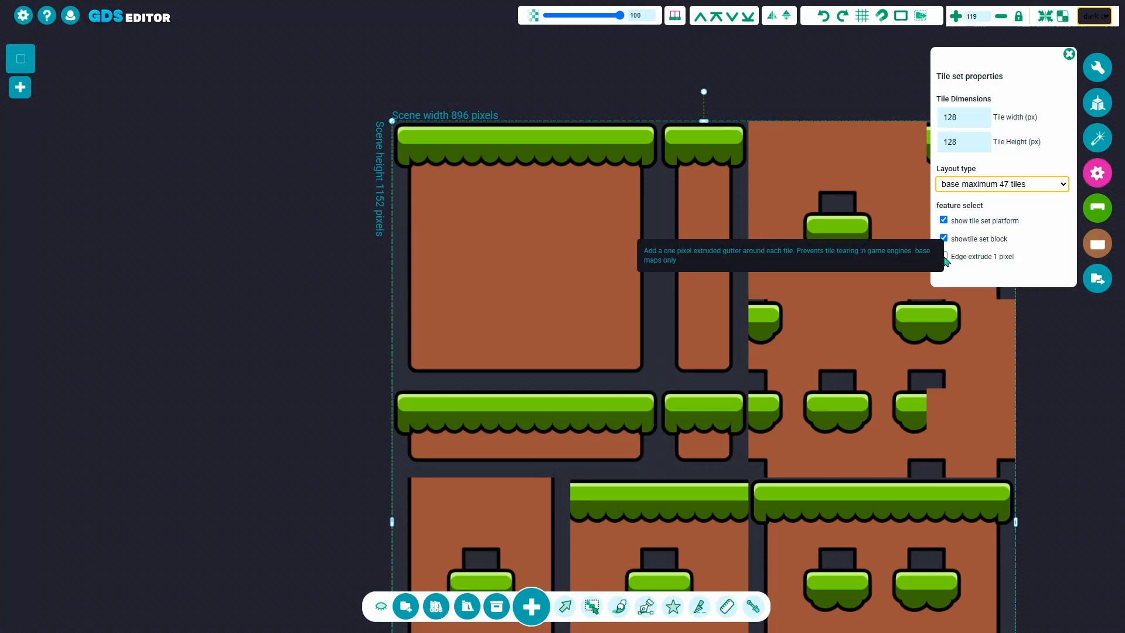
{"action": "scroll", "coordinate": [624, 305], "scroll_direction": "up", "scroll_amount": 1}
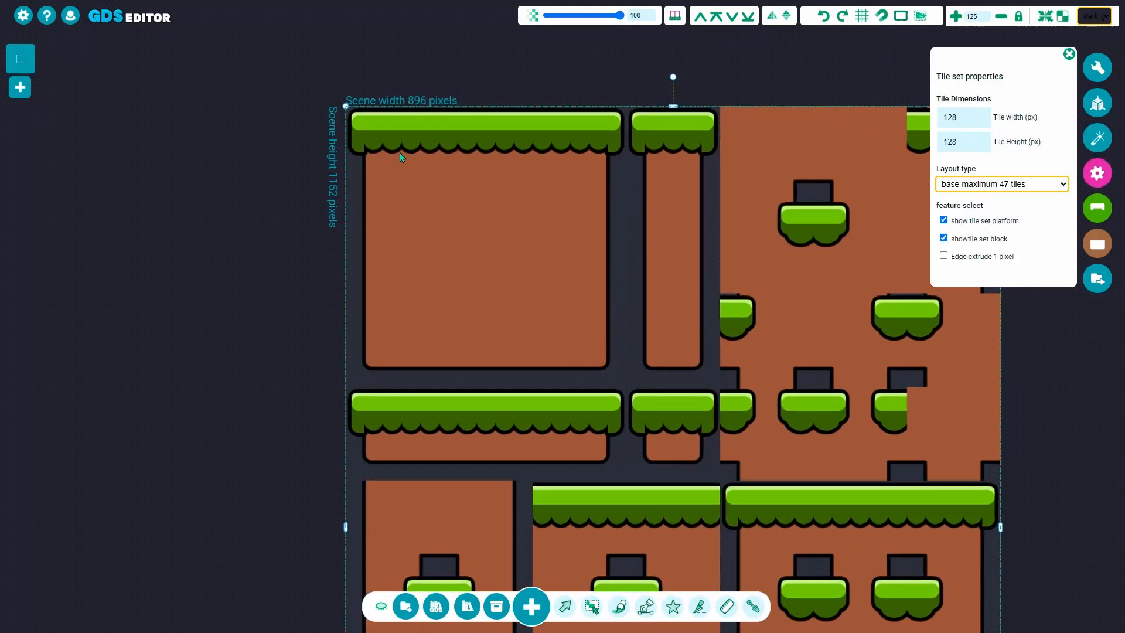
{"action": "left_click", "coordinate": [943, 256]}
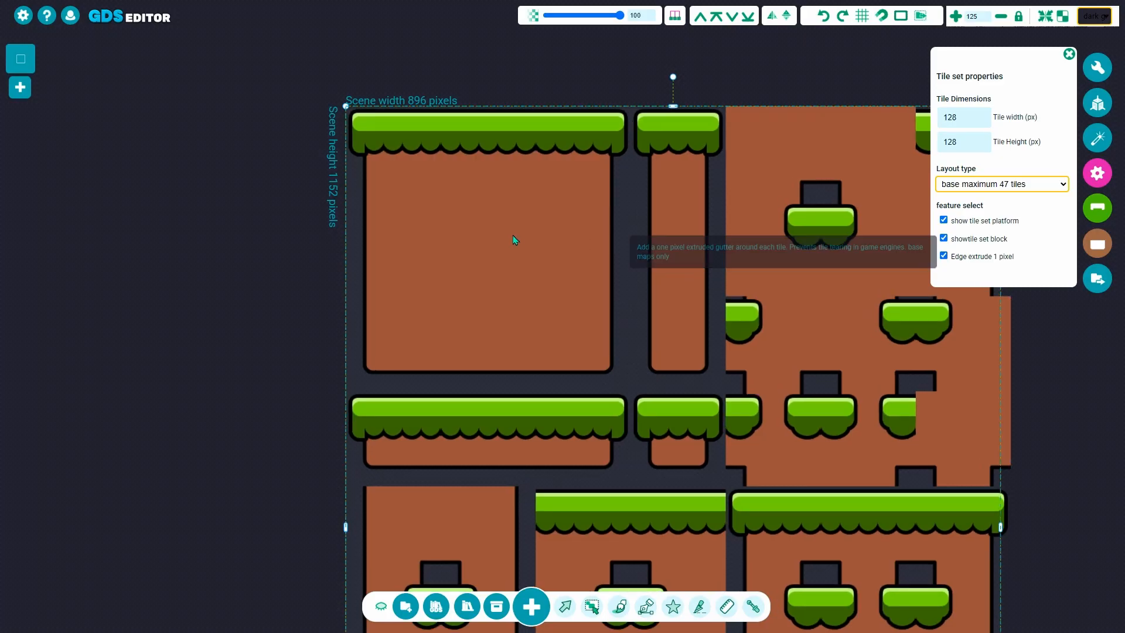
{"action": "left_click", "coordinate": [1069, 55]}
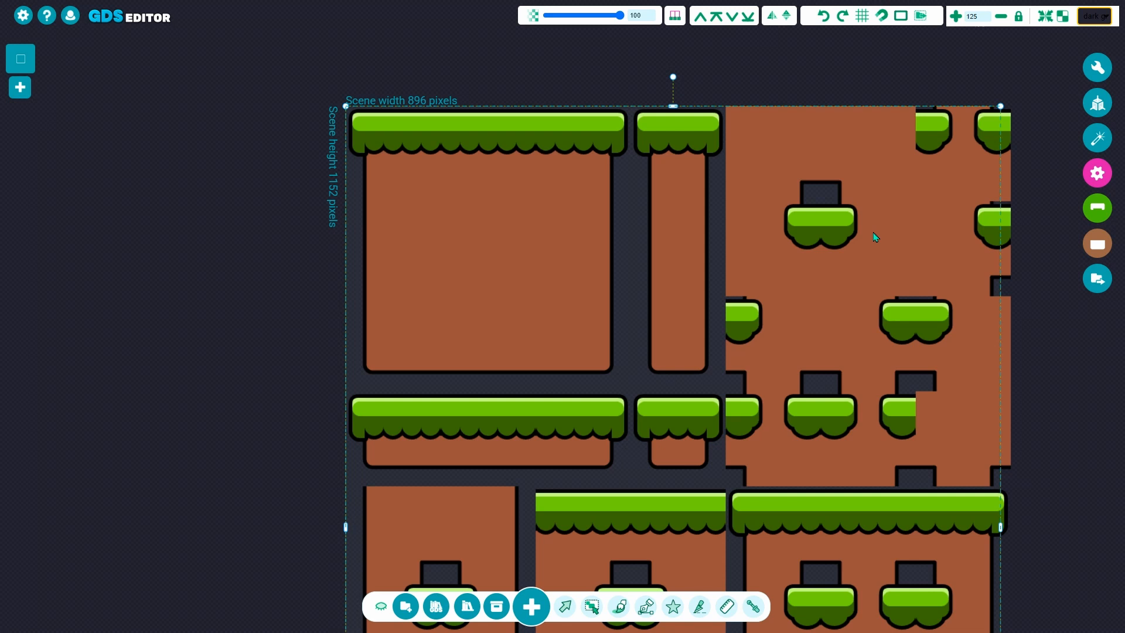
- Open the component slicing of the extruded tile set and display all of its slices over the artwork
{"action": "left_click", "coordinate": [1095, 68]}
{"action": "left_click", "coordinate": [1002, 159]}
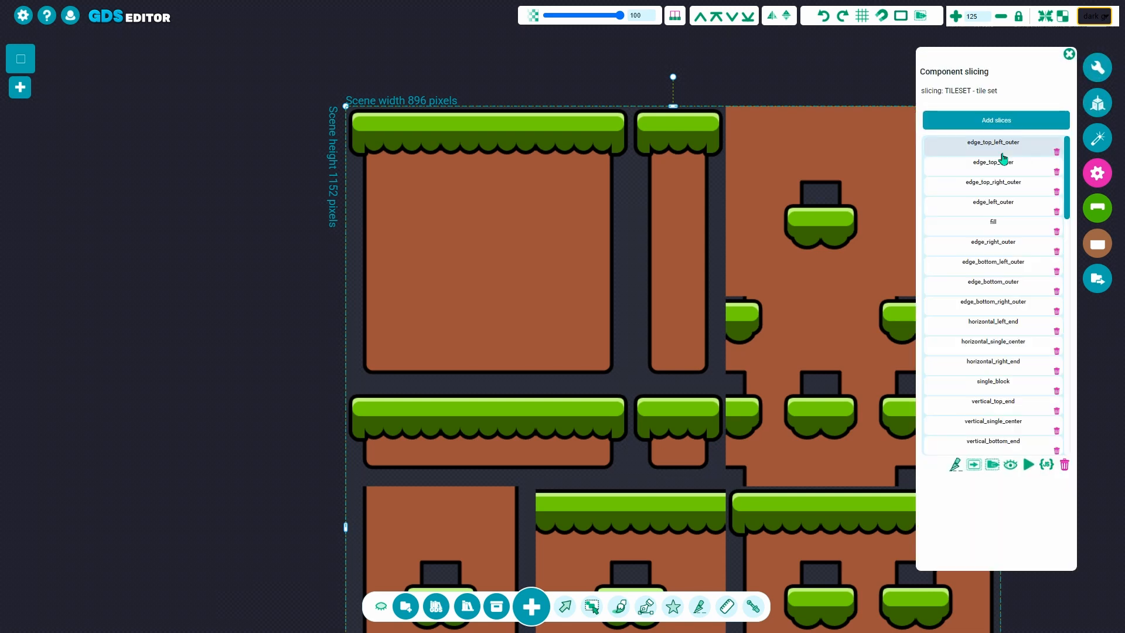
{"action": "left_click", "coordinate": [1010, 466]}
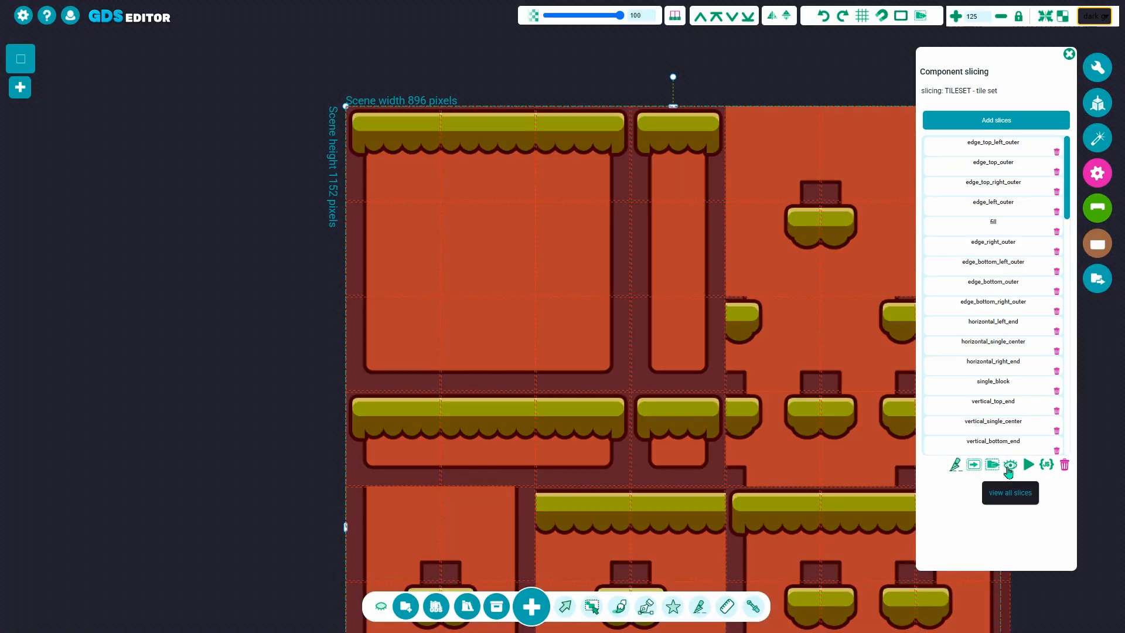
- Examine the gutters between neighbouring slices up close along the grass edge, then across the whole extruded tile set
{"action": "scroll", "coordinate": [448, 205], "scroll_direction": "up", "scroll_amount": 8}
{"action": "scroll", "coordinate": [465, 175], "scroll_direction": "down", "scroll_amount": 4}
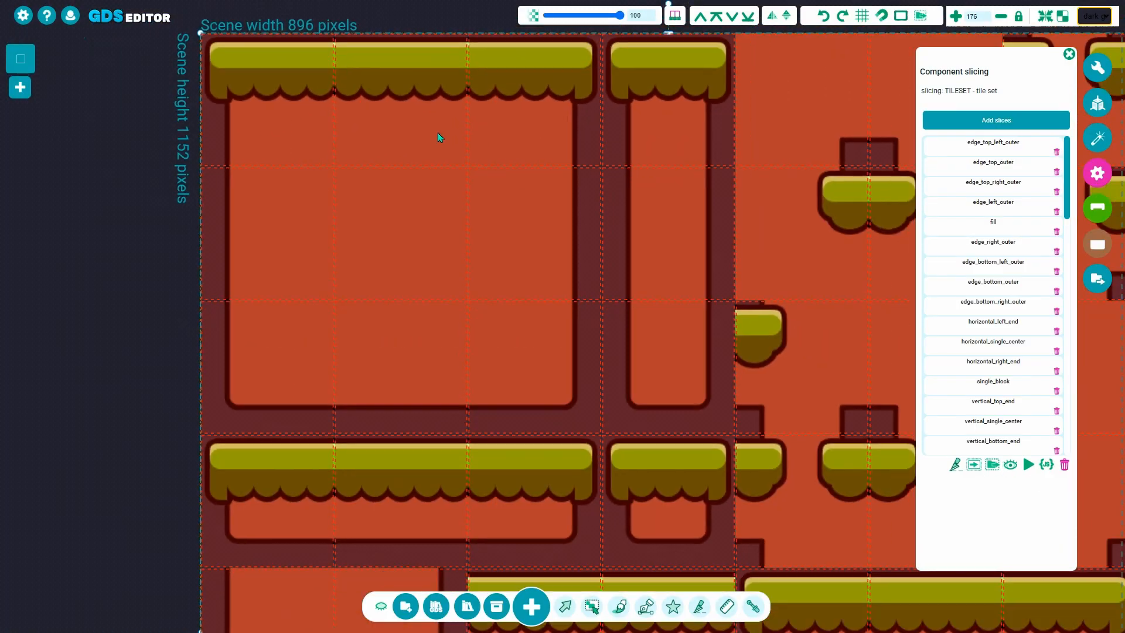
{"action": "scroll", "coordinate": [438, 134], "scroll_direction": "up", "scroll_amount": 4}
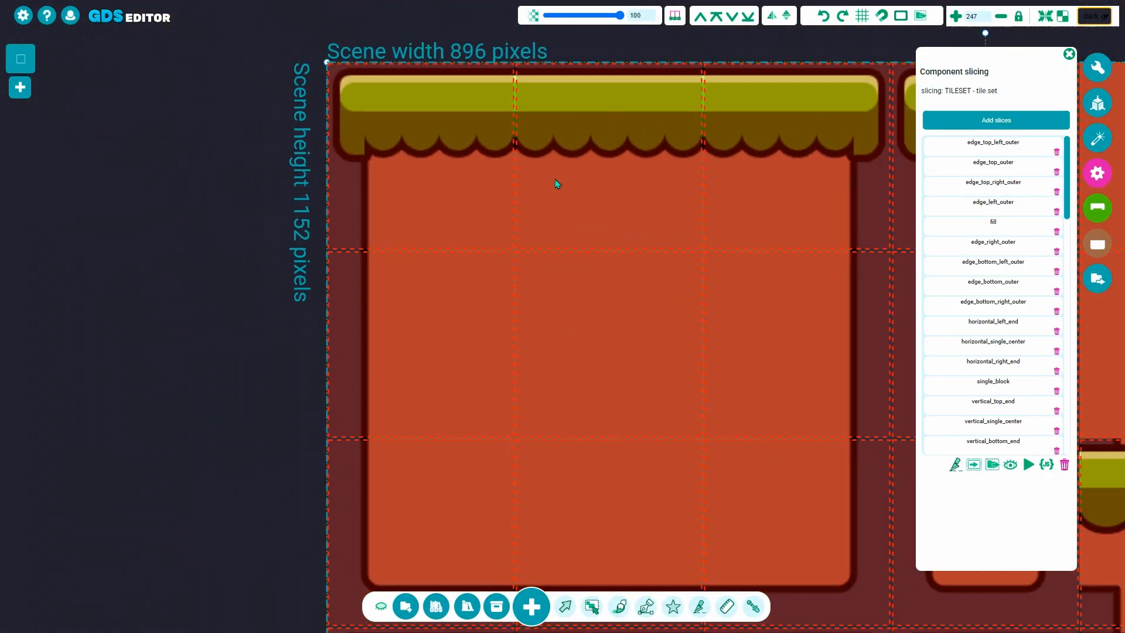
{"action": "scroll", "coordinate": [556, 182], "scroll_direction": "up", "scroll_amount": 1}
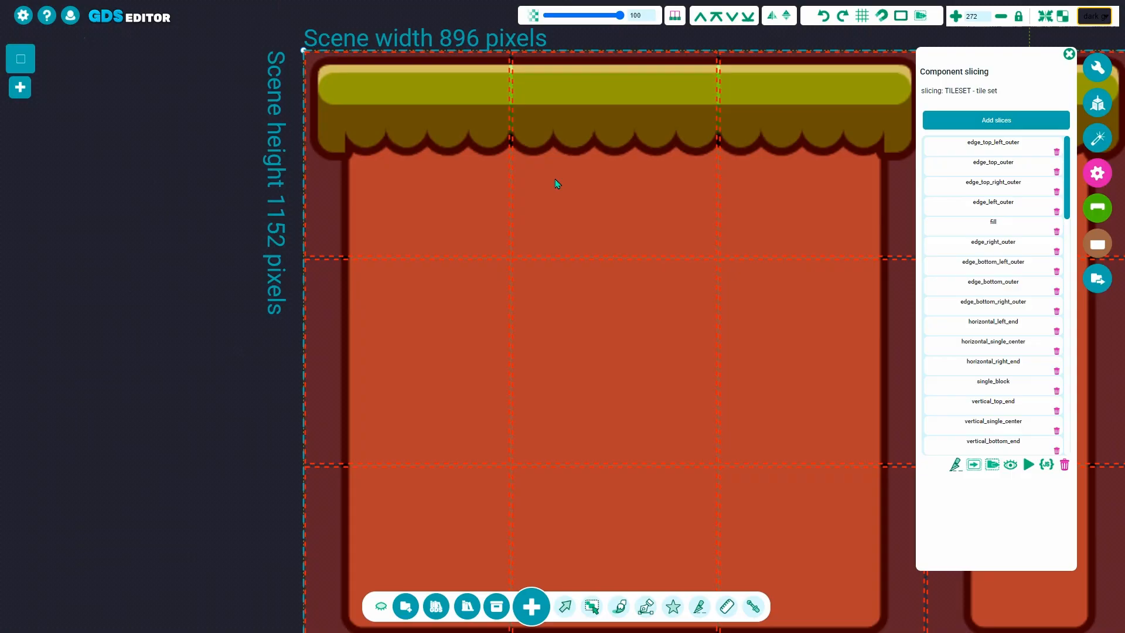
{"action": "scroll", "coordinate": [555, 182], "scroll_direction": "up", "scroll_amount": 3}
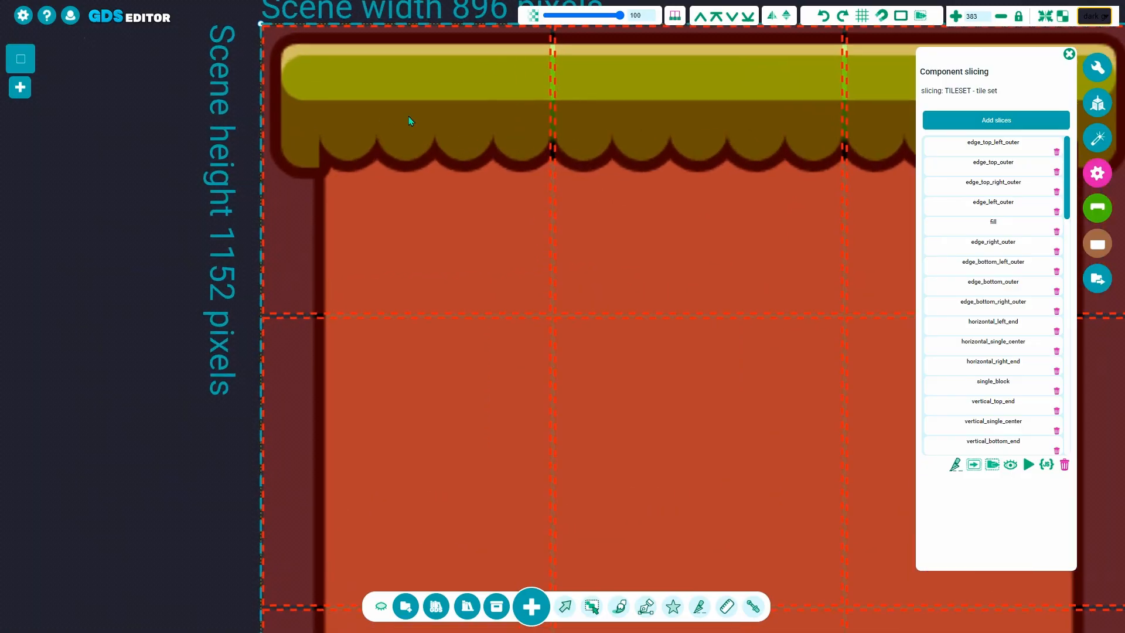
{"action": "scroll", "coordinate": [556, 163], "scroll_direction": "up", "scroll_amount": 18}
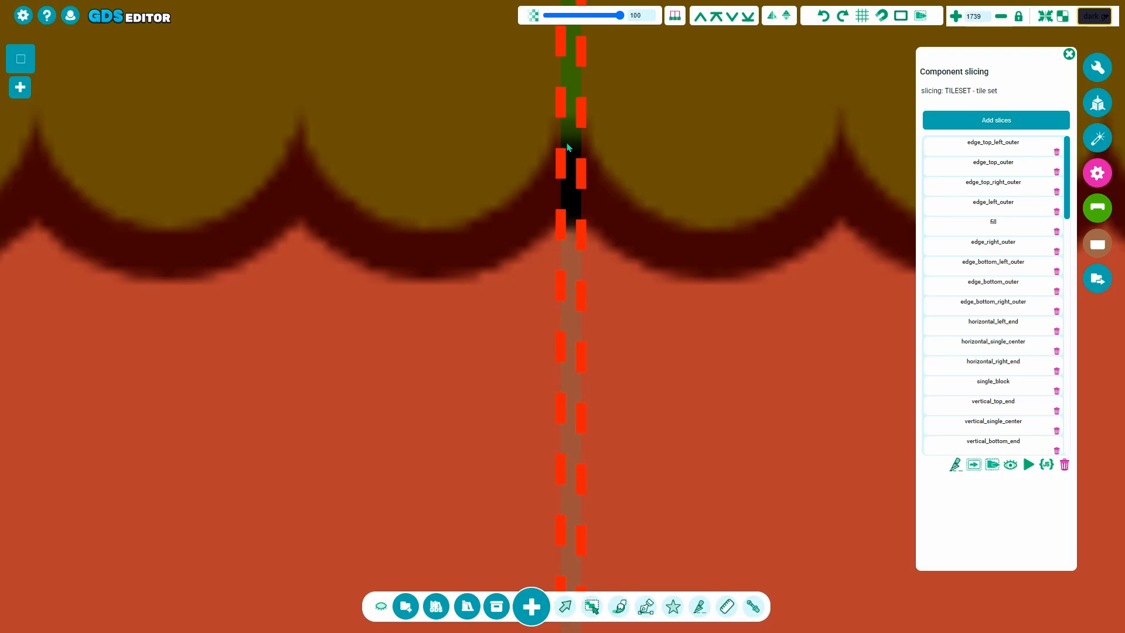
{"action": "scroll", "coordinate": [562, 150], "scroll_direction": "down", "scroll_amount": 13}
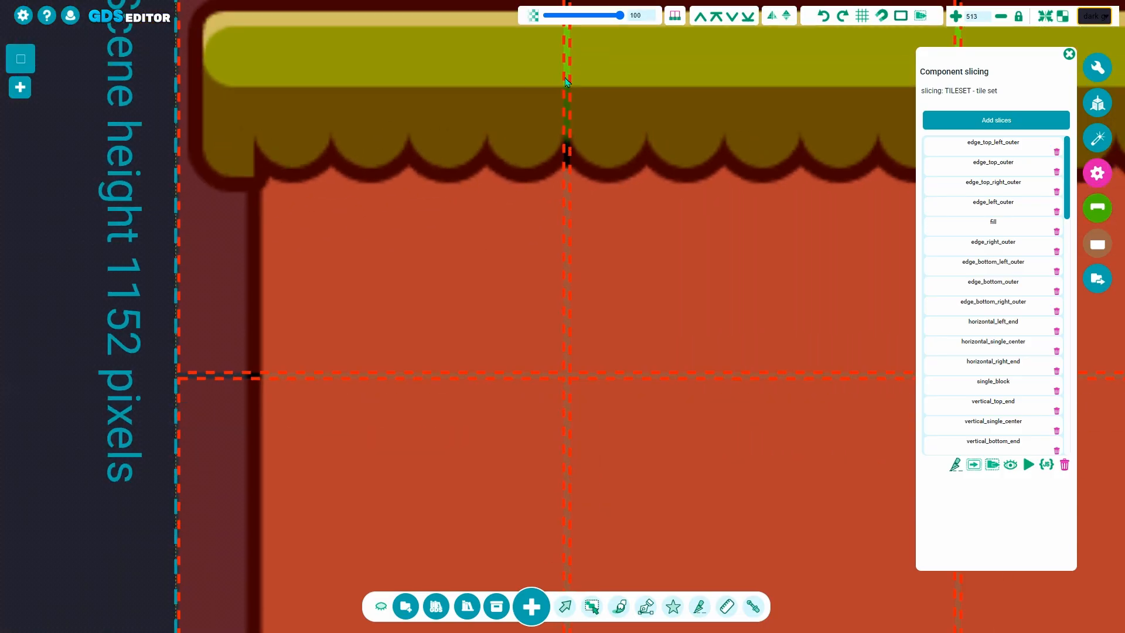
{"action": "scroll", "coordinate": [440, 406], "scroll_direction": "down", "scroll_amount": 10}
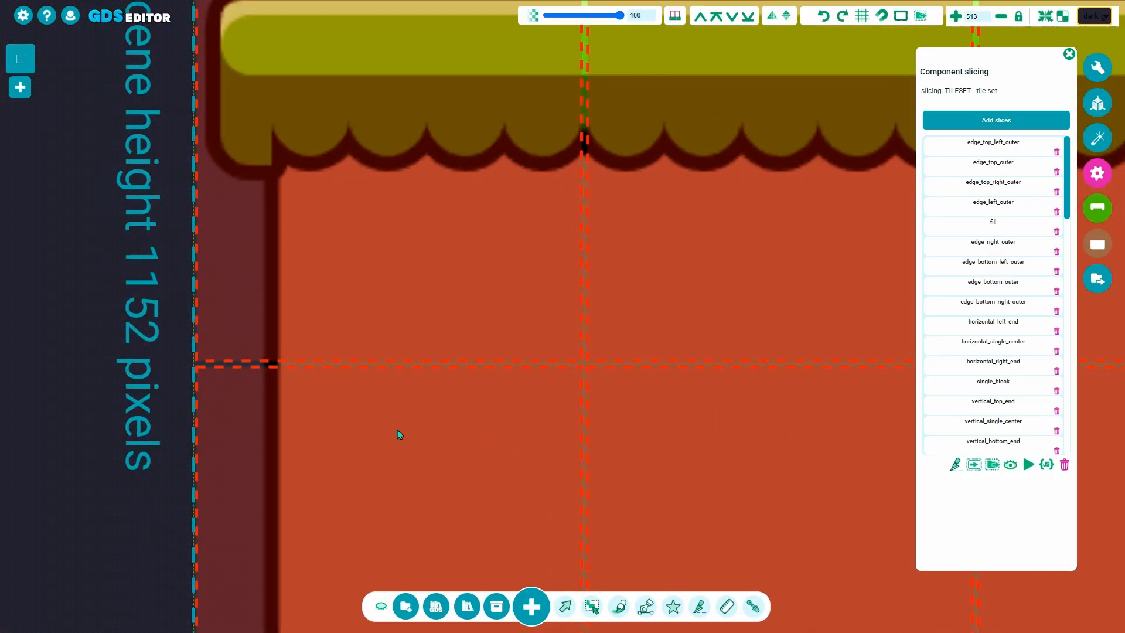
{"action": "scroll", "coordinate": [502, 285], "scroll_direction": "down", "scroll_amount": 6}
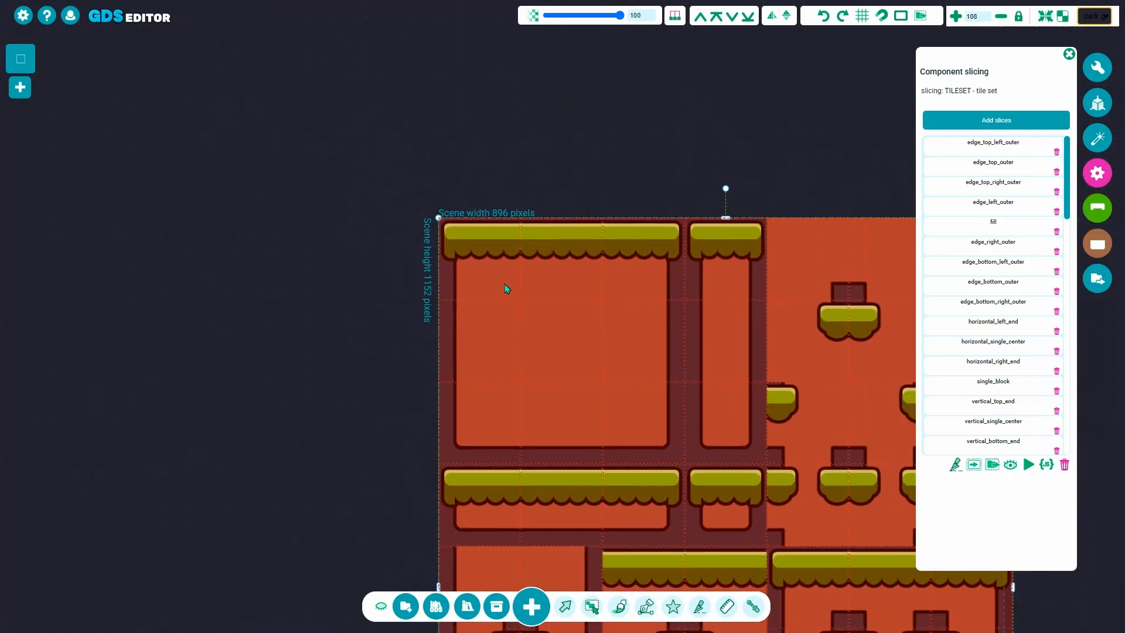
{"action": "scroll", "coordinate": [709, 369], "scroll_direction": "up", "scroll_amount": 7}
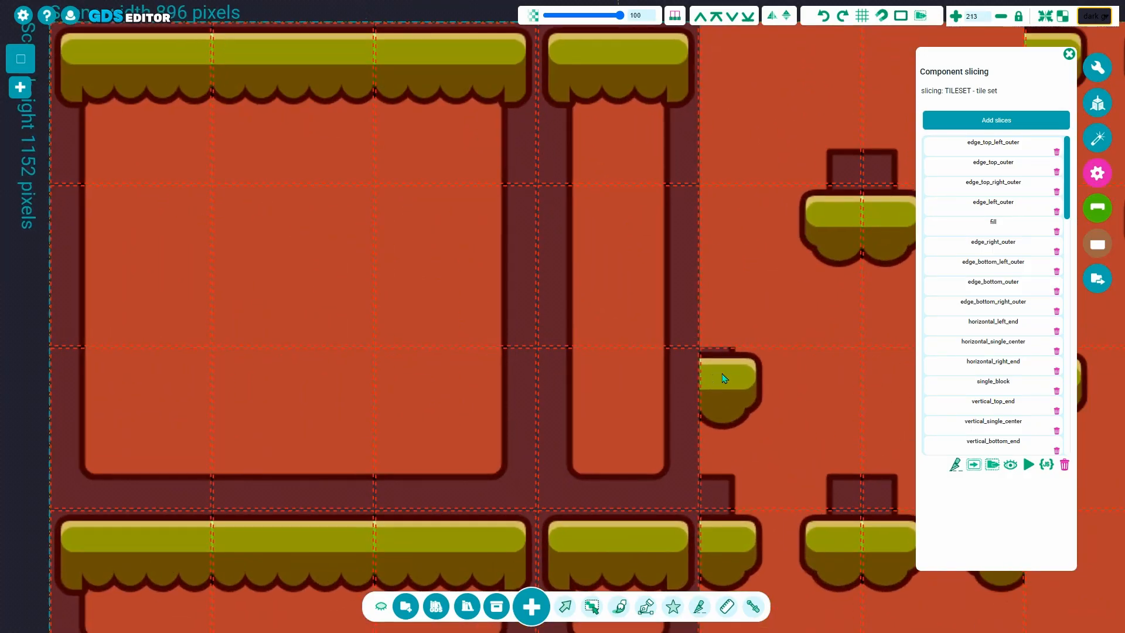
{"action": "scroll", "coordinate": [659, 356], "scroll_direction": "down", "scroll_amount": 5}
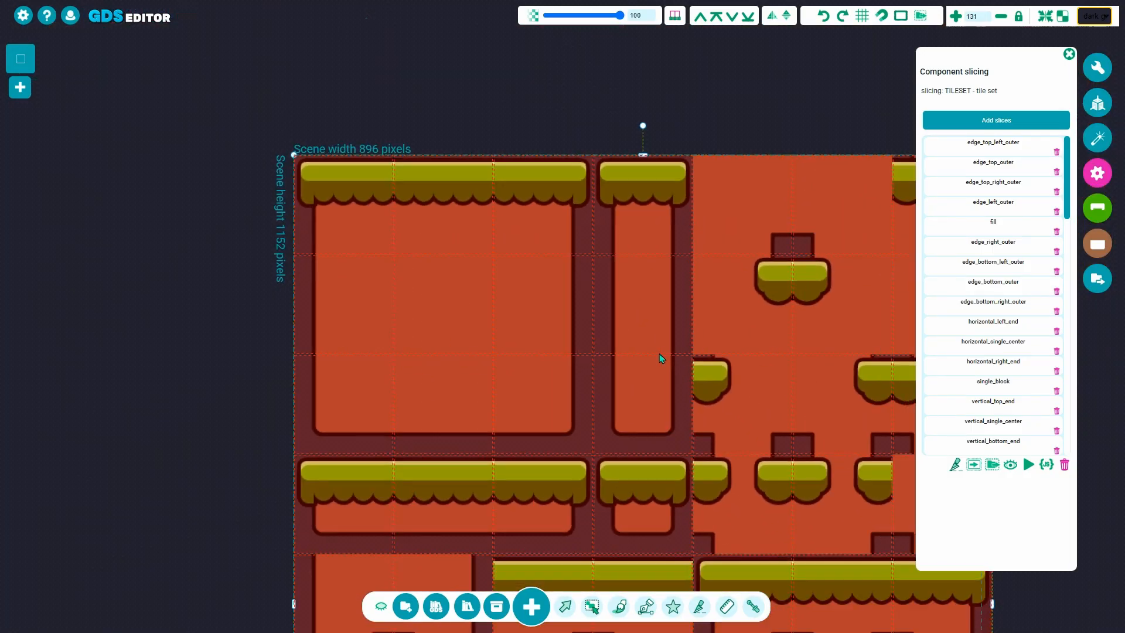
{"action": "scroll", "coordinate": [674, 351], "scroll_direction": "down", "scroll_amount": 2}
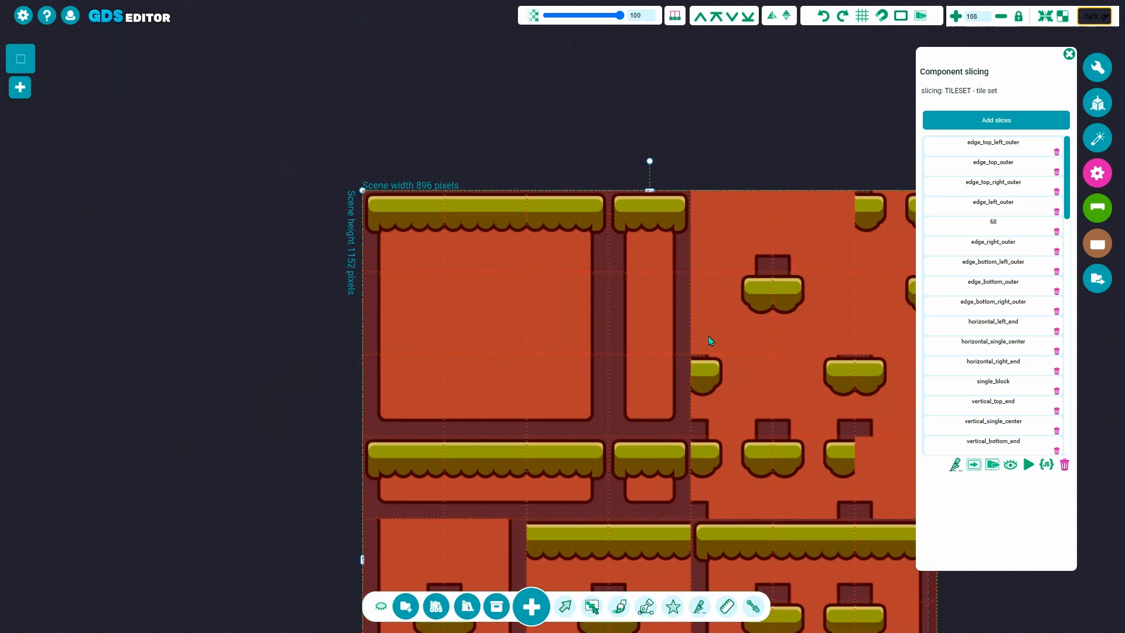
{"action": "scroll", "coordinate": [664, 343], "scroll_direction": "down", "scroll_amount": 2}
{"action": "scroll", "coordinate": [664, 343], "scroll_direction": "up", "scroll_amount": 2}
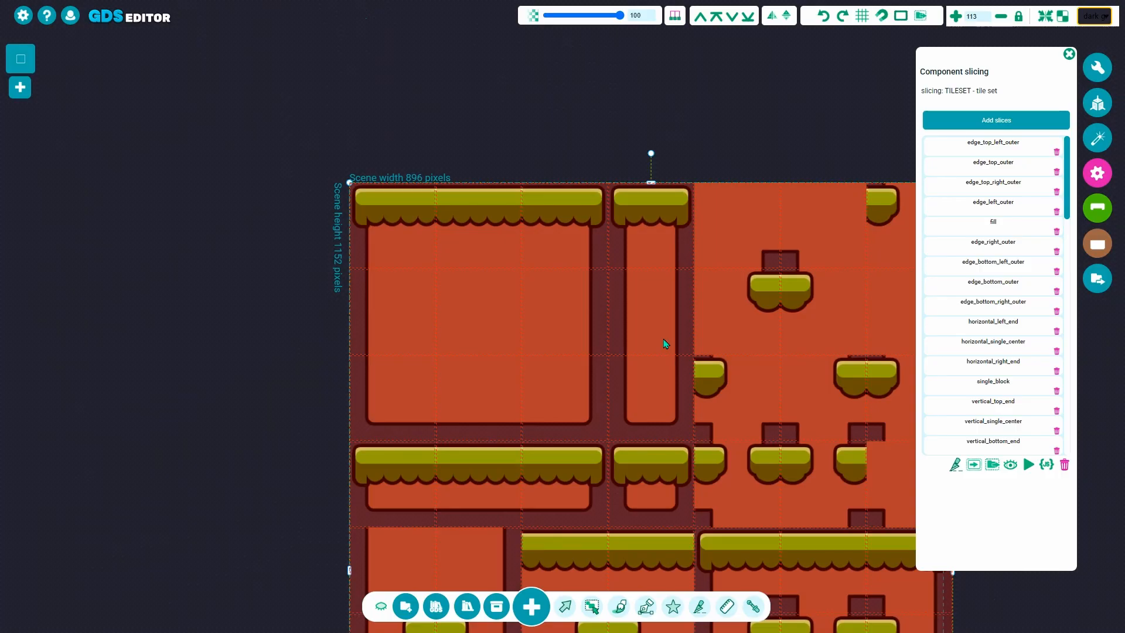
{"action": "scroll", "coordinate": [664, 344], "scroll_direction": "down", "scroll_amount": 2}
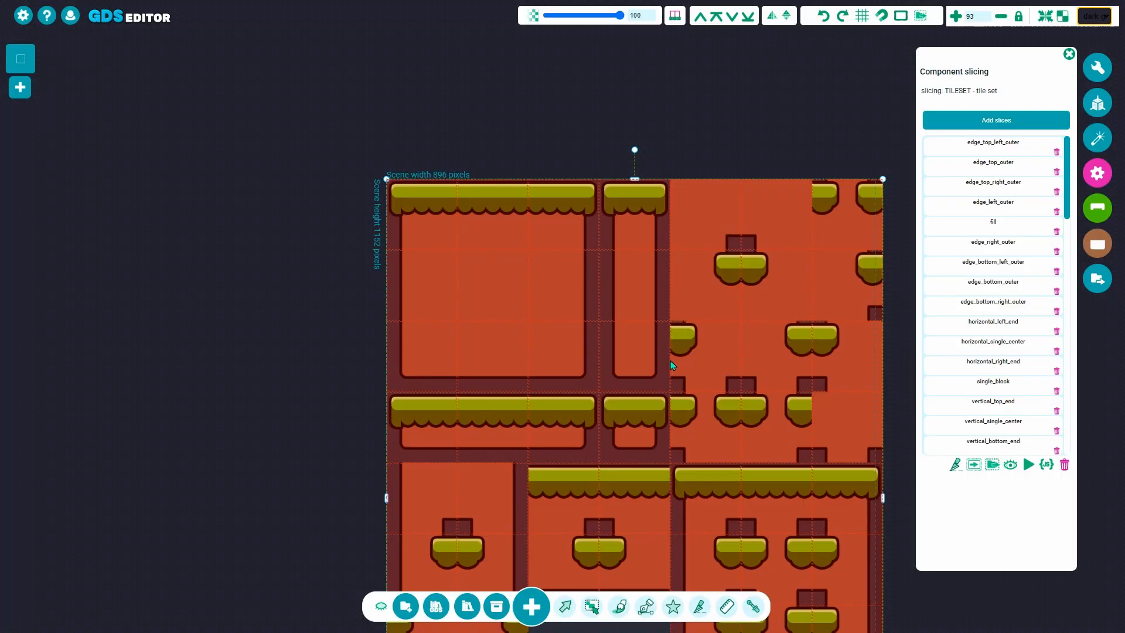
- Close the component slicing and turn off the tile set's 1 pixel edge extrusion
{"action": "left_click", "coordinate": [1069, 54]}
{"action": "left_click", "coordinate": [1098, 176]}
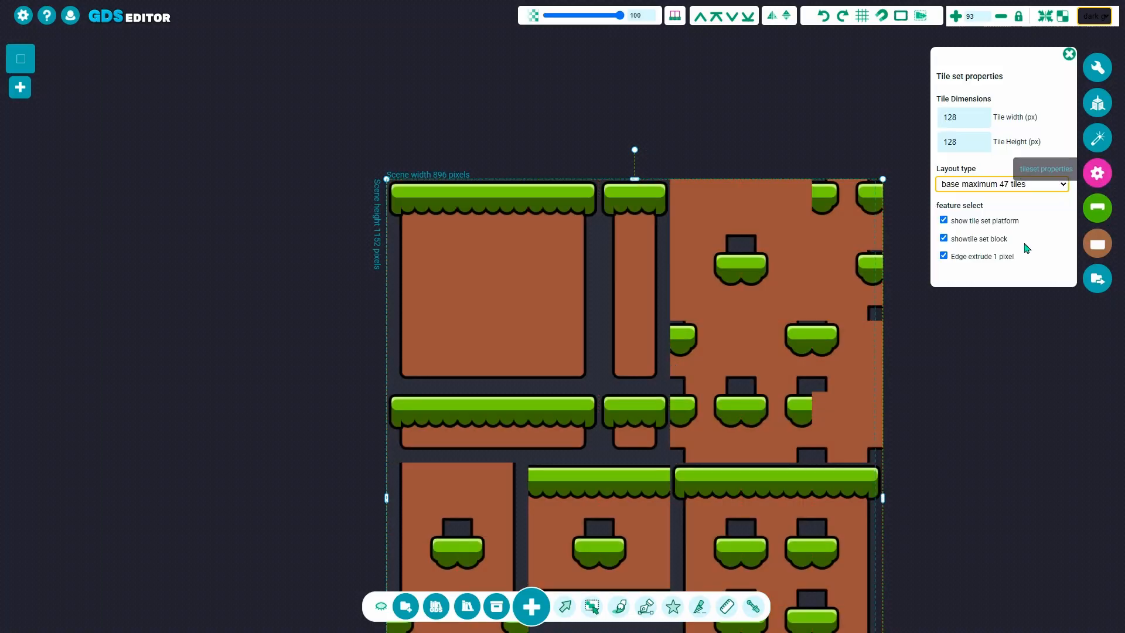
{"action": "left_click", "coordinate": [945, 256]}
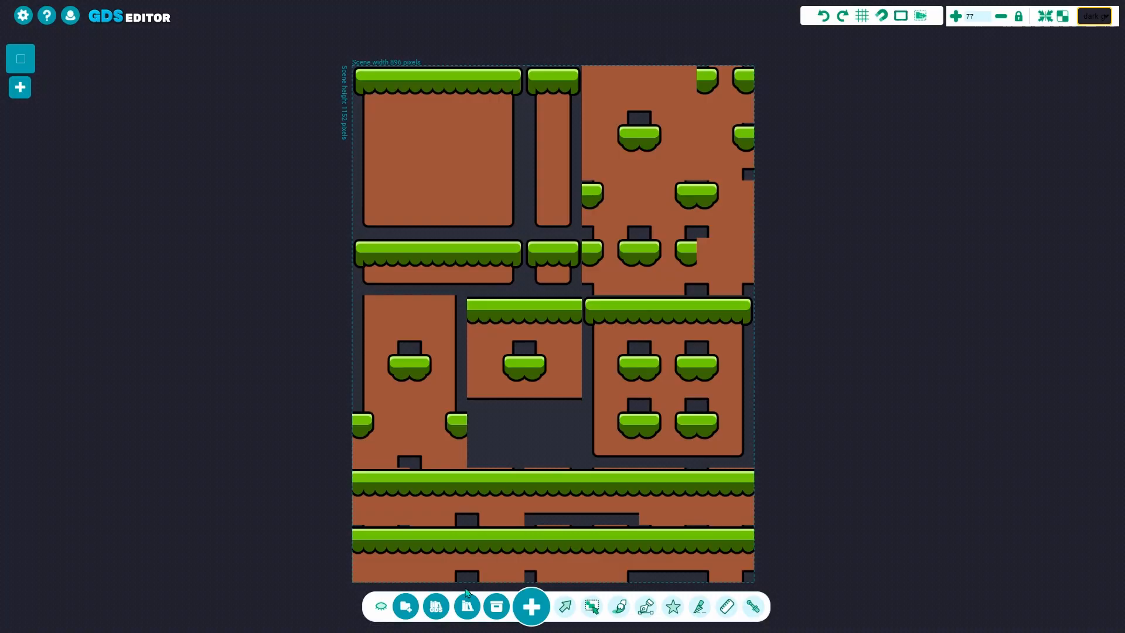
- Browse the essentials asset library and import the ice tileset into the existing scene
{"action": "left_click", "coordinate": [469, 609]}
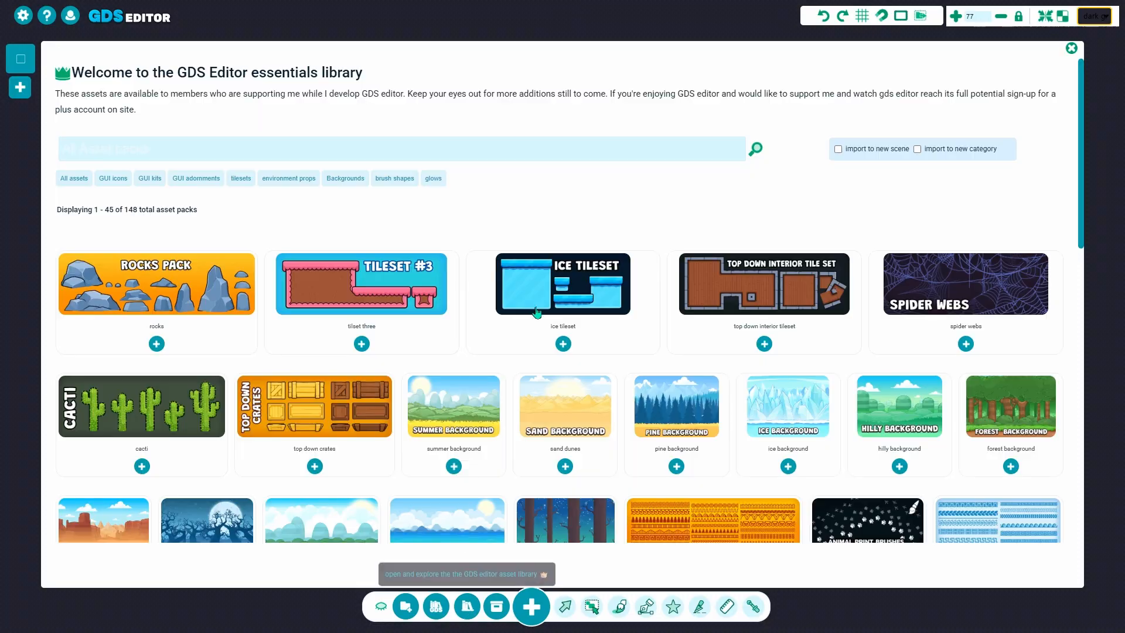
{"action": "scroll", "coordinate": [141, 287], "scroll_direction": "down", "scroll_amount": 1}
{"action": "scroll", "coordinate": [527, 344], "scroll_direction": "up", "scroll_amount": 1}
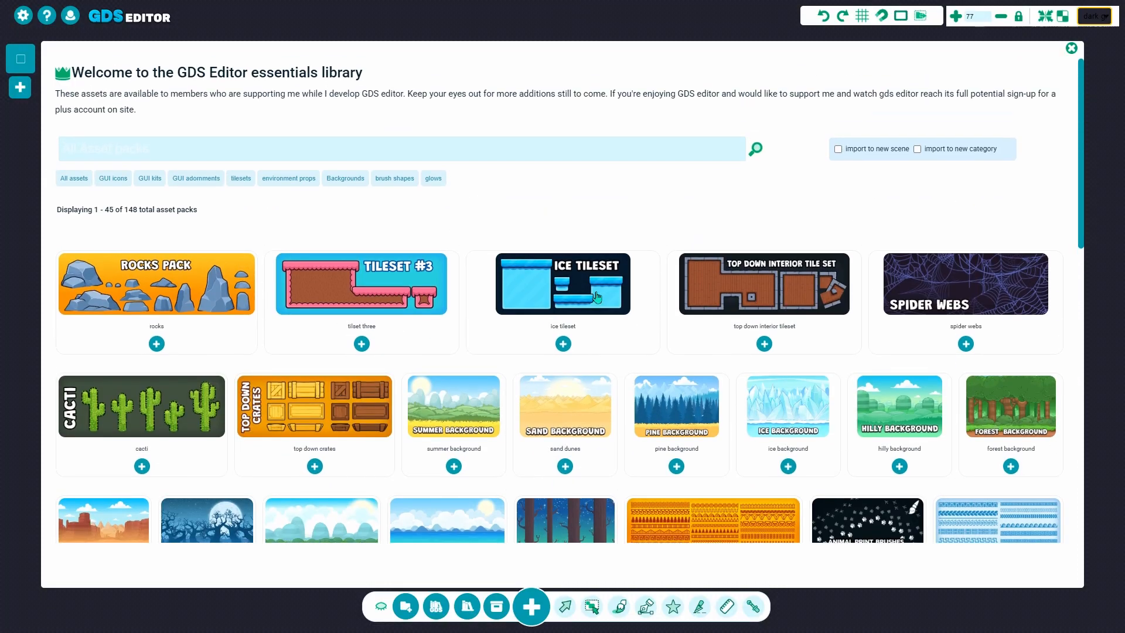
{"action": "scroll", "coordinate": [567, 240], "scroll_direction": "down", "scroll_amount": 8}
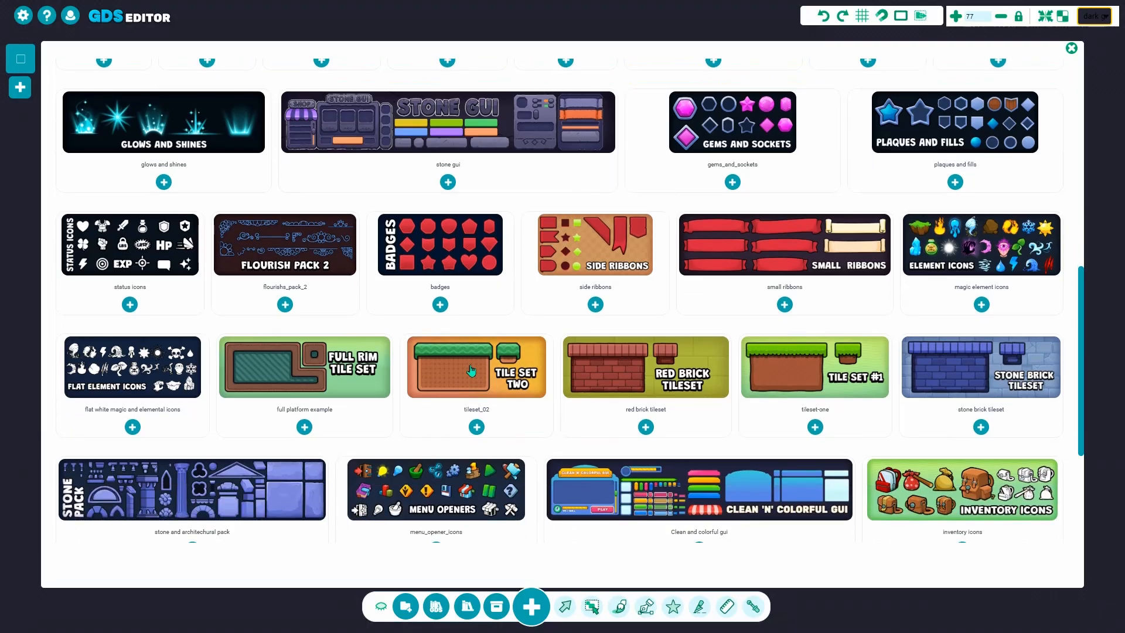
{"action": "scroll", "coordinate": [730, 342], "scroll_direction": "up", "scroll_amount": 5}
{"action": "scroll", "coordinate": [731, 343], "scroll_direction": "up", "scroll_amount": 4}
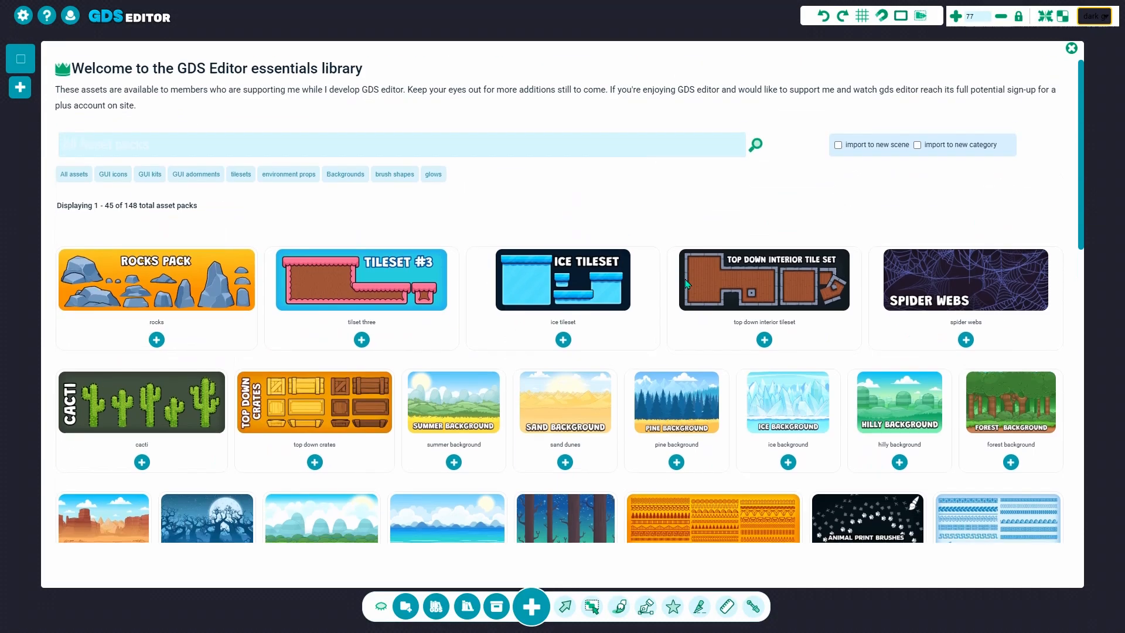
{"action": "left_click", "coordinate": [538, 287]}
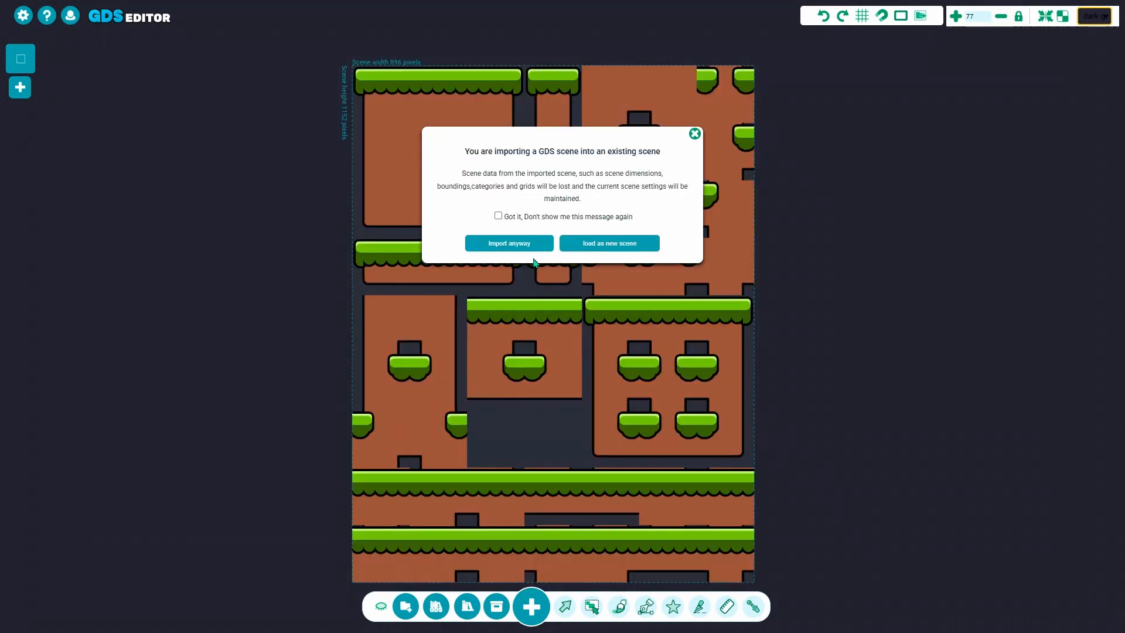
{"action": "left_click", "coordinate": [504, 243]}
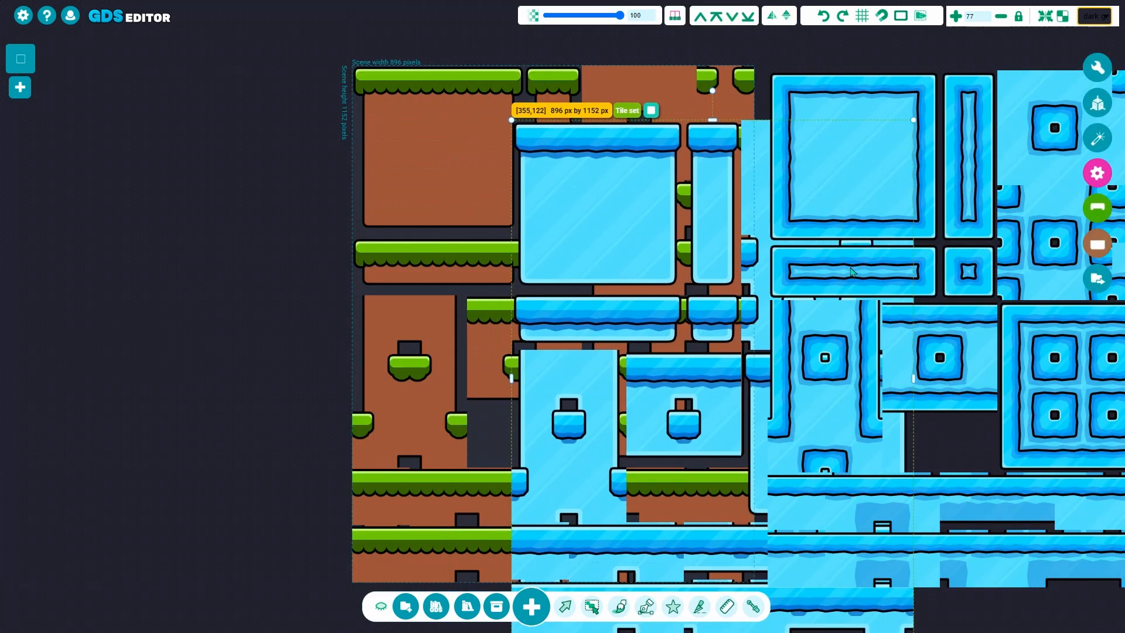
- Replace the block texture of the imported ice tile set with the wood grain tileset texture from the texture library
{"action": "middle_click_drag", "start_coordinate": [375, 250], "coordinate": [196, 268]}
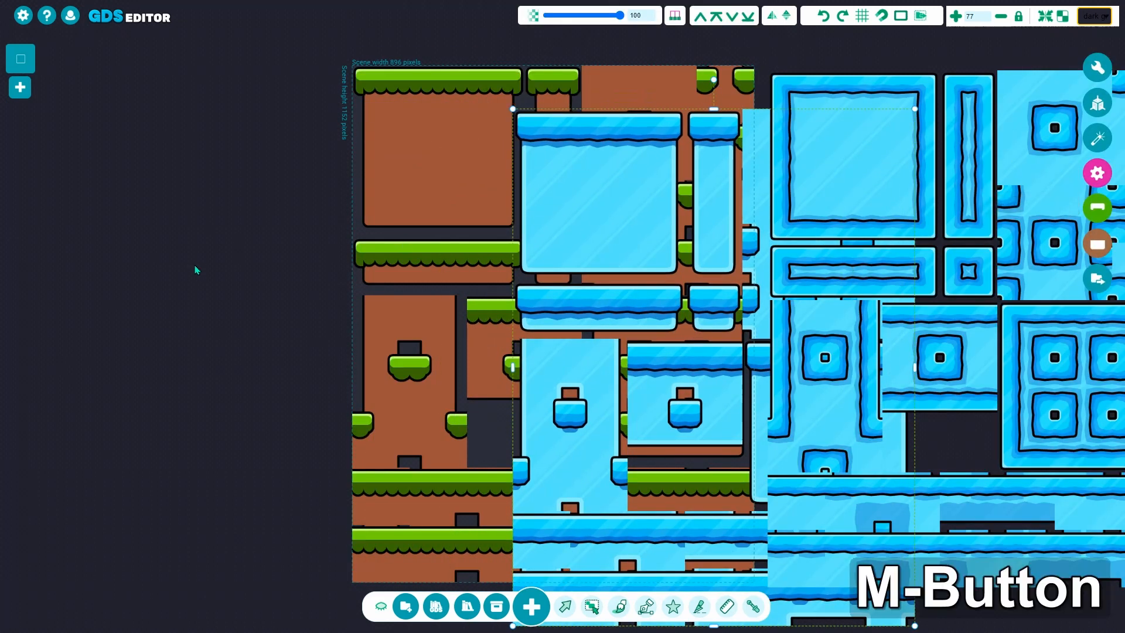
{"action": "left_click", "coordinate": [455, 242]}
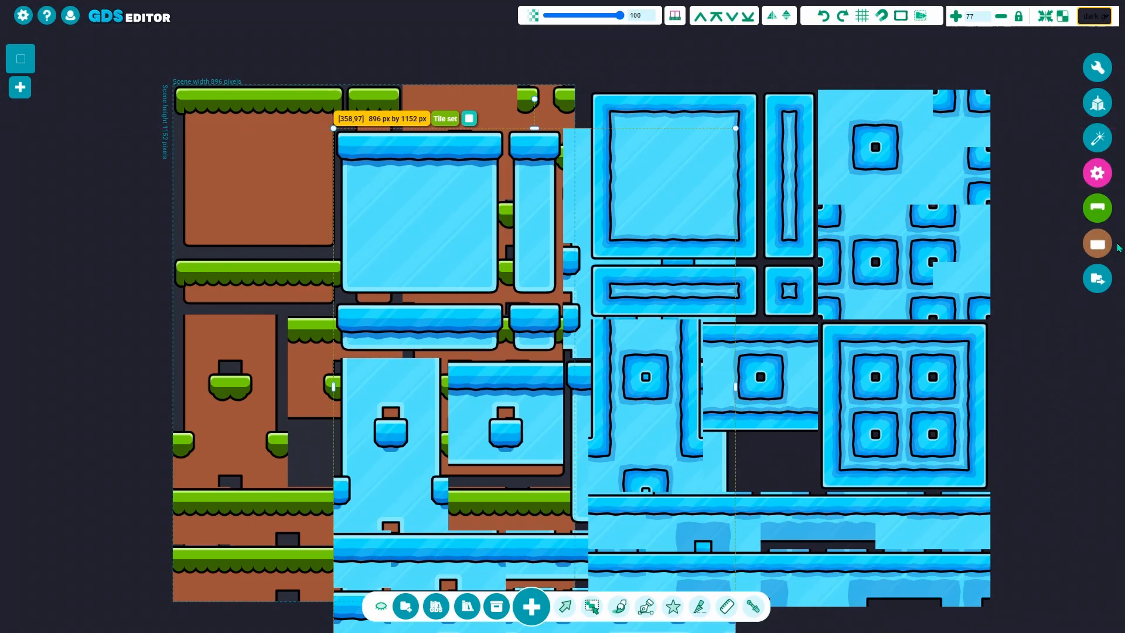
{"action": "left_click", "coordinate": [1098, 246]}
{"action": "left_click", "coordinate": [1037, 147]}
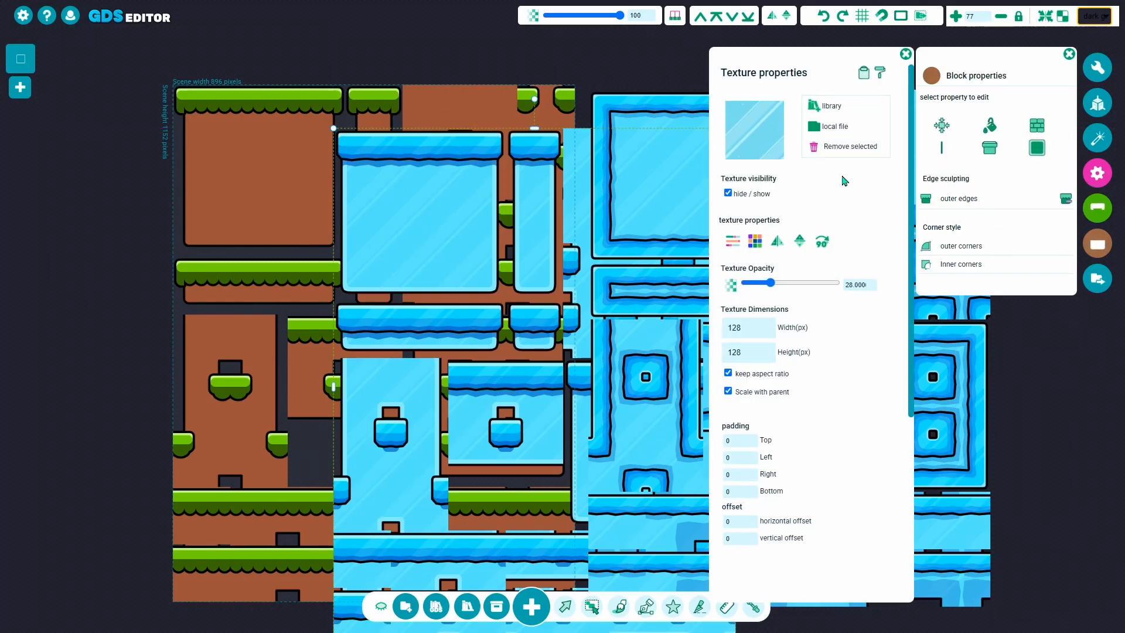
{"action": "left_click", "coordinate": [822, 111]}
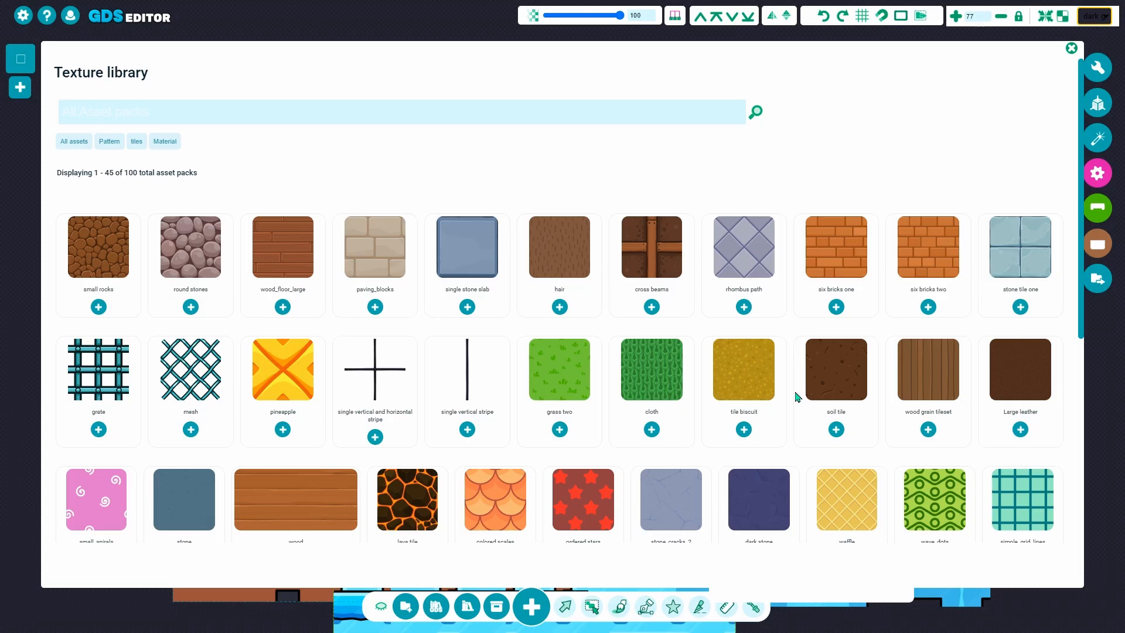
{"action": "left_click", "coordinate": [952, 370]}
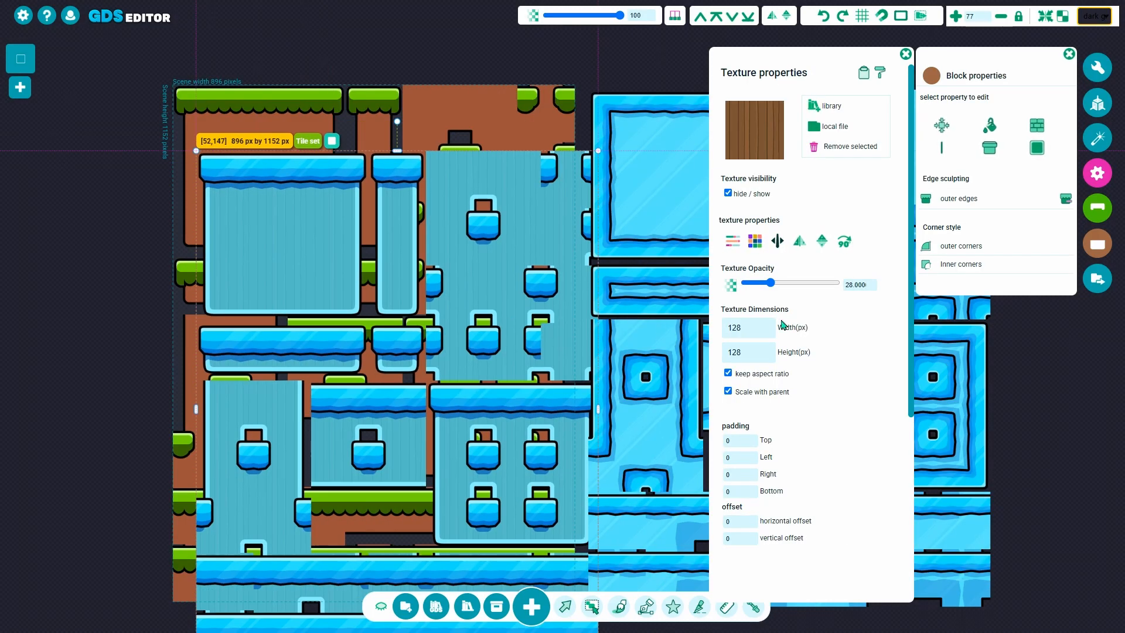
- Set the wood grain block texture's opacity to 100 and check it across the ice tile set
{"action": "left_click", "coordinate": [837, 283]}
{"action": "scroll", "coordinate": [367, 295], "scroll_direction": "up", "scroll_amount": 6}
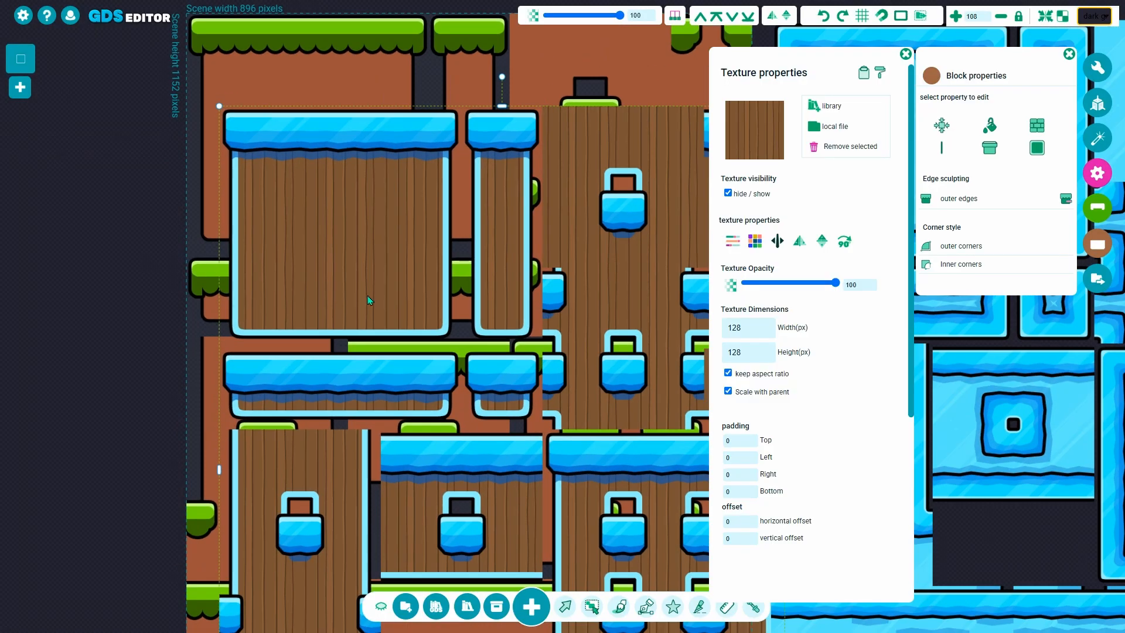
{"action": "scroll", "coordinate": [349, 292], "scroll_direction": "down", "scroll_amount": 6}
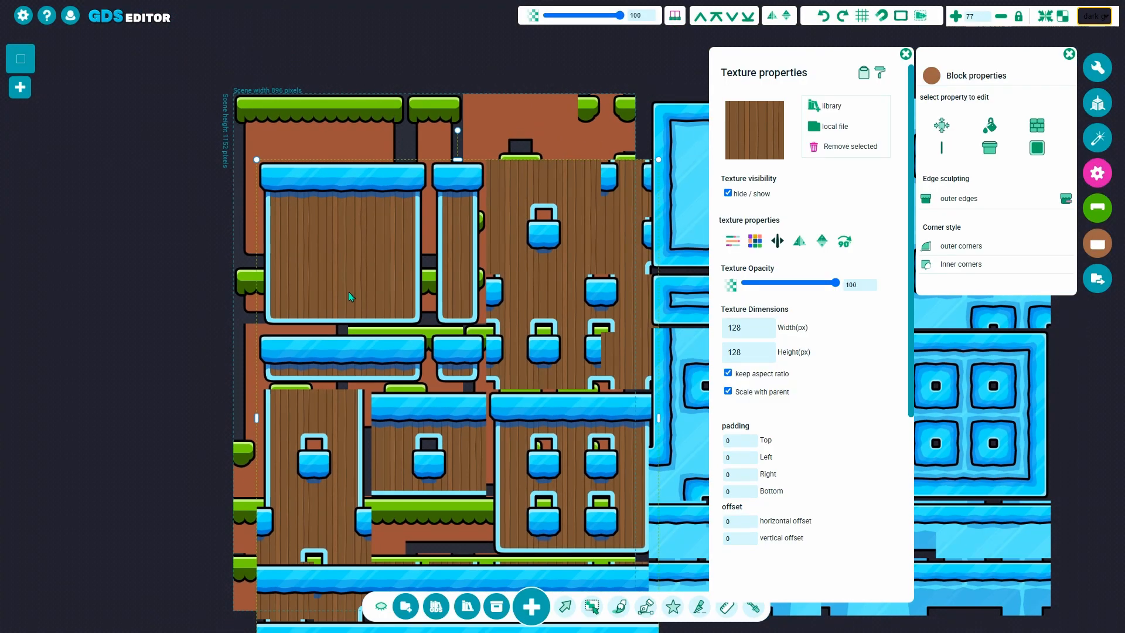
- Move the wood-textured ice tile set out from behind the blue ice tile set to the left side of the grass tile set
{"action": "scroll", "coordinate": [349, 292], "scroll_direction": "down", "scroll_amount": 4}
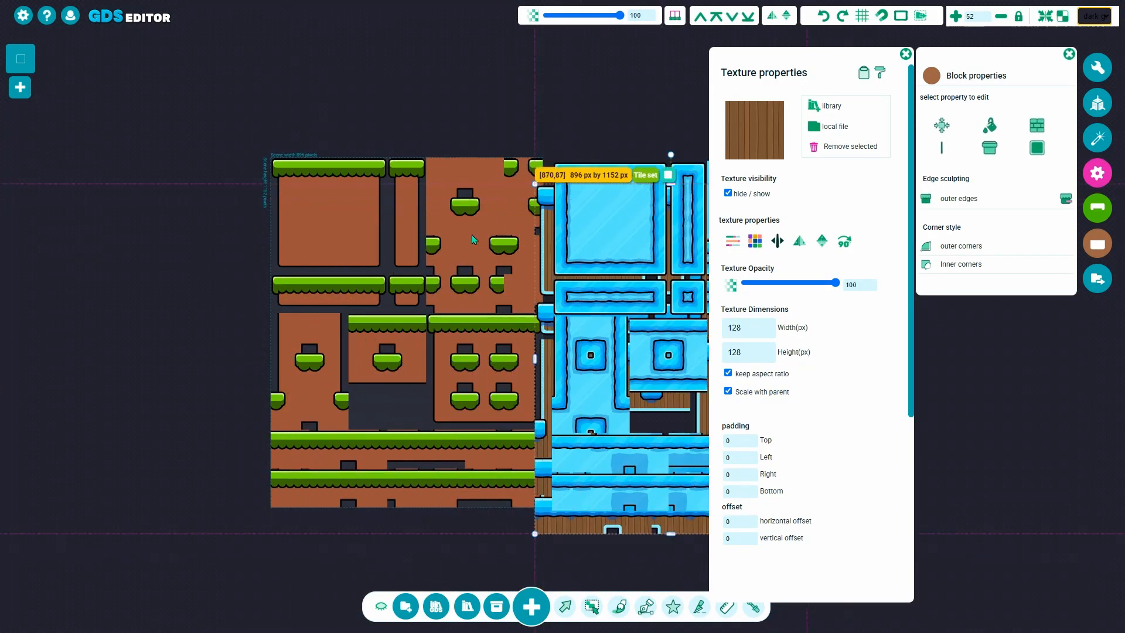
{"action": "left_click_drag", "start_coordinate": [590, 228], "coordinate": [198, 315]}
{"action": "scroll", "coordinate": [202, 293], "scroll_direction": "up", "scroll_amount": 6}
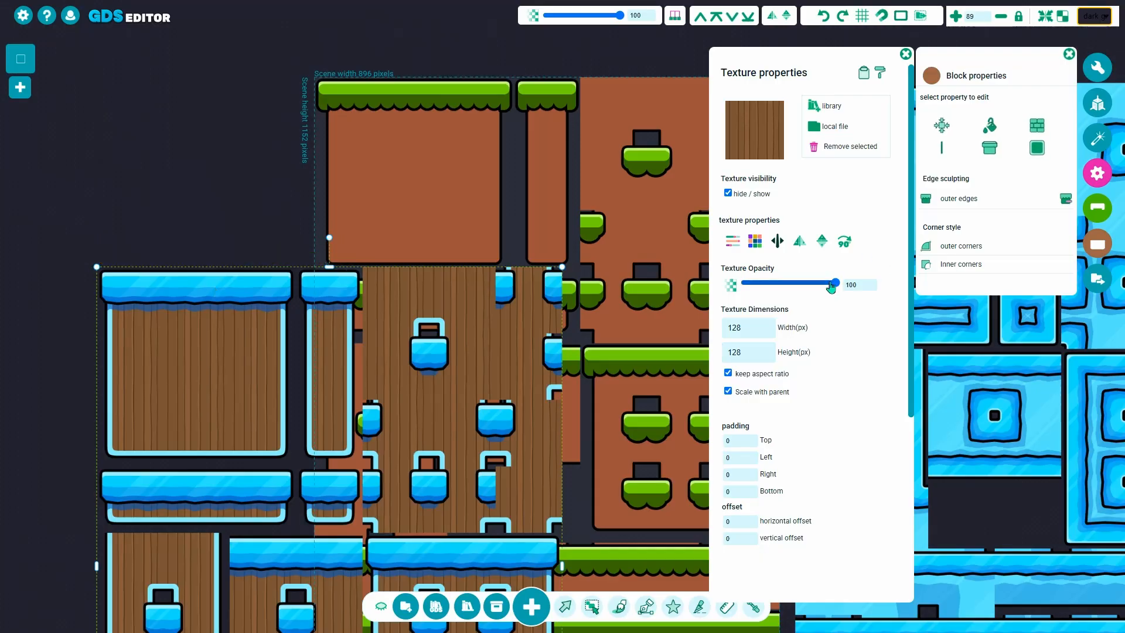
- Open the texture properties of the ice tile set's platform, and close the property settings without changing anything
{"action": "left_click", "coordinate": [1097, 209]}
{"action": "left_click", "coordinate": [990, 149]}
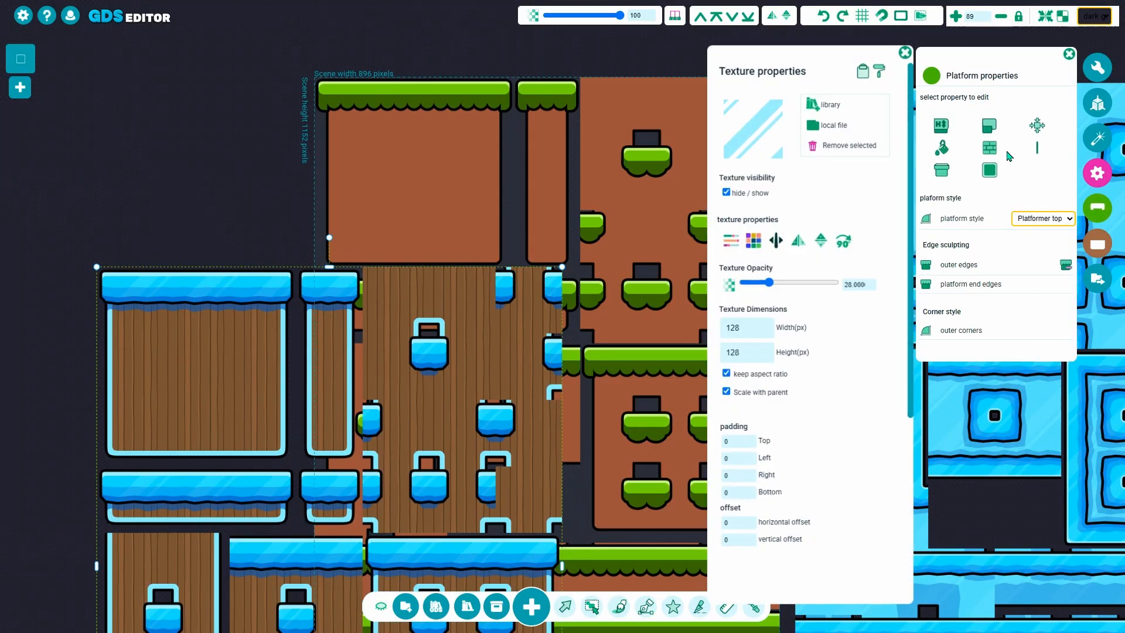
{"action": "left_click", "coordinate": [906, 54]}
{"action": "left_click", "coordinate": [1069, 54]}
- Move the wood-textured ice tile set slightly upward beside the grass tile set
{"action": "scroll", "coordinate": [307, 352], "scroll_direction": "down", "scroll_amount": 5}
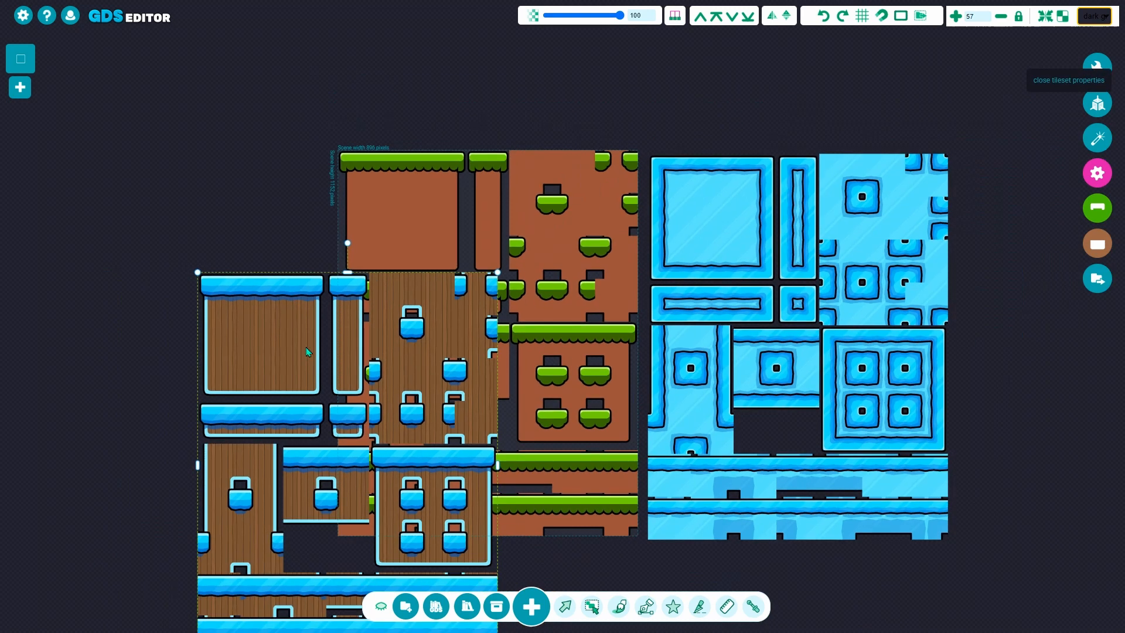
{"action": "left_click_drag", "start_coordinate": [307, 352], "coordinate": [292, 280]}
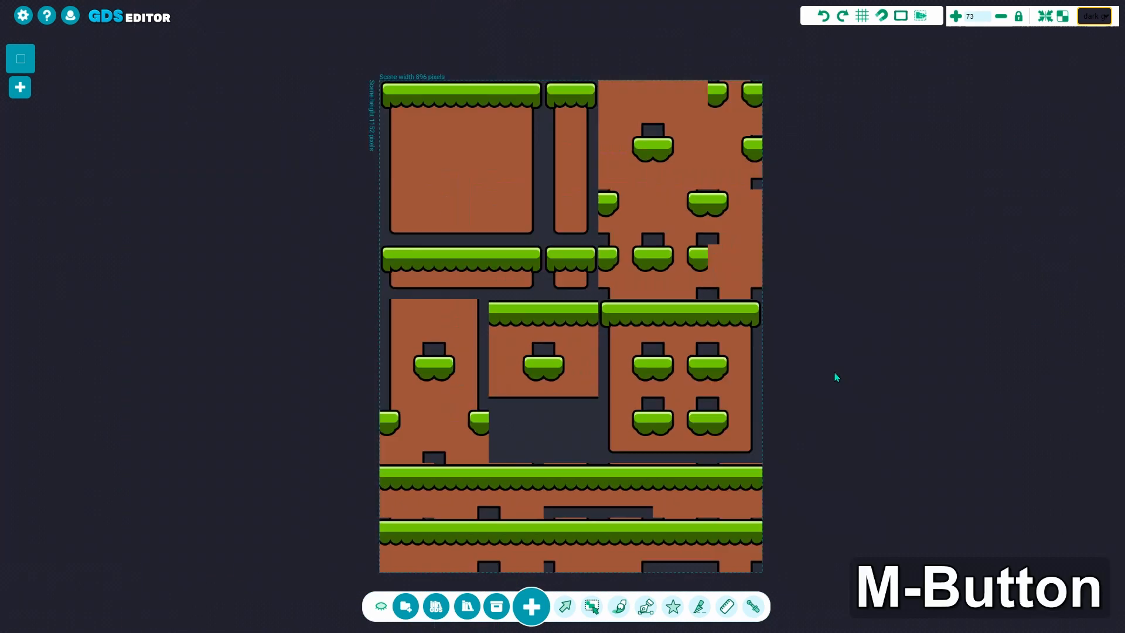
{"action": "scroll", "coordinate": [832, 375], "scroll_direction": "down", "scroll_amount": 2}
{"action": "scroll", "coordinate": [832, 375], "scroll_direction": "up", "scroll_amount": 1}
{"action": "scroll", "coordinate": [879, 375], "scroll_direction": "up", "scroll_amount": 1}
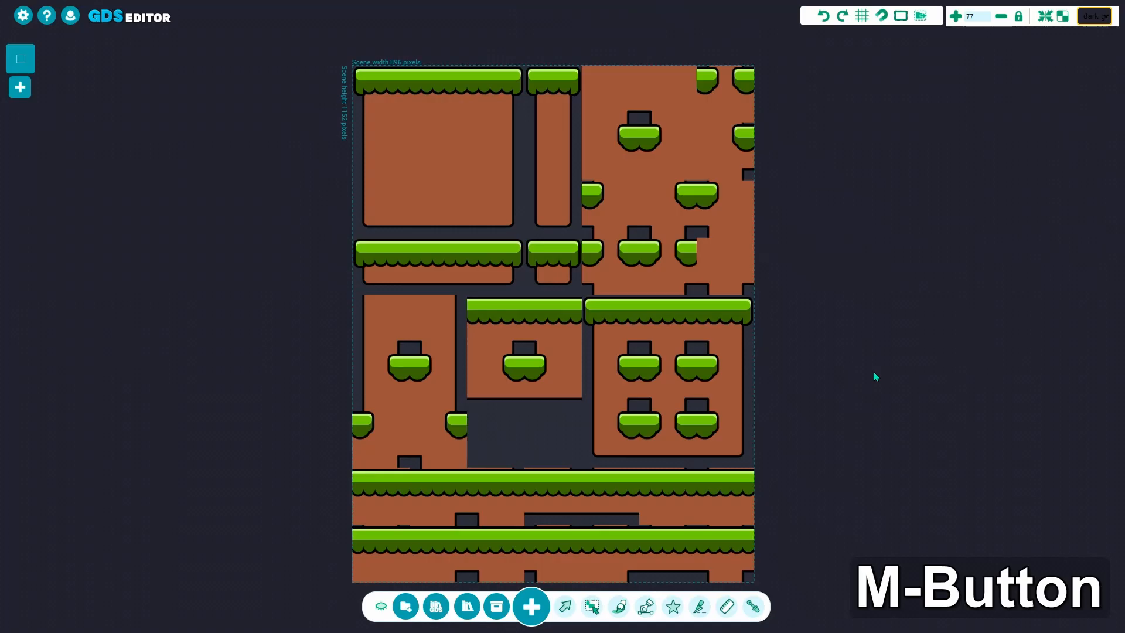